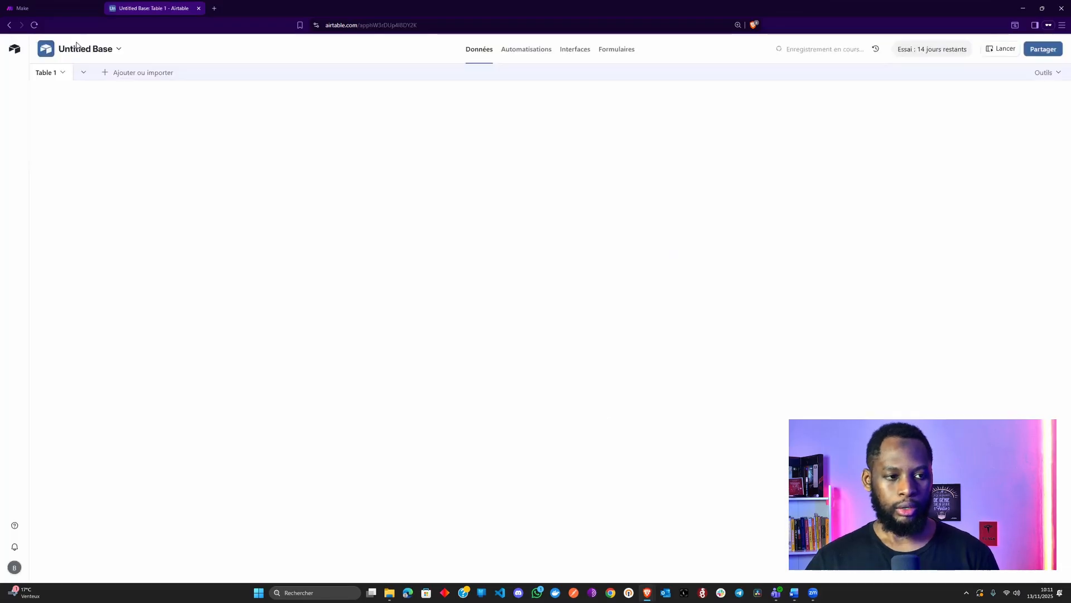
Rename the base to 'CRM Perso'
{"action": "left_click", "coordinate": [110, 49]}
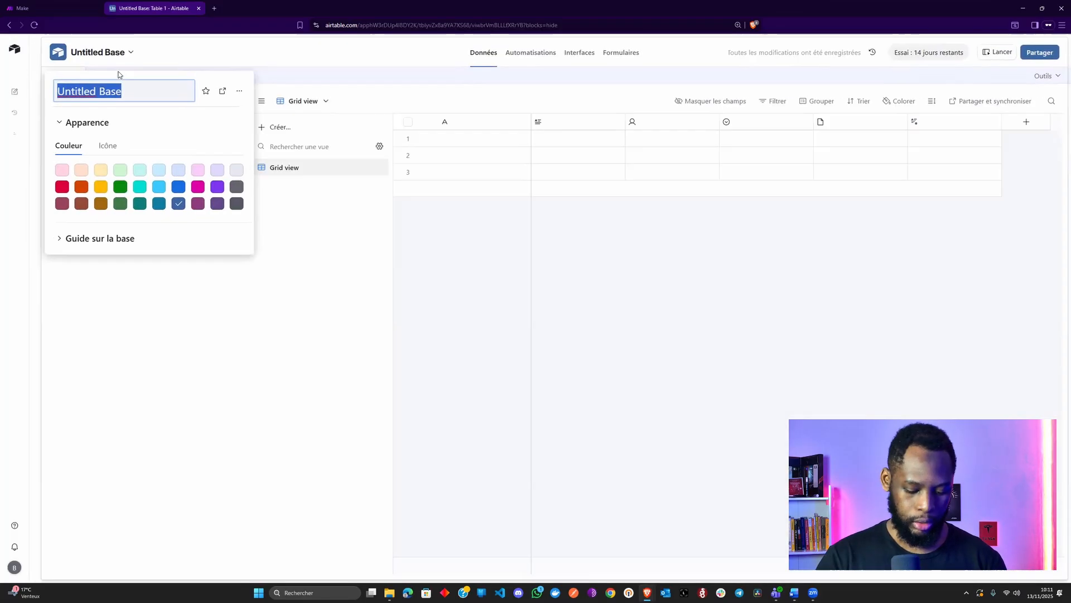
{"action": "type", "text": "CRM"}
{"action": "key", "text": "Return"}
{"action": "key", "text": "End"}
{"action": "type", "text": "Pers"}
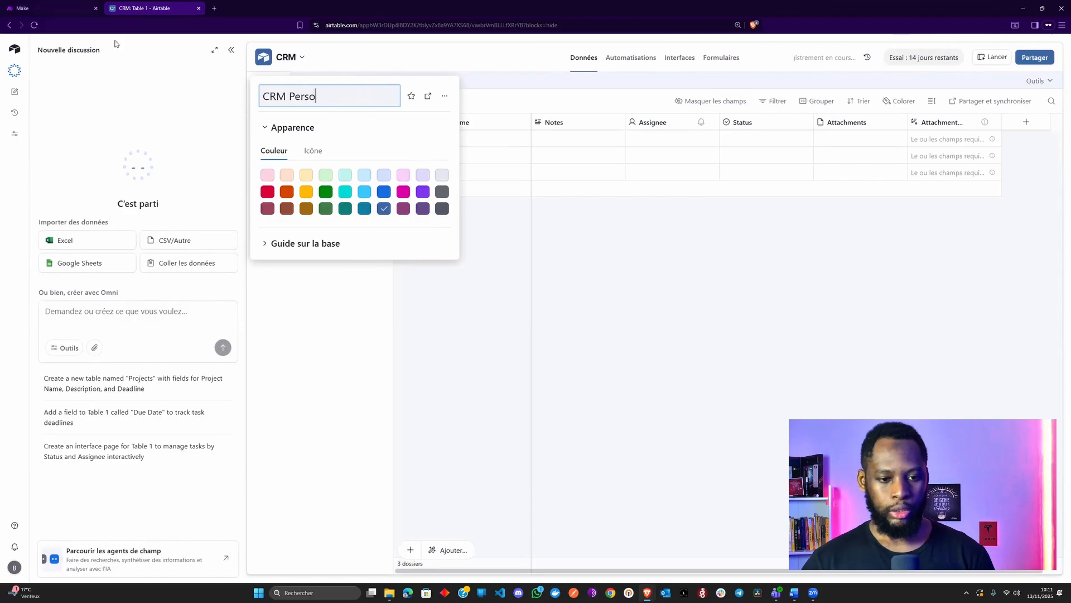
Give the base a green colour and a folder icon
{"action": "left_click", "coordinate": [421, 195]}
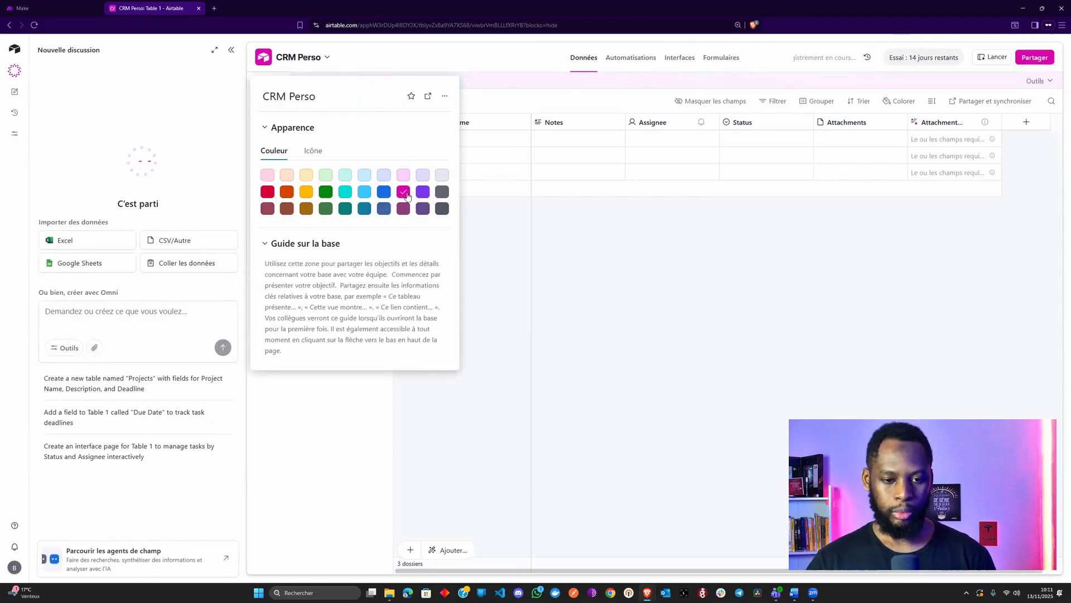
{"action": "left_click", "coordinate": [329, 194]}
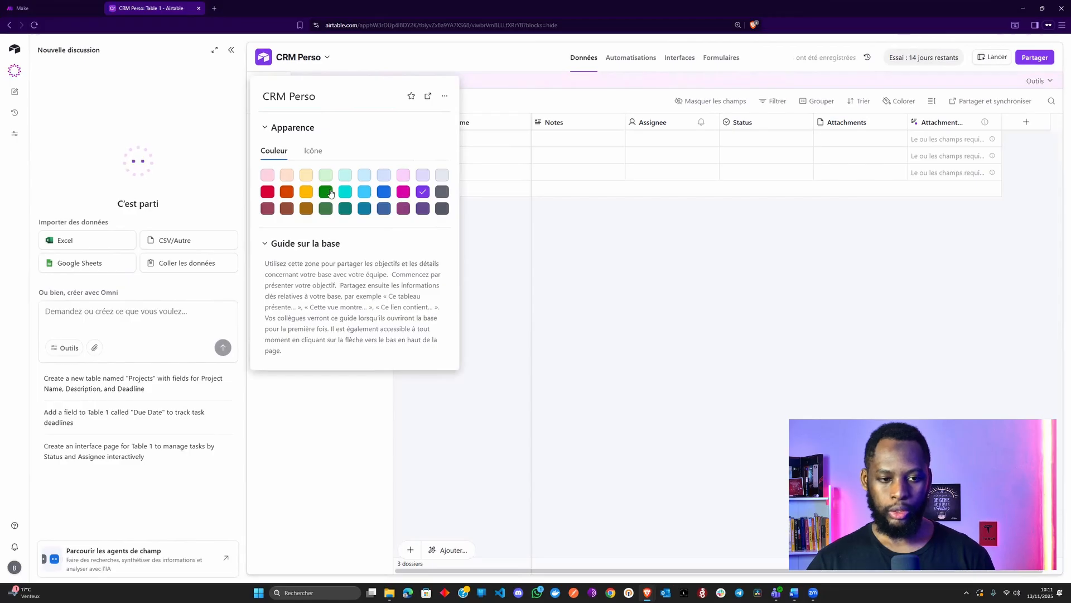
{"action": "left_click", "coordinate": [314, 150]}
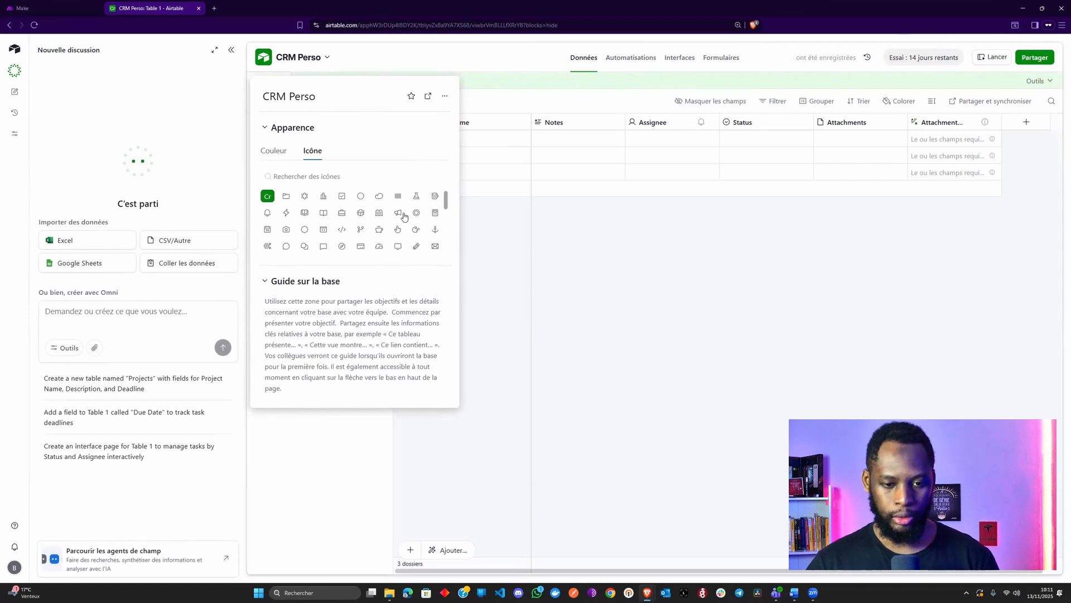
{"action": "scroll", "coordinate": [404, 233], "scroll_direction": "down", "scroll_amount": 3}
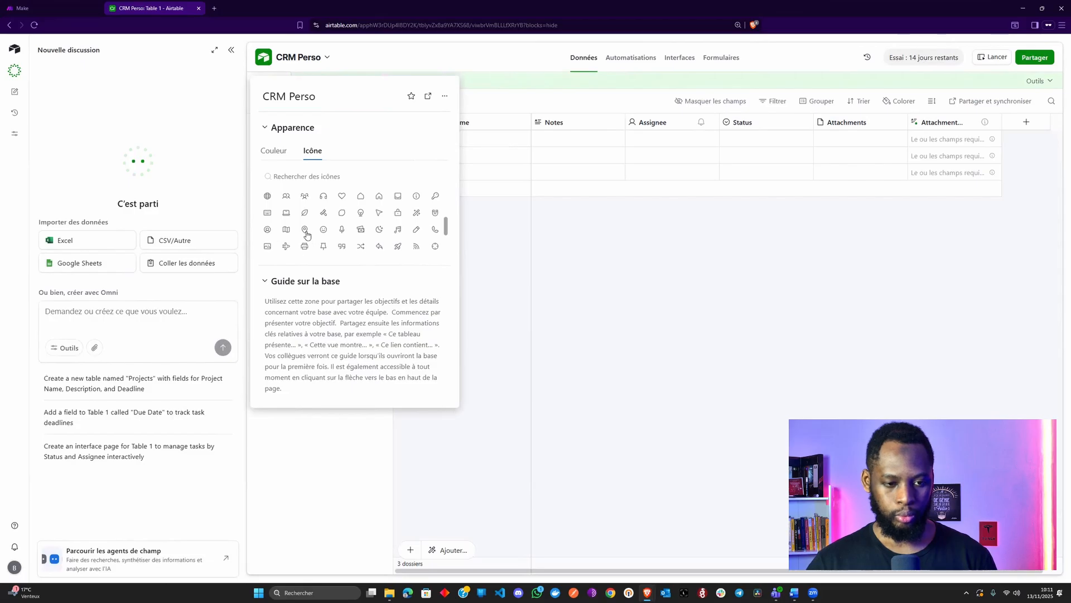
{"action": "scroll", "coordinate": [319, 221], "scroll_direction": "down", "scroll_amount": 3}
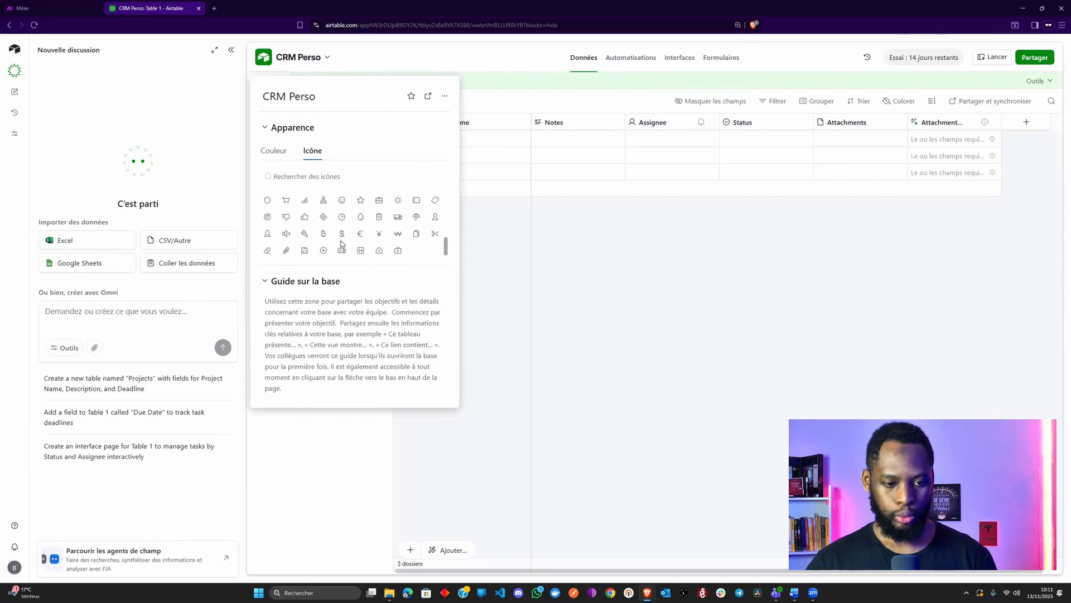
{"action": "scroll", "coordinate": [362, 252], "scroll_direction": "up", "scroll_amount": 5}
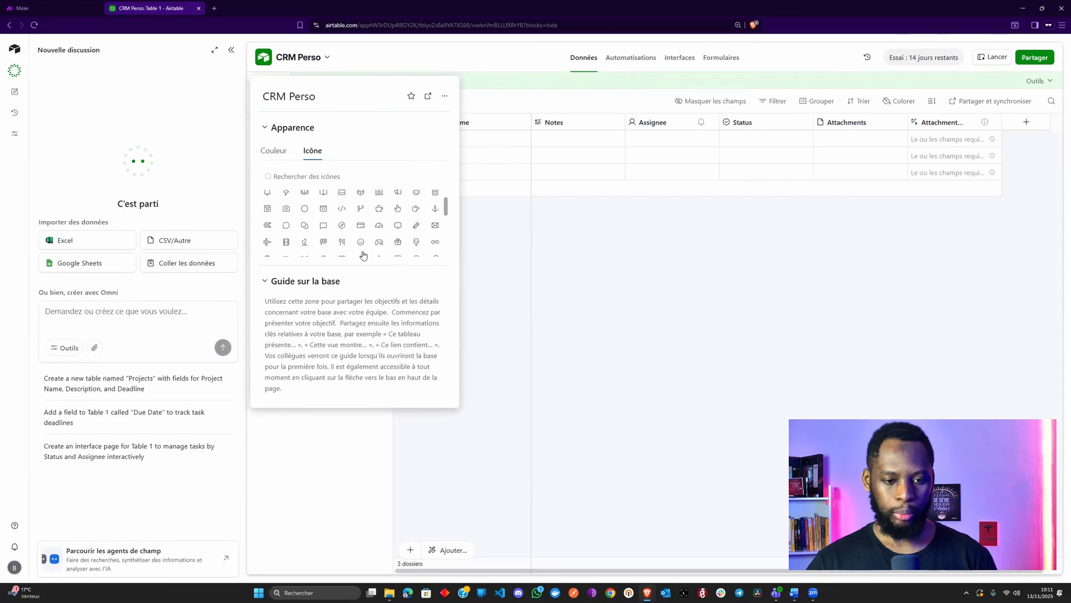
{"action": "scroll", "coordinate": [362, 252], "scroll_direction": "up", "scroll_amount": 1}
{"action": "left_click", "coordinate": [286, 196]}
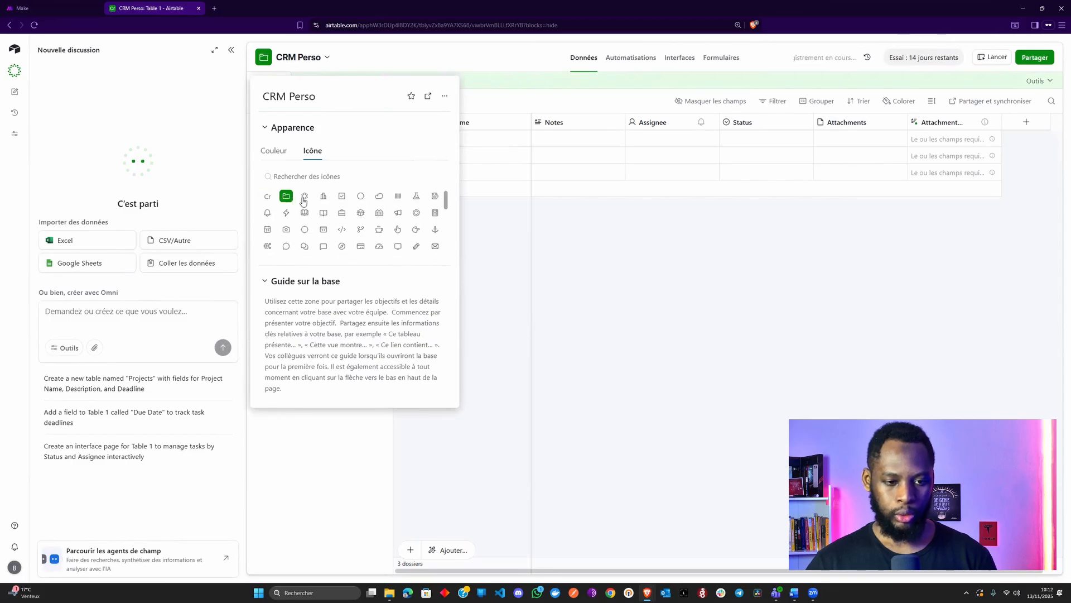
{"action": "left_click", "coordinate": [538, 233]}
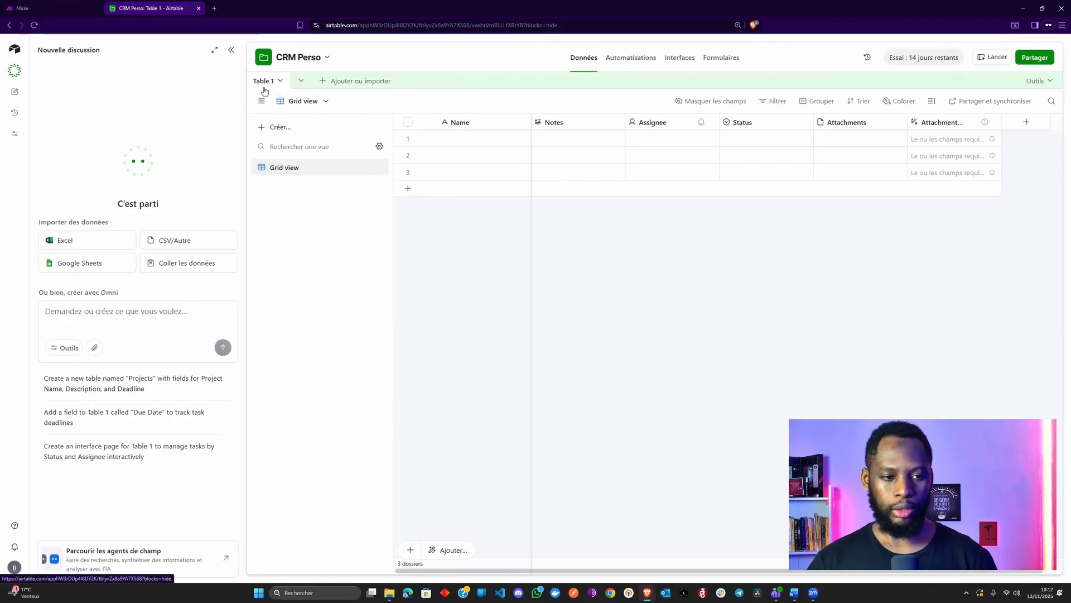
Rename the Table 1 table to 'Contacts' and bring up the Notes field settings
{"action": "double_click", "coordinate": [264, 91]}
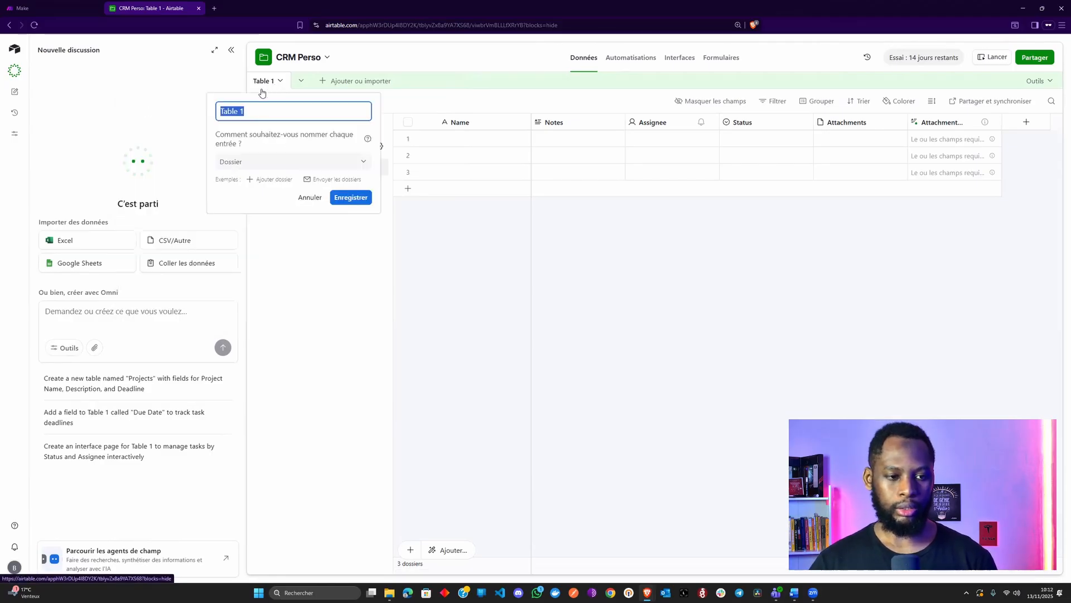
{"action": "type", "text": "Contacts"}
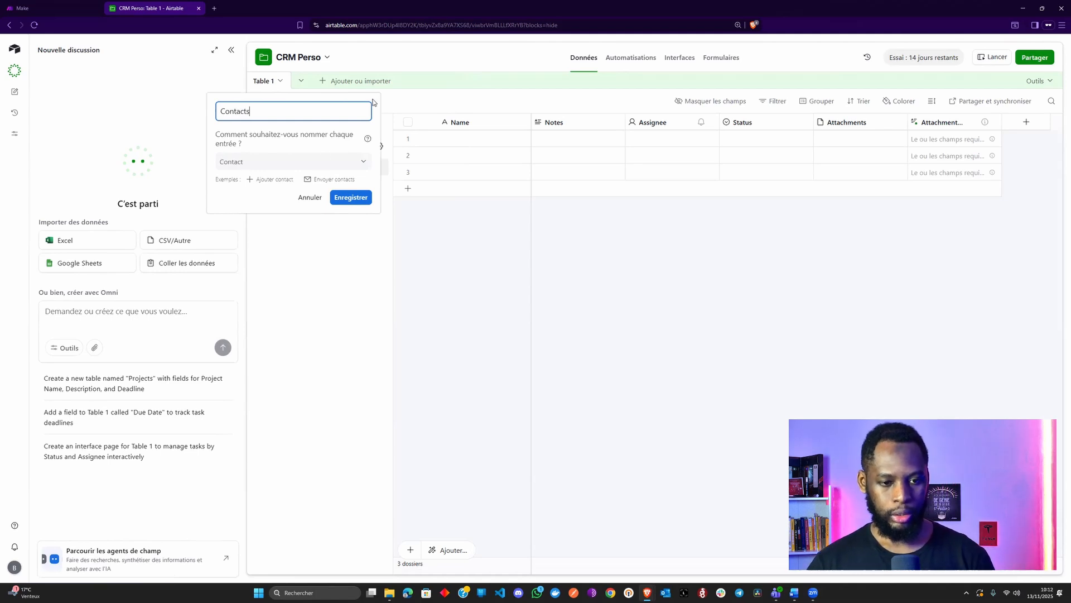
{"action": "left_click", "coordinate": [355, 199]}
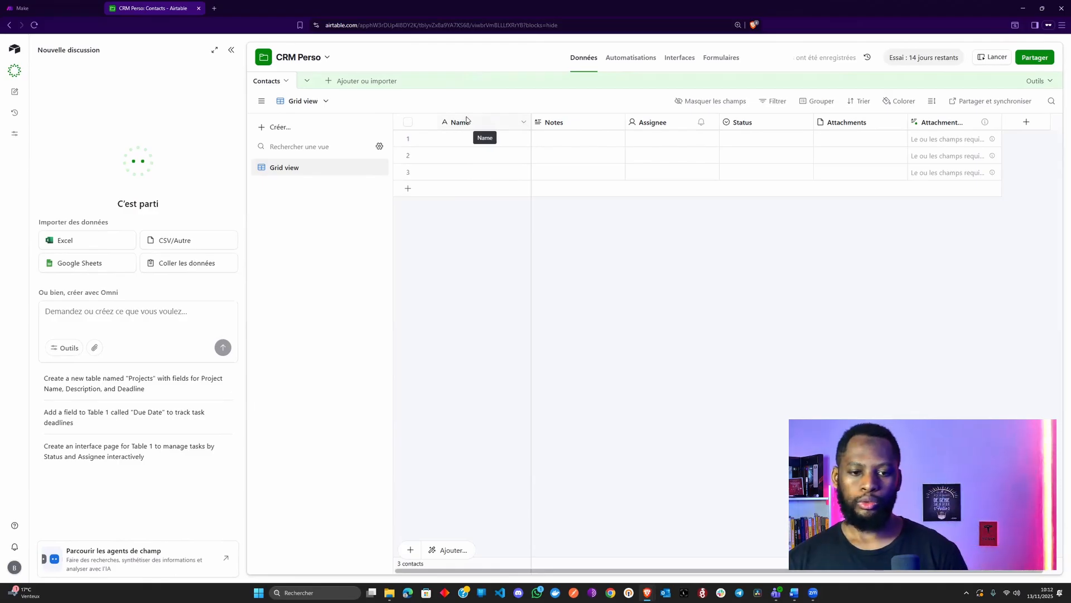
{"action": "double_click", "coordinate": [578, 127]}
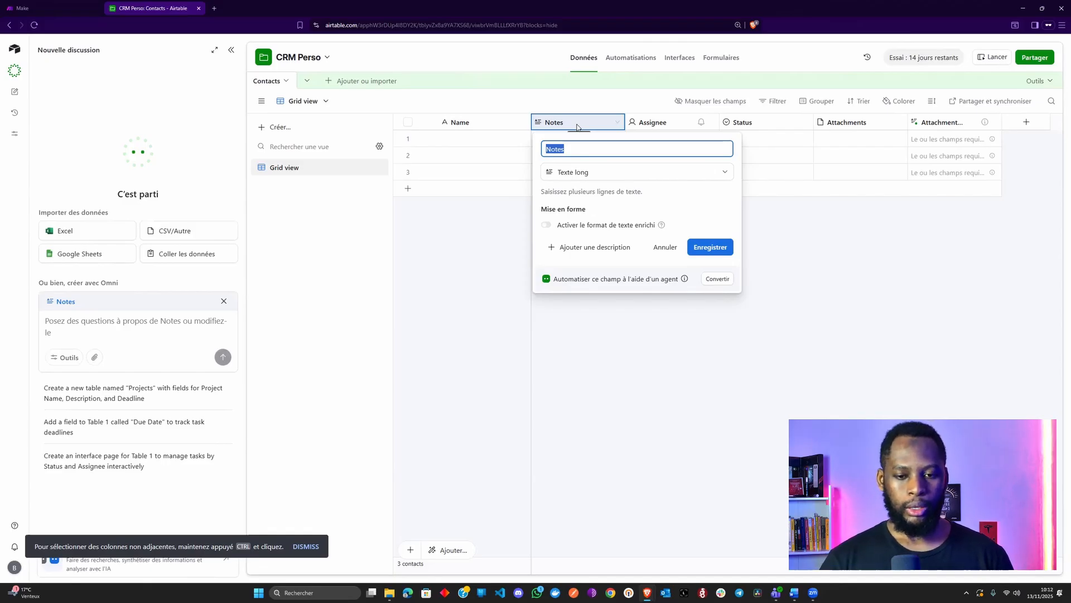
Make Notes a single-line text field named 'Prénom'
{"action": "left_click", "coordinate": [621, 172]}
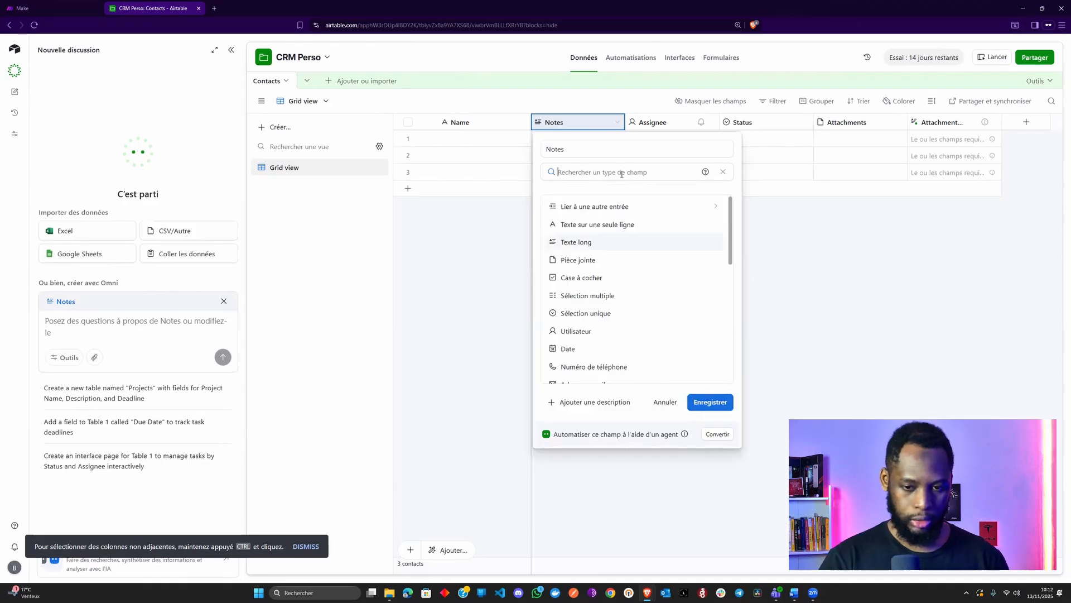
{"action": "type", "text": "in"}
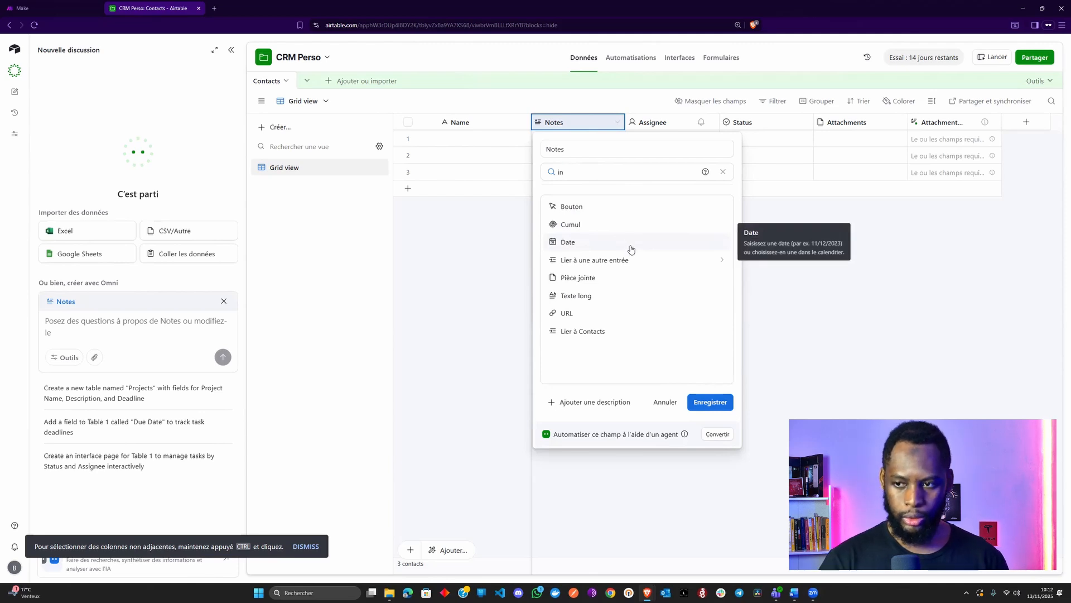
{"action": "key", "text": "BackSpace"}
{"action": "key", "text": "BackSpace"}
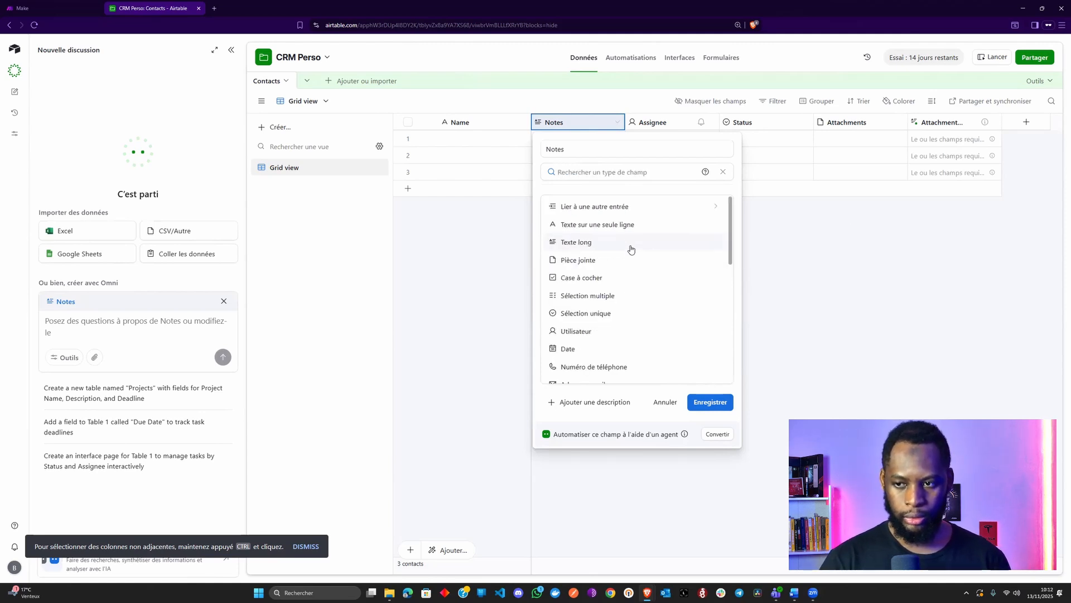
{"action": "type", "text": "text"}
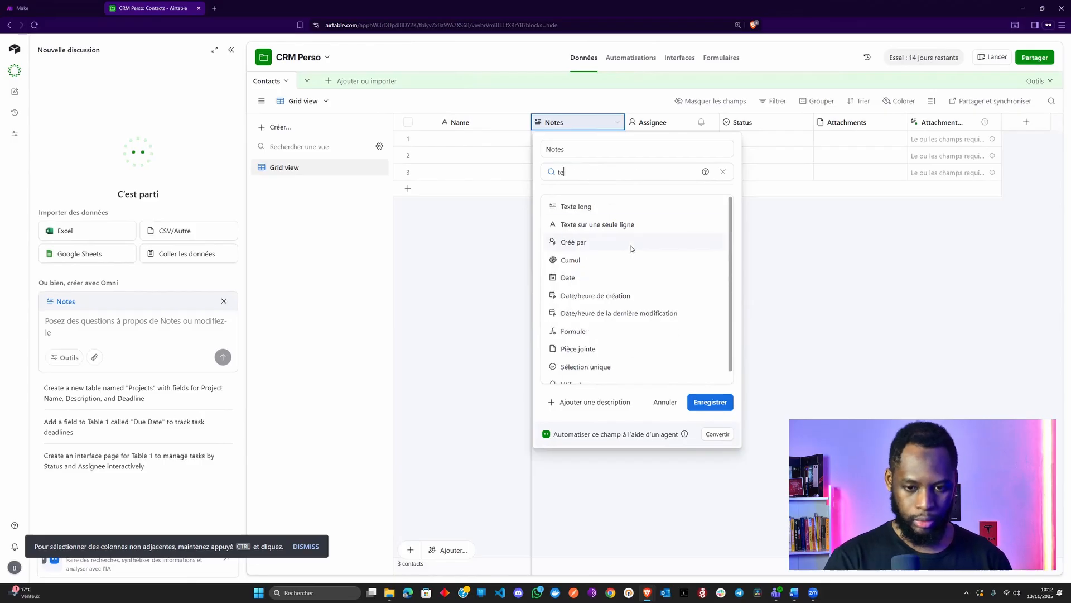
{"action": "left_click", "coordinate": [631, 223]}
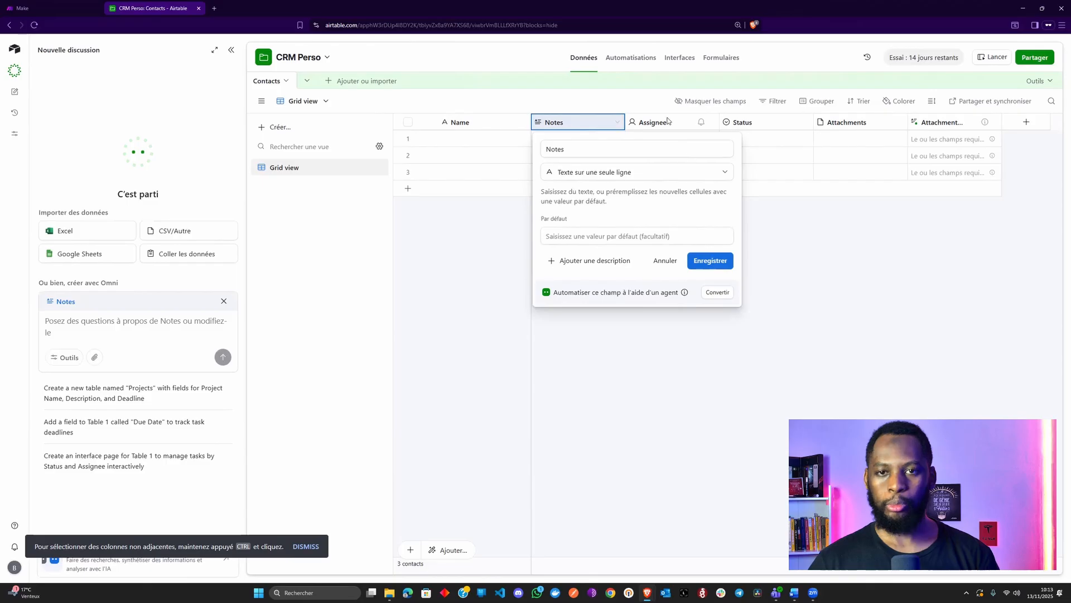
{"action": "double_click", "coordinate": [560, 150]}
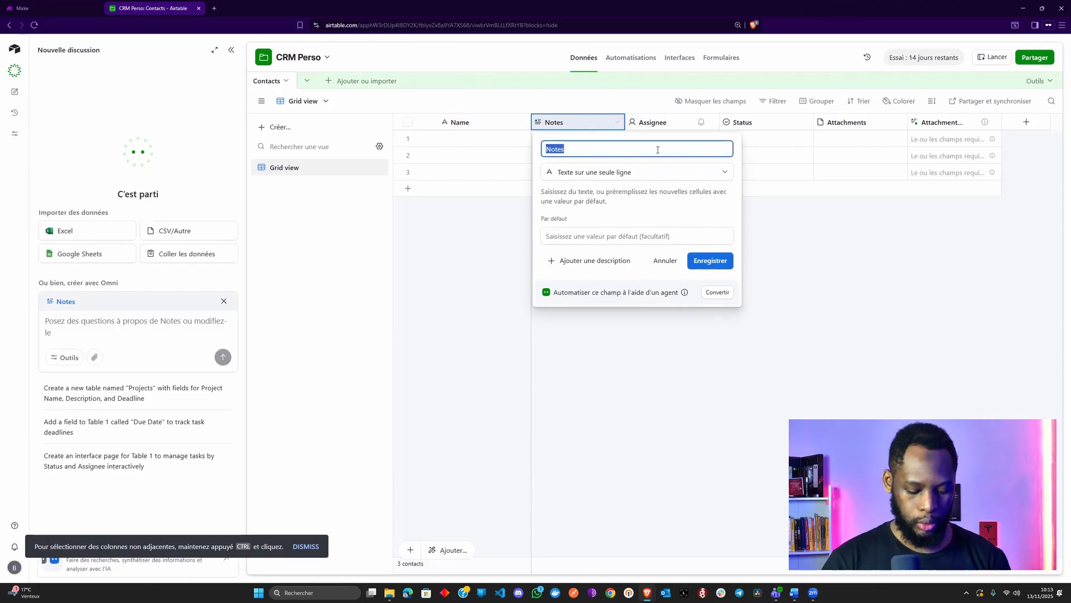
{"action": "type", "text": "Prénom"}
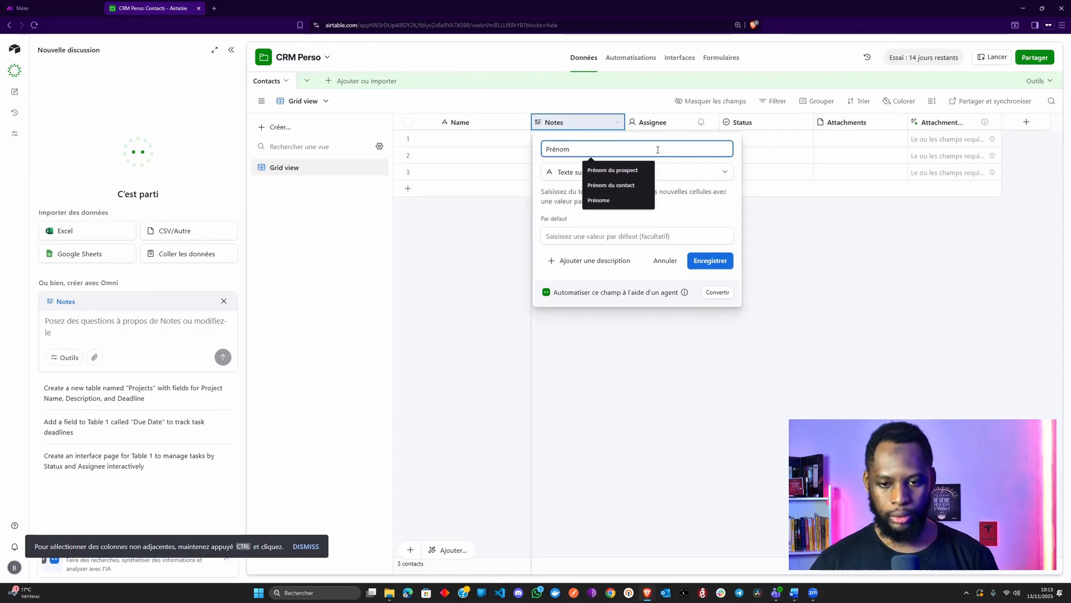
{"action": "left_click", "coordinate": [644, 231]}
{"action": "left_click", "coordinate": [719, 264]}
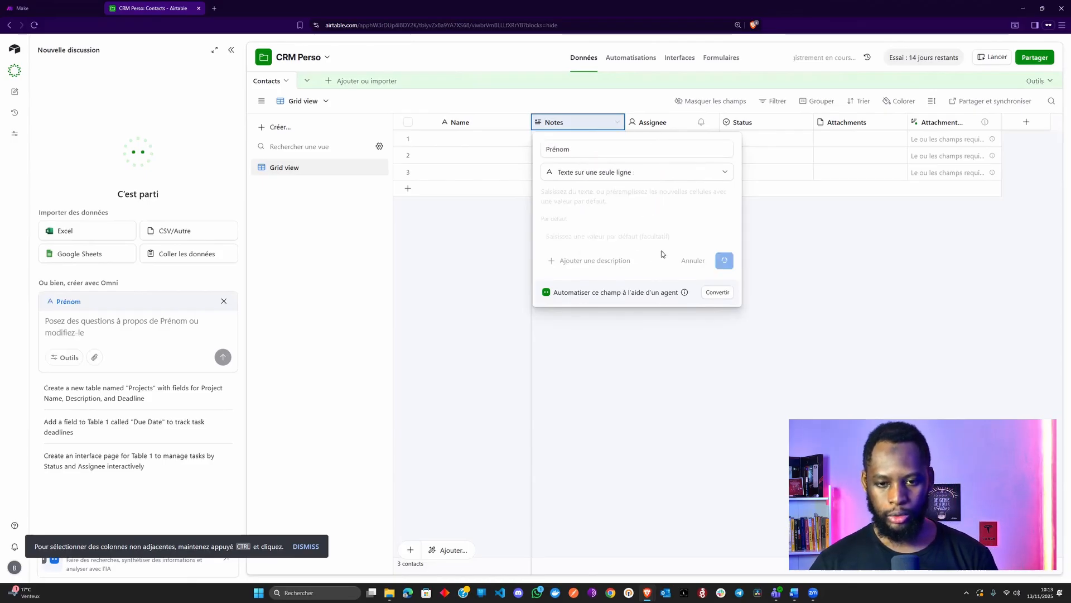
Make Assignee a single-line text field named 'Nom de famille'
{"action": "double_click", "coordinate": [652, 122]}
{"action": "type", "text": "Nom"}
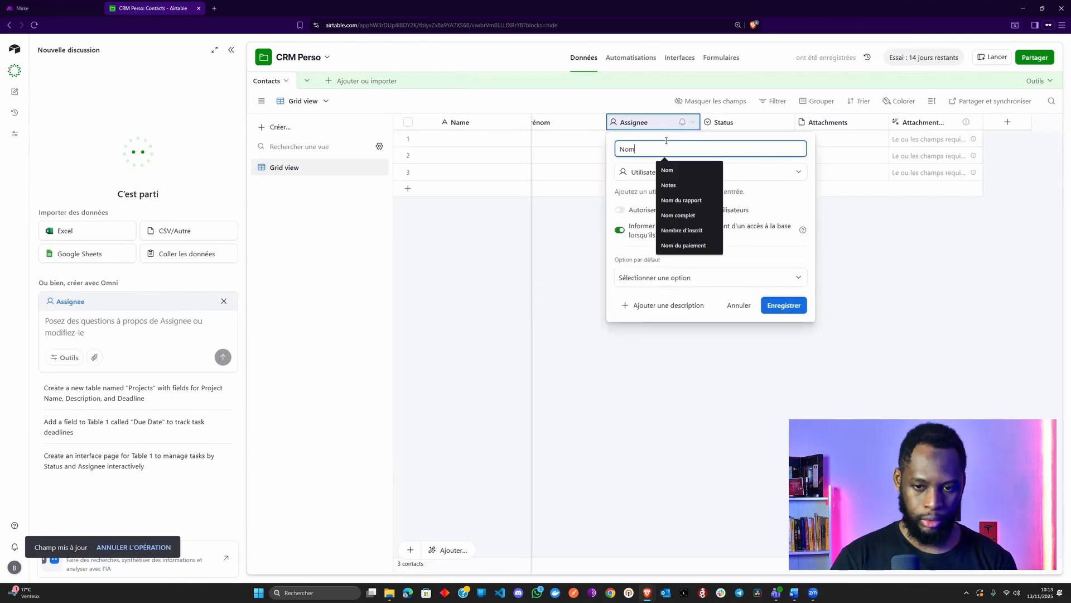
{"action": "type", "text": " de famille"}
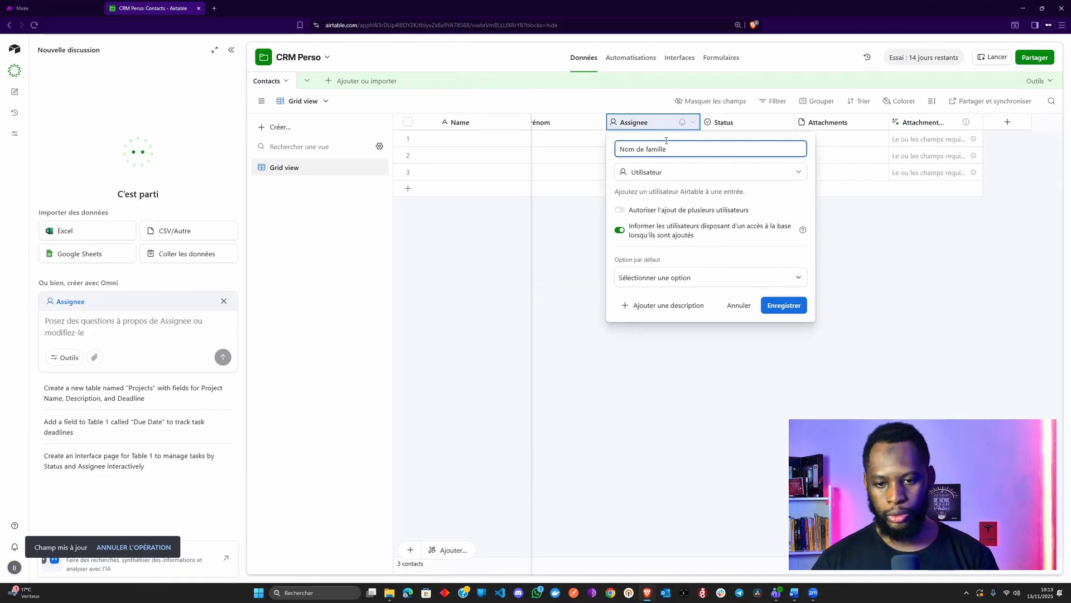
{"action": "left_click", "coordinate": [667, 173]}
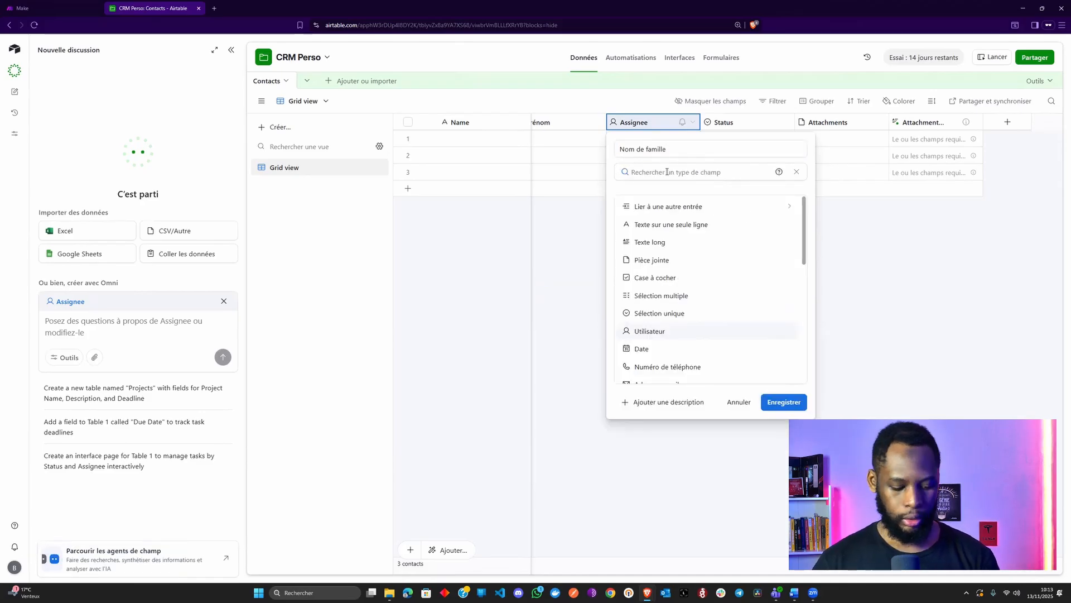
{"action": "type", "text": "tex"}
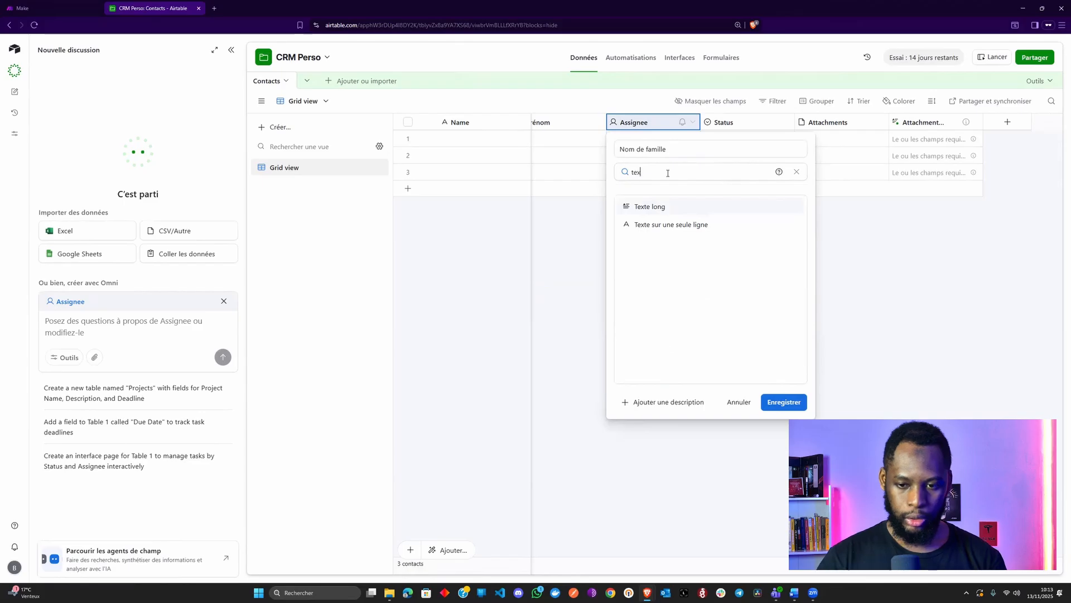
{"action": "key", "text": "Down"}
{"action": "key", "text": "Return"}
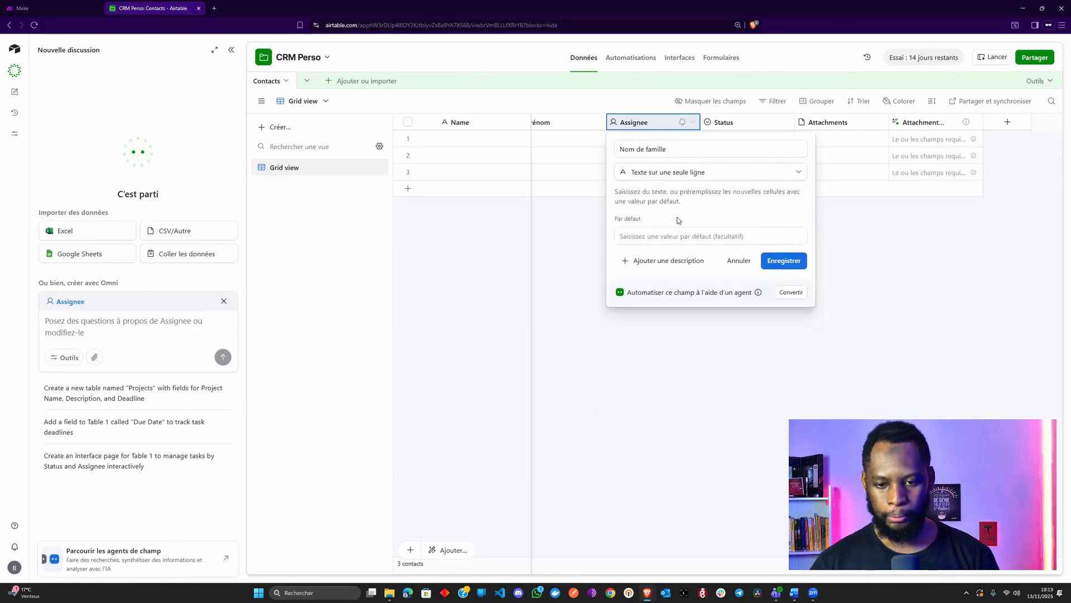
{"action": "left_click", "coordinate": [798, 268]}
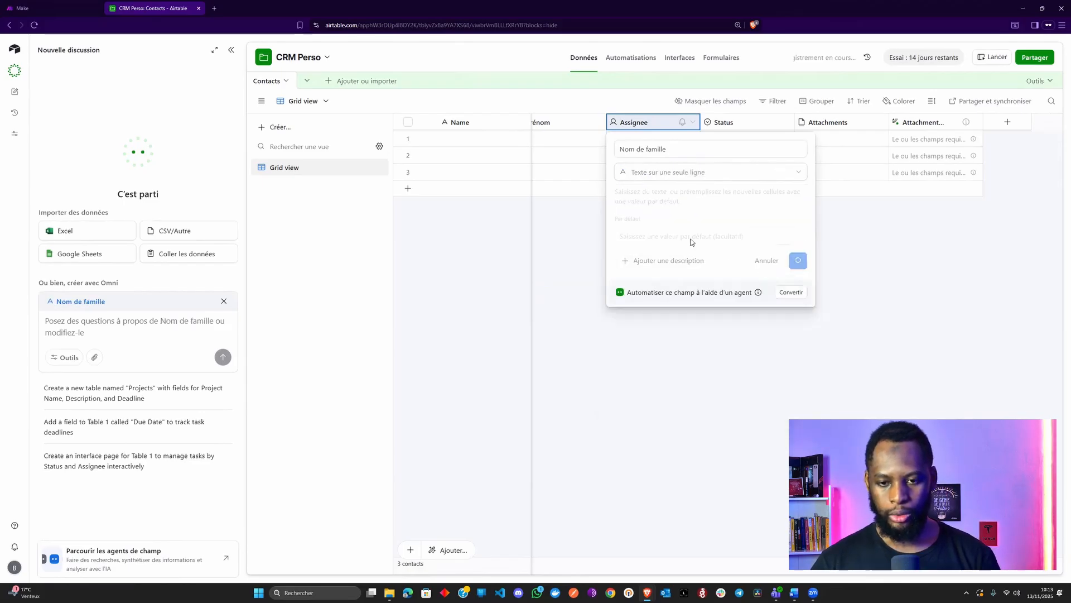
{"action": "left_click", "coordinate": [740, 121]}
Turn Status into a single-line text field named 'Numéro de téléphone'
{"action": "left_click", "coordinate": [740, 122]}
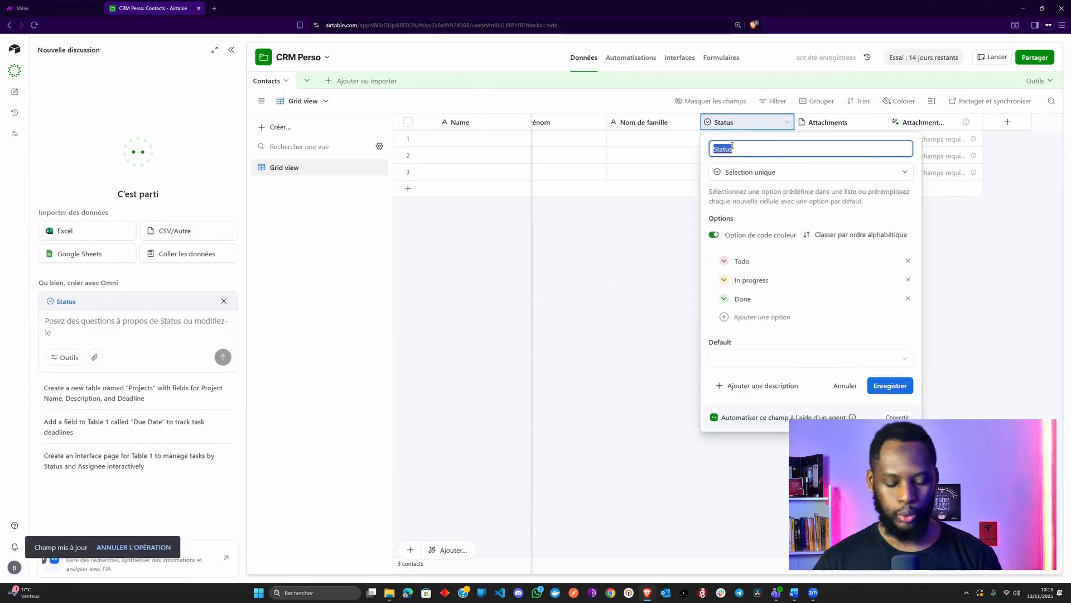
{"action": "type", "text": "Numéro de téléphone"}
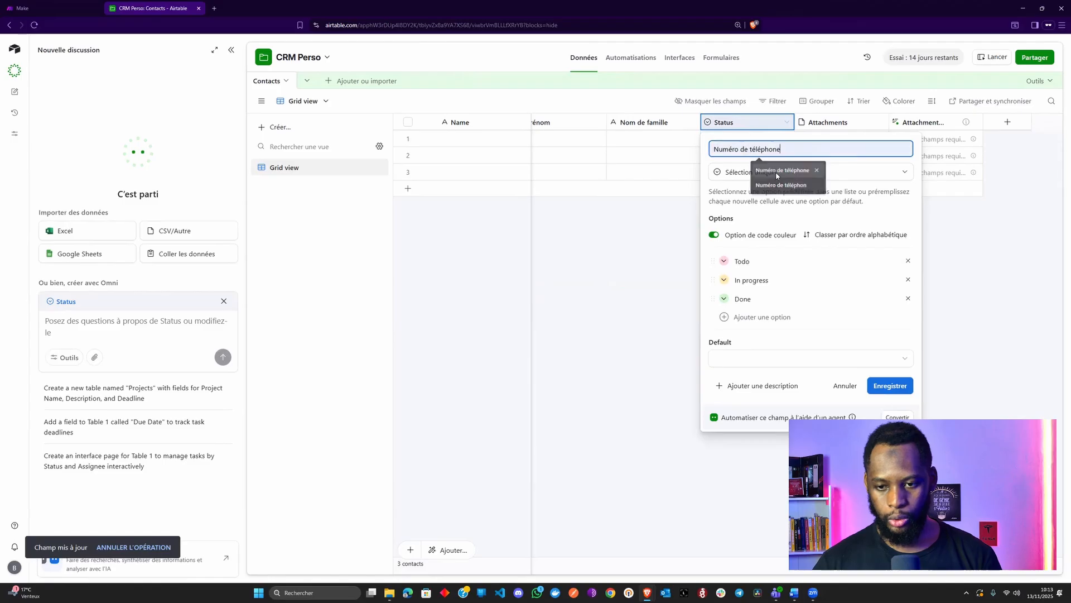
{"action": "left_click", "coordinate": [775, 171]}
{"action": "left_click", "coordinate": [797, 175]}
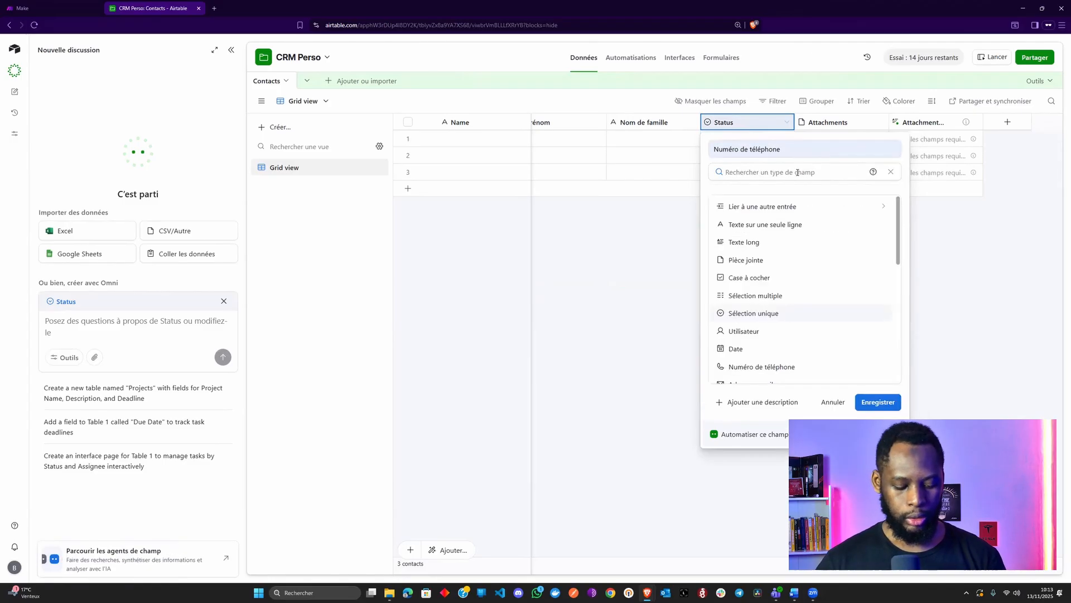
{"action": "type", "text": "text"}
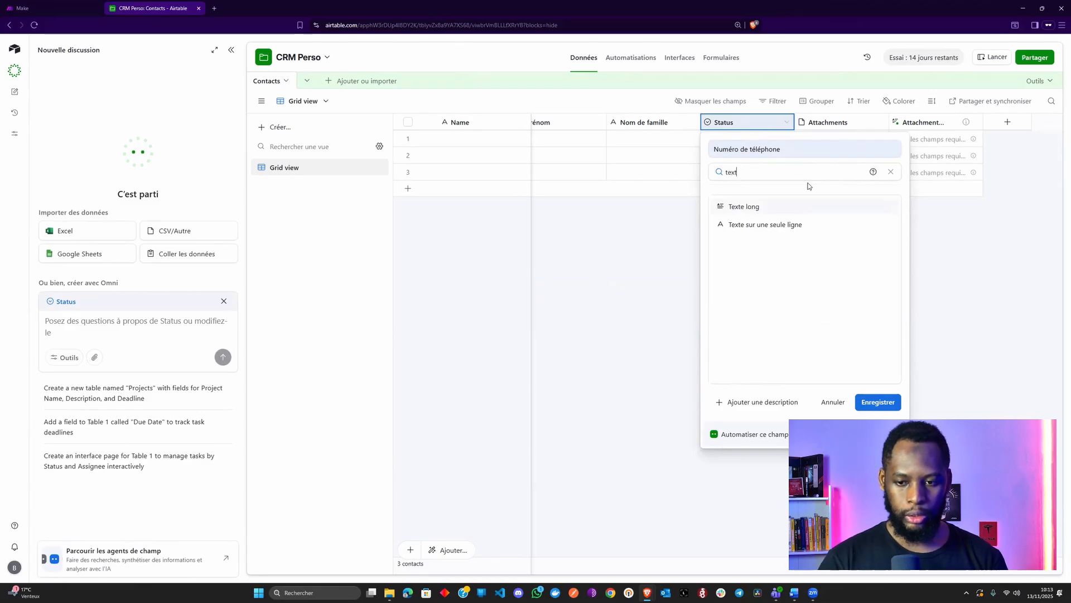
{"action": "key", "text": "BackSpace"}
{"action": "key", "text": "BackSpace"}
{"action": "key", "text": "BackSpace"}
{"action": "key", "text": "BackSpace"}
{"action": "type", "text": "num"}
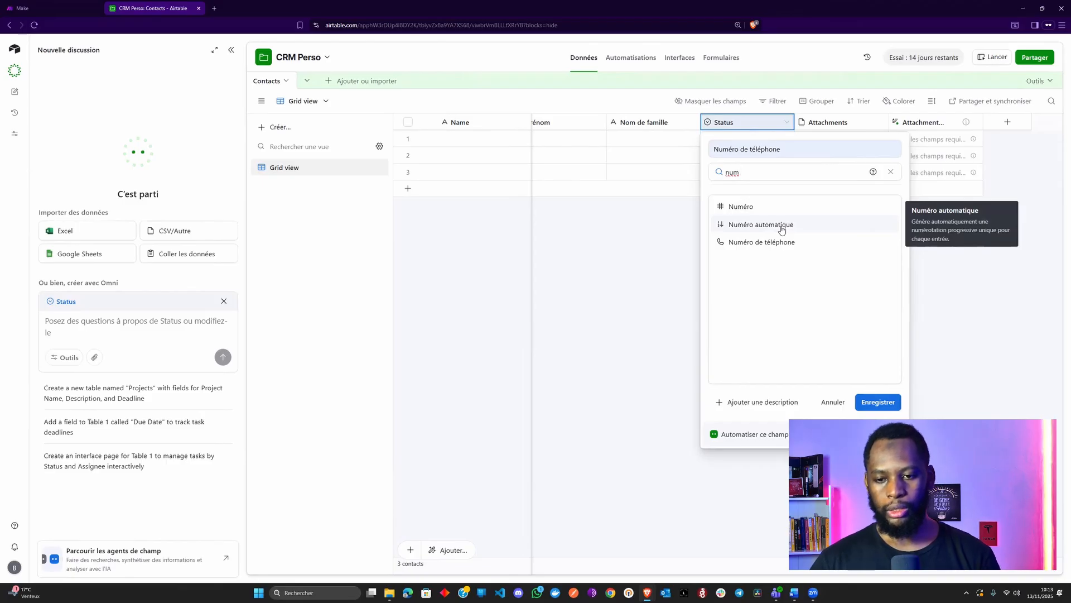
{"action": "type", "text": "text"}
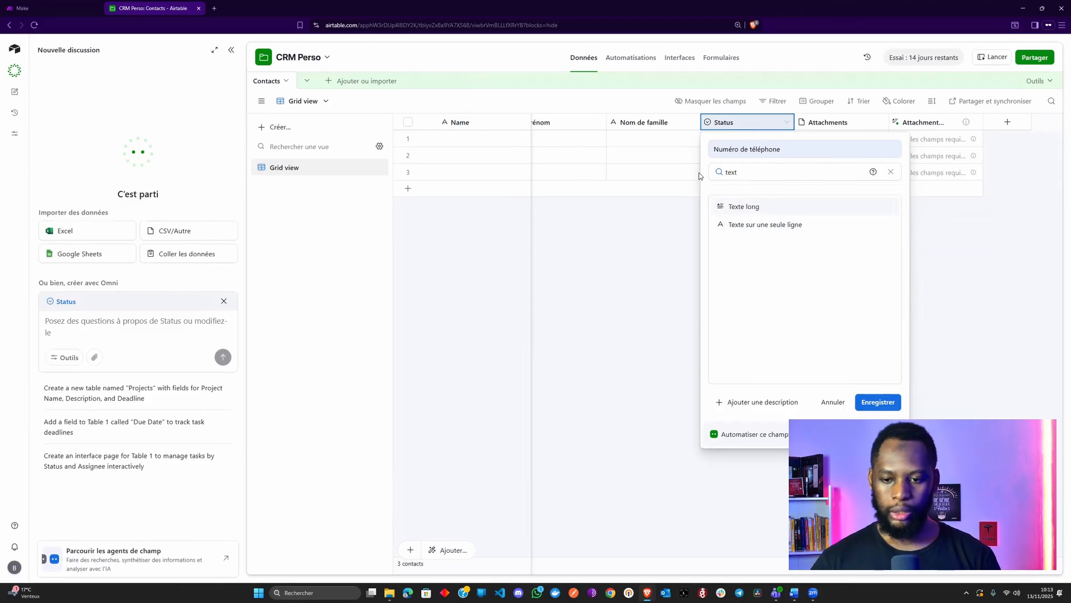
{"action": "left_click", "coordinate": [755, 225]}
{"action": "left_click", "coordinate": [882, 266]}
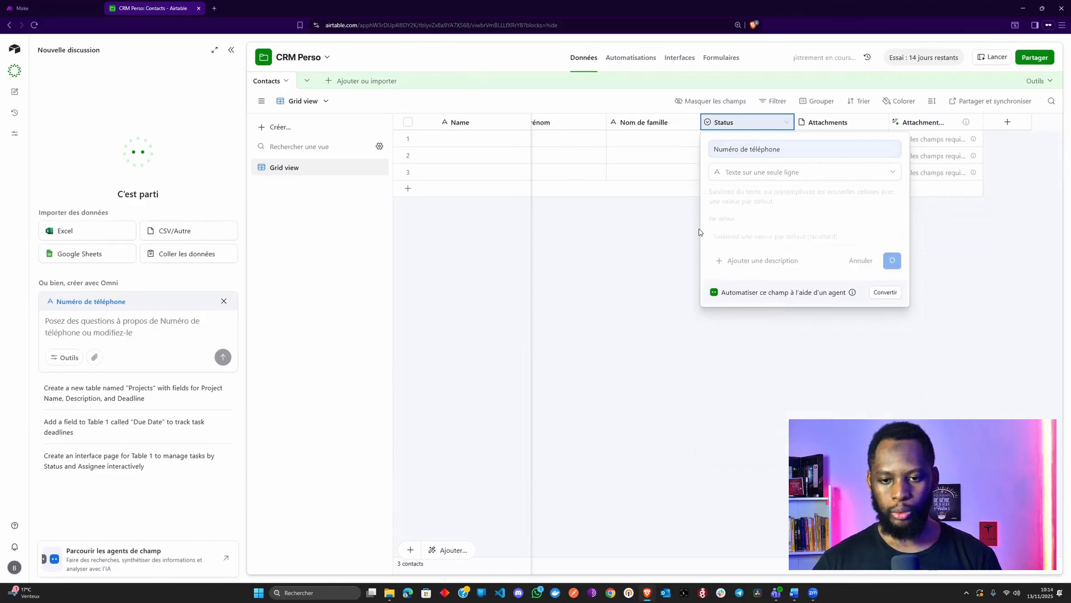
Delete the extra attachment field from the table
{"action": "double_click", "coordinate": [832, 128]}
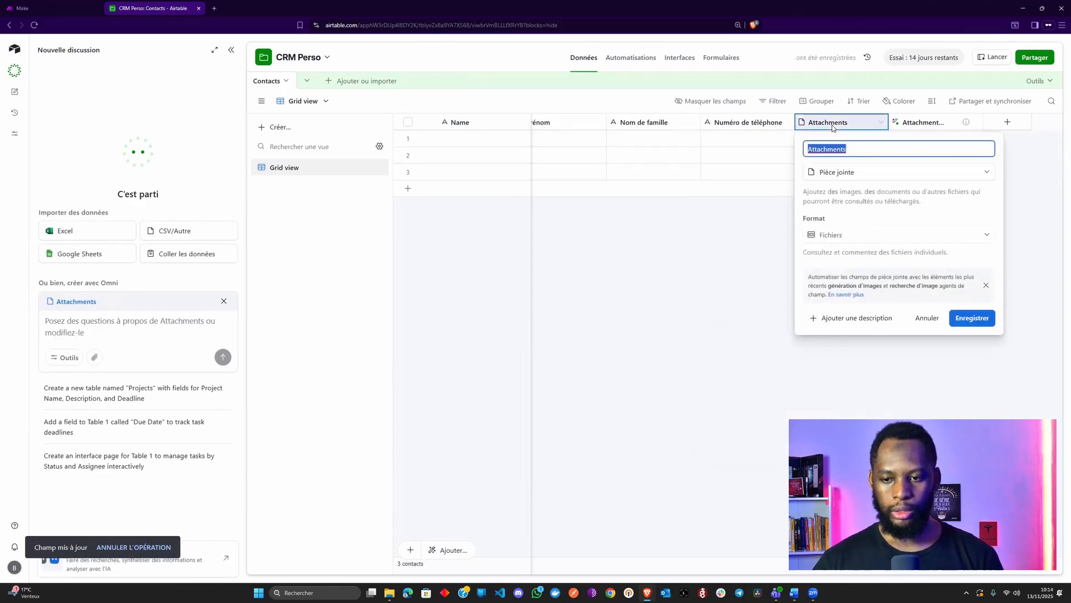
{"action": "right_click", "coordinate": [936, 126]}
{"action": "left_click", "coordinate": [943, 484]}
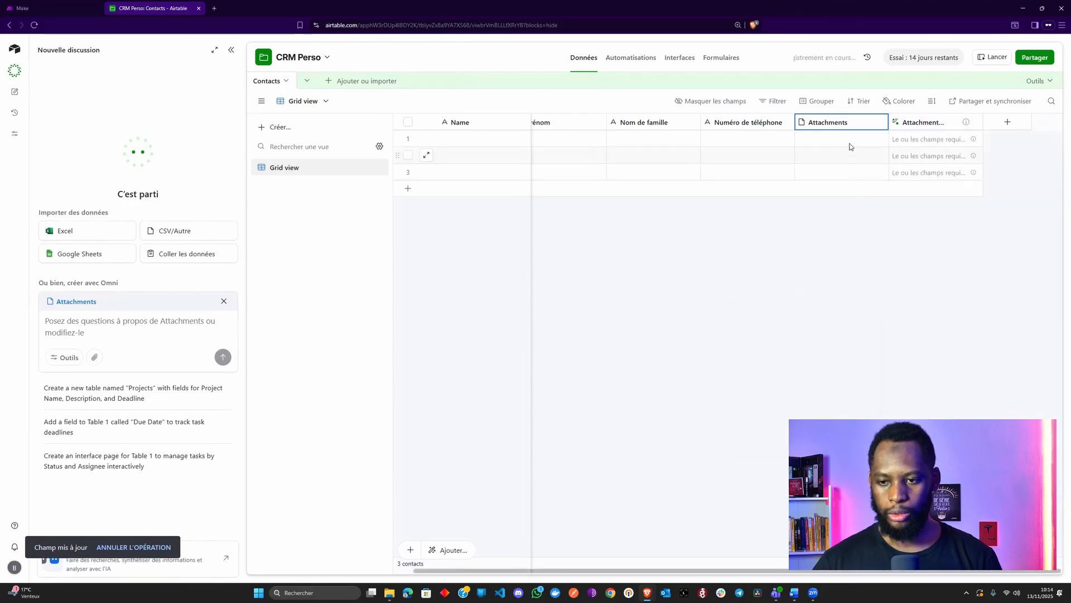
Turn Attachments into an e-mail field named 'Adresse email'
{"action": "double_click", "coordinate": [854, 122]}
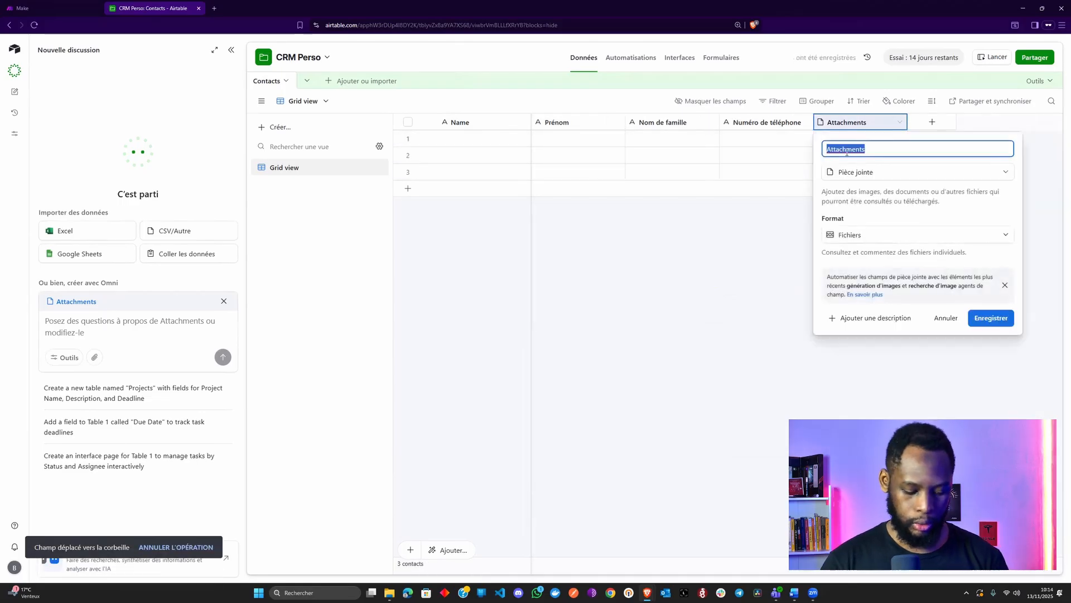
{"action": "type", "text": "Adresse"}
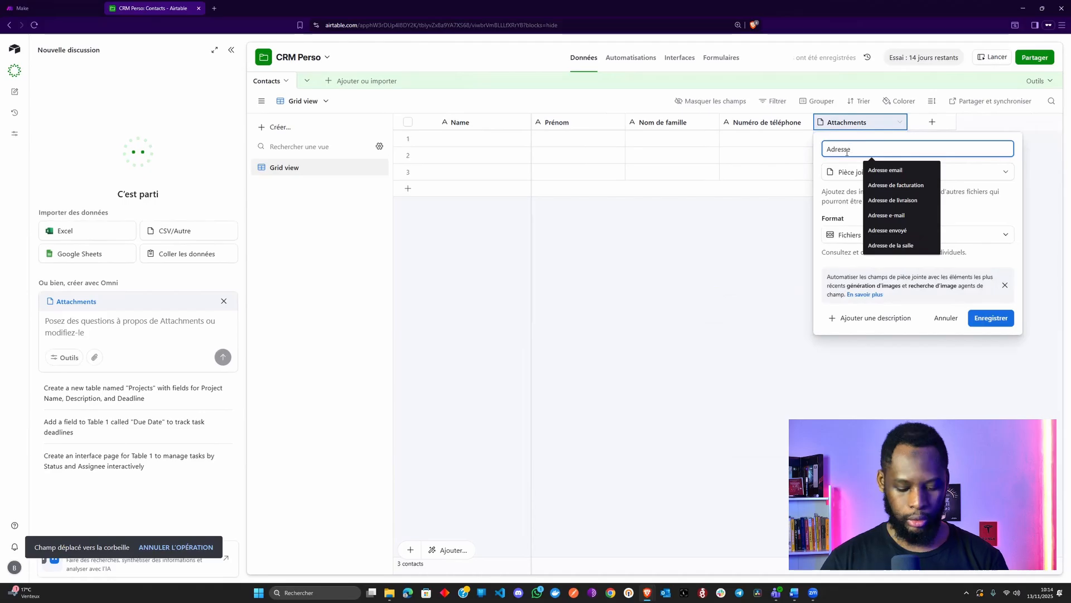
{"action": "type", "text": " email"}
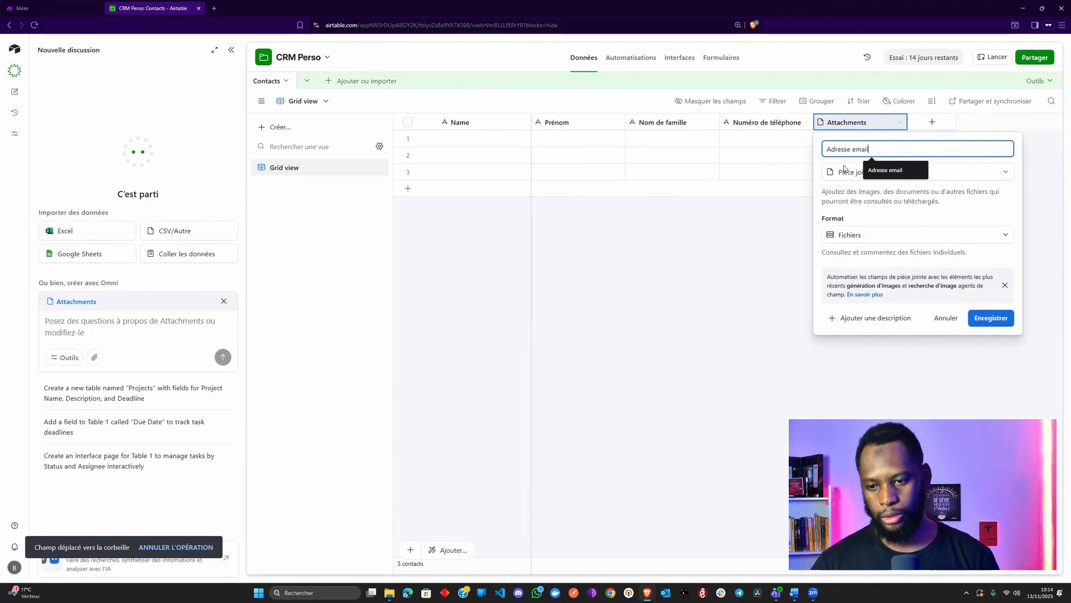
{"action": "left_click", "coordinate": [844, 170]}
{"action": "type", "text": "em"}
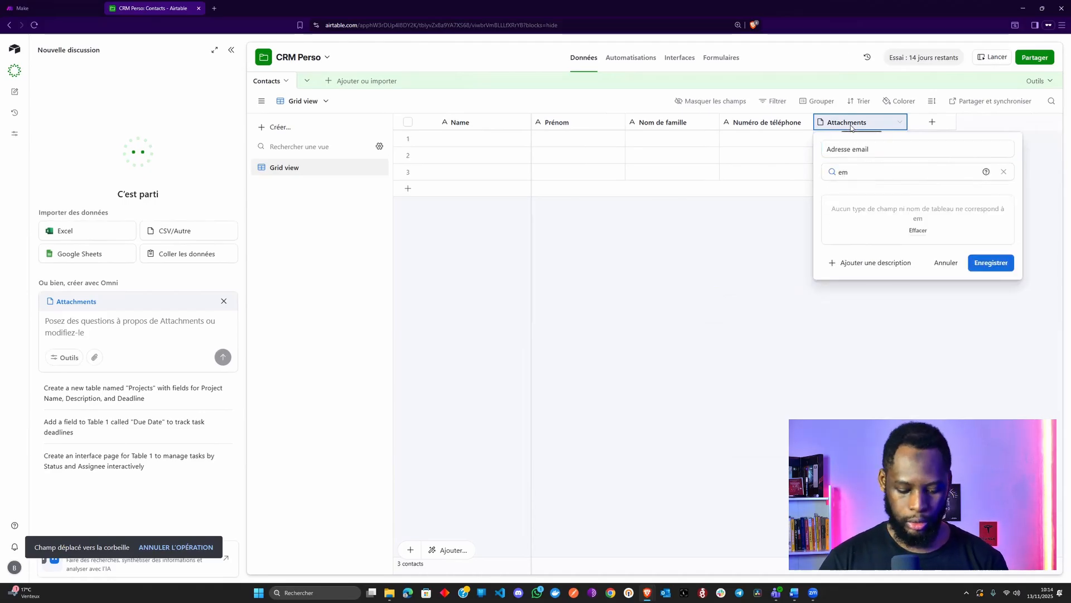
{"action": "key", "text": "BackSpace"}
{"action": "key", "text": "BackSpace"}
{"action": "type", "text": "ad"}
{"action": "key", "text": "Return"}
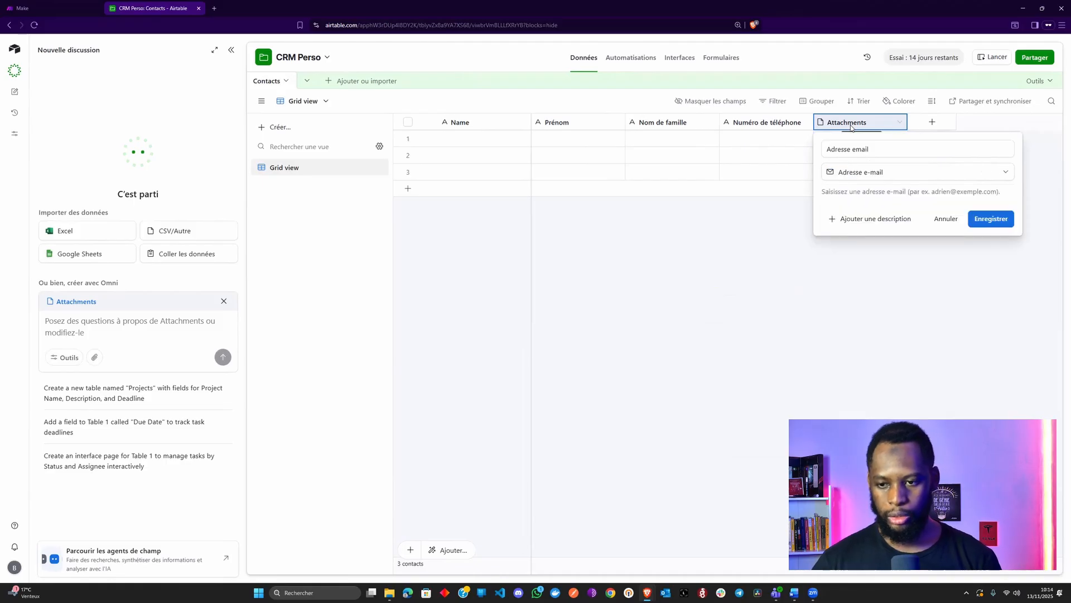
{"action": "left_click", "coordinate": [986, 218]}
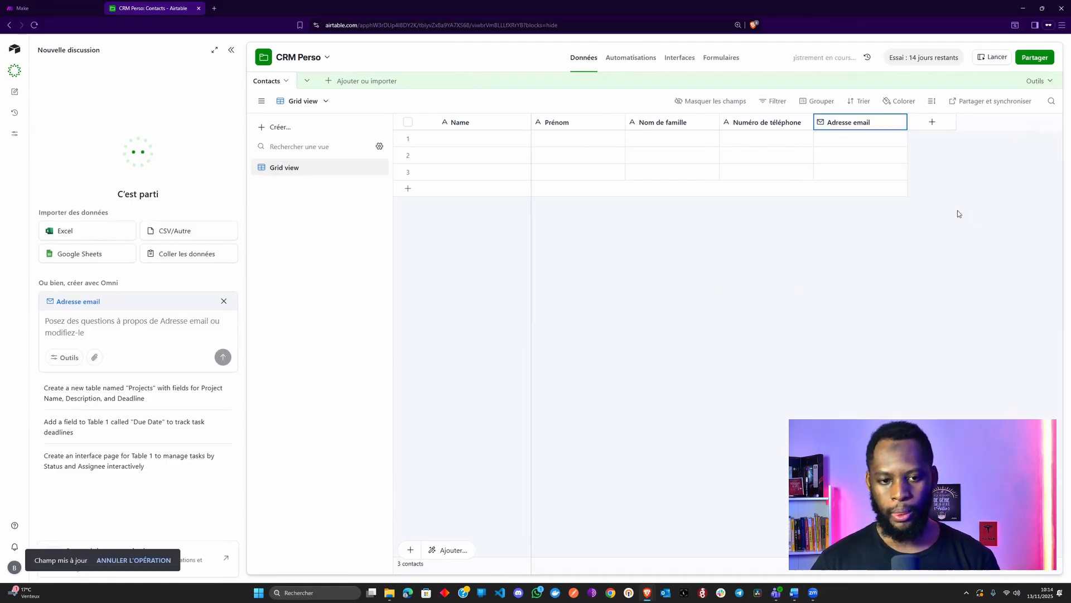
Change the primary Name field to a Formula type and rename it 'Nom complet'
{"action": "left_click", "coordinate": [566, 145]}
{"action": "left_click", "coordinate": [650, 144]}
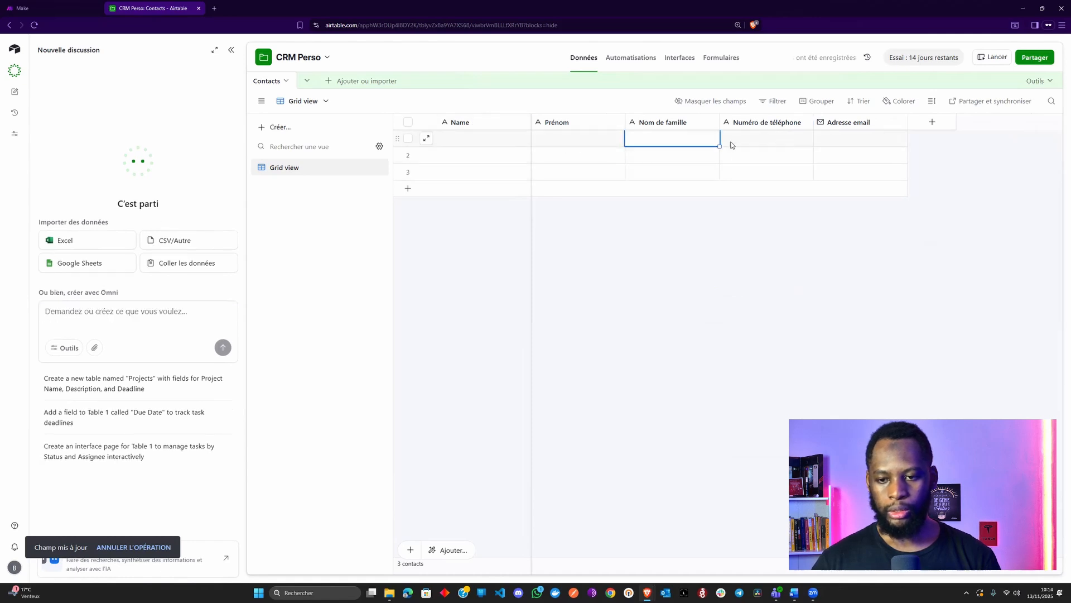
{"action": "left_click_drag", "start_coordinate": [859, 139], "coordinate": [565, 162]}
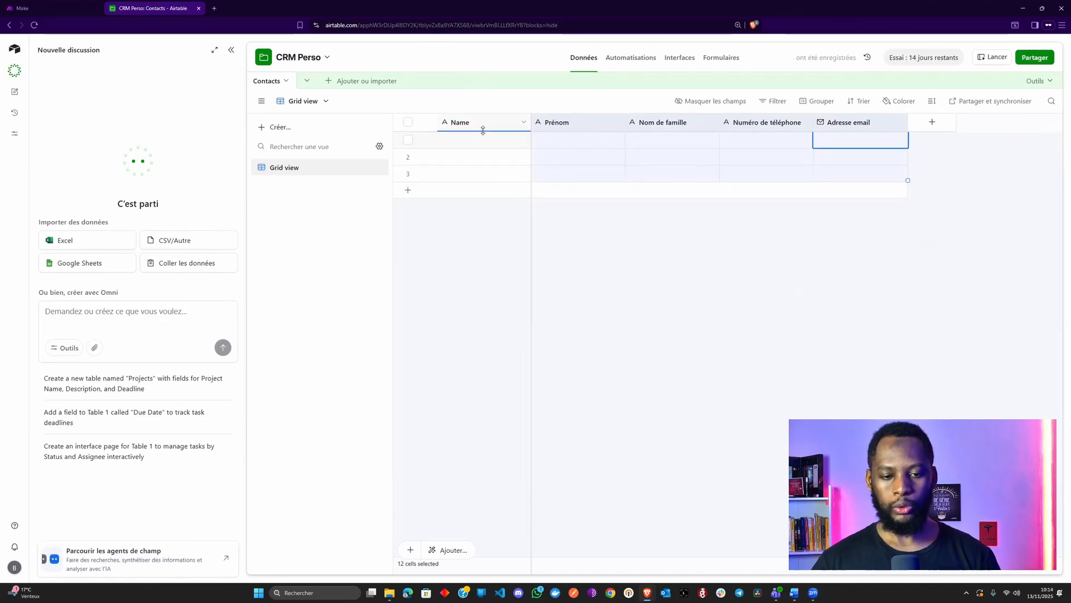
{"action": "left_click", "coordinate": [626, 229]}
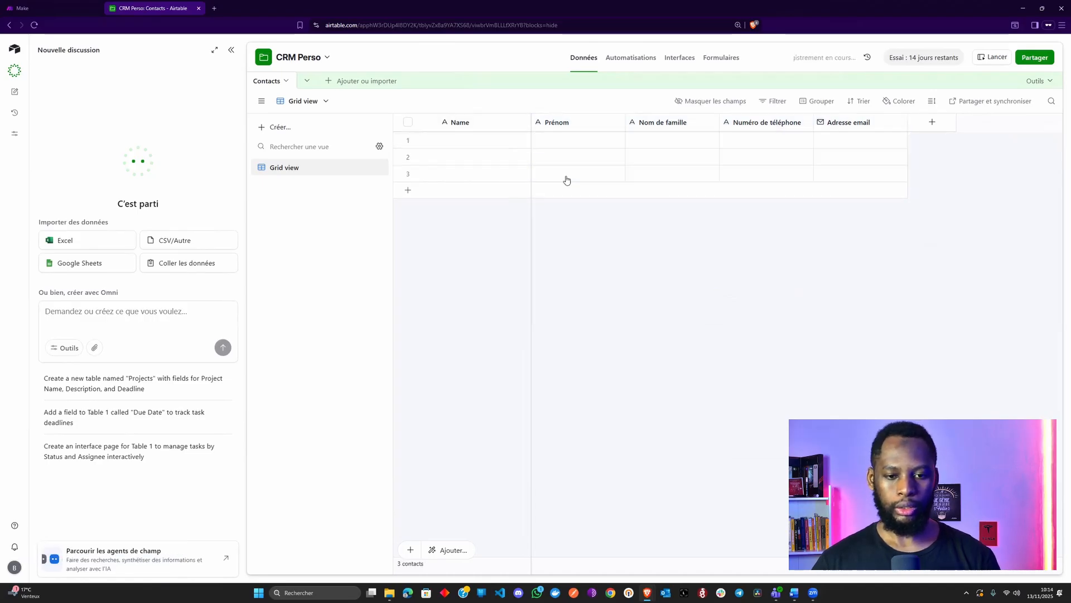
{"action": "double_click", "coordinate": [479, 122]}
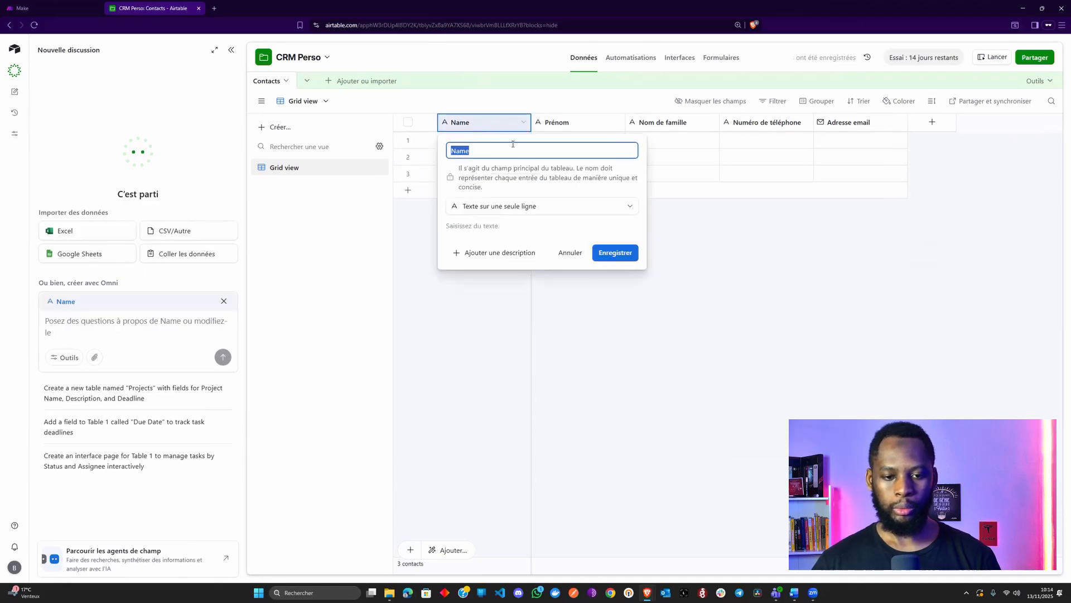
{"action": "left_click", "coordinate": [748, 248]}
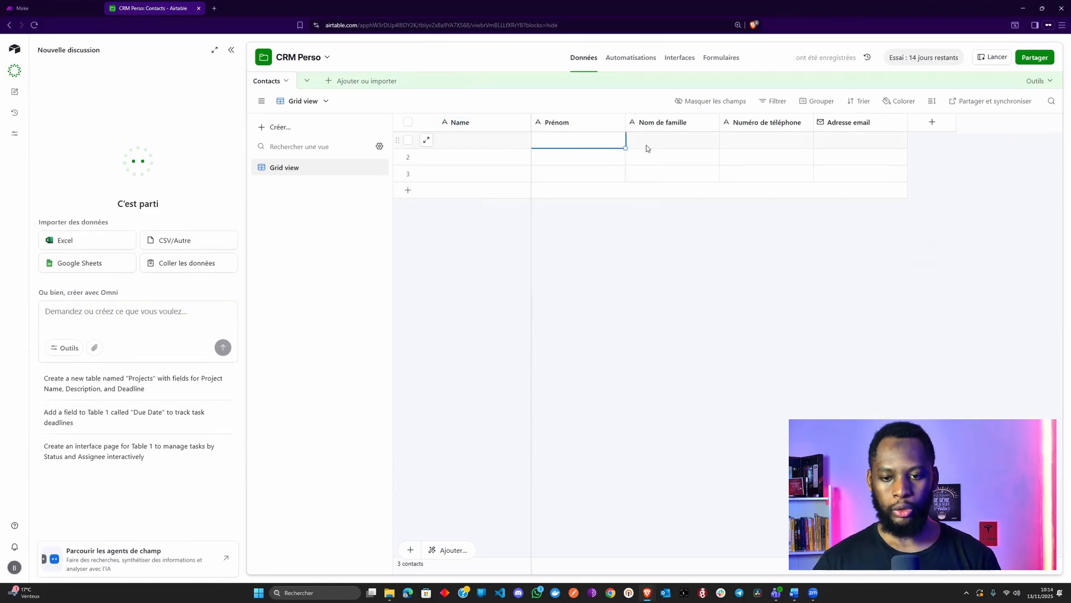
{"action": "double_click", "coordinate": [472, 122]}
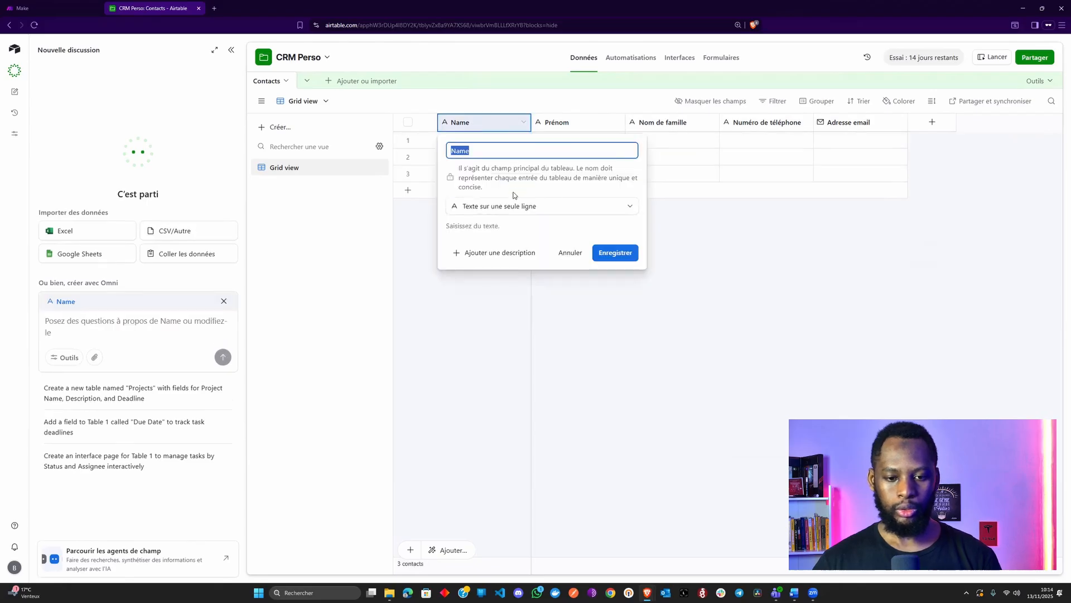
{"action": "left_click", "coordinate": [500, 207]}
{"action": "type", "text": "for"}
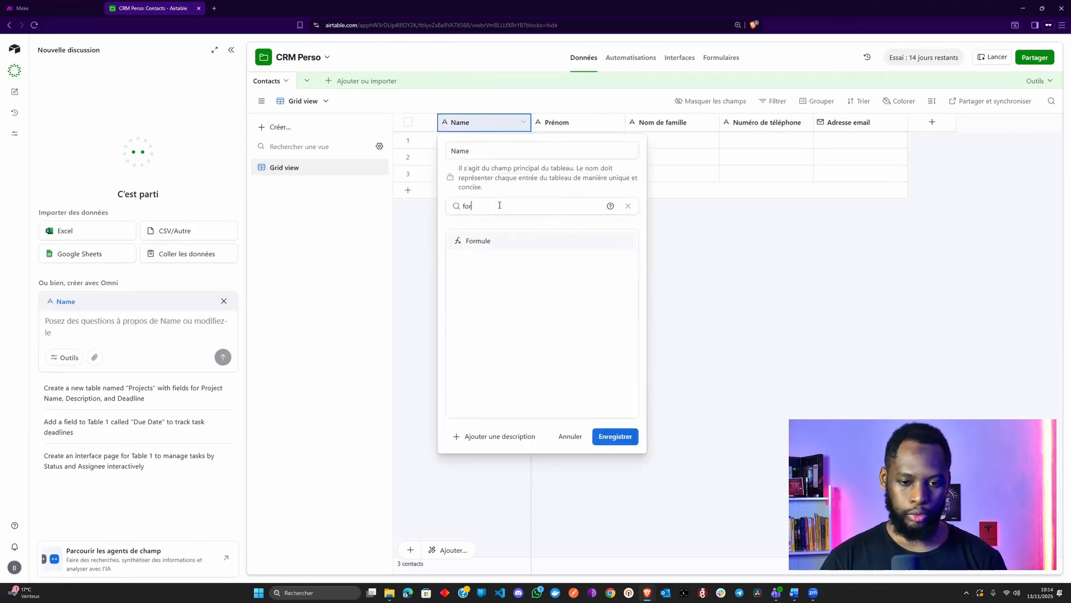
{"action": "key", "text": "Return"}
{"action": "double_click", "coordinate": [466, 152]}
{"action": "type", "text": "Nom complet"}
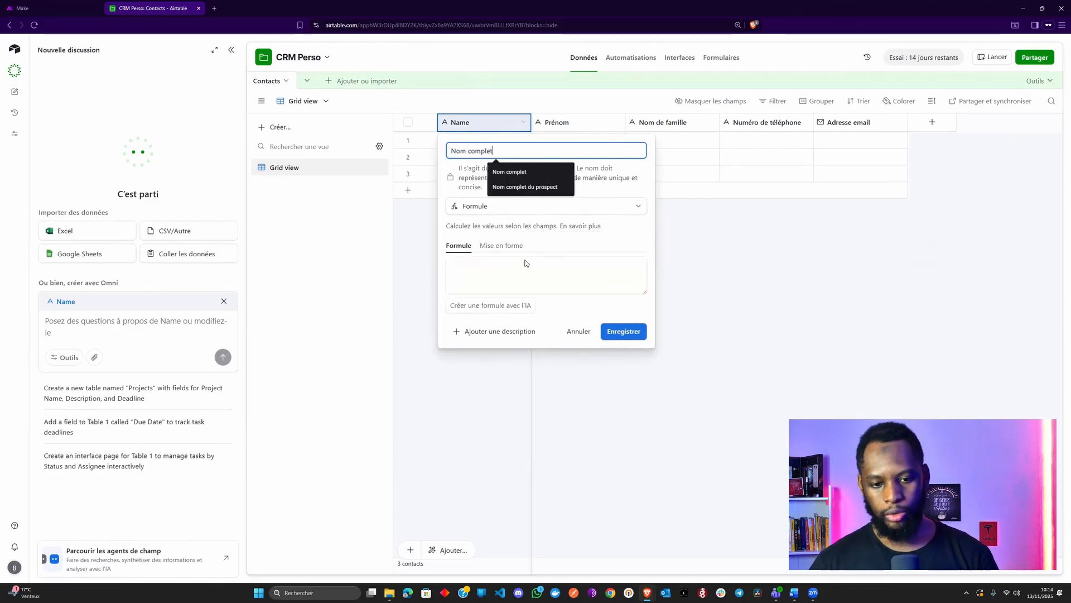
Enter the formula CONCATENATE({Prénom}, UPPER({Nom de famille})) and save the field
{"action": "left_click", "coordinate": [525, 273]}
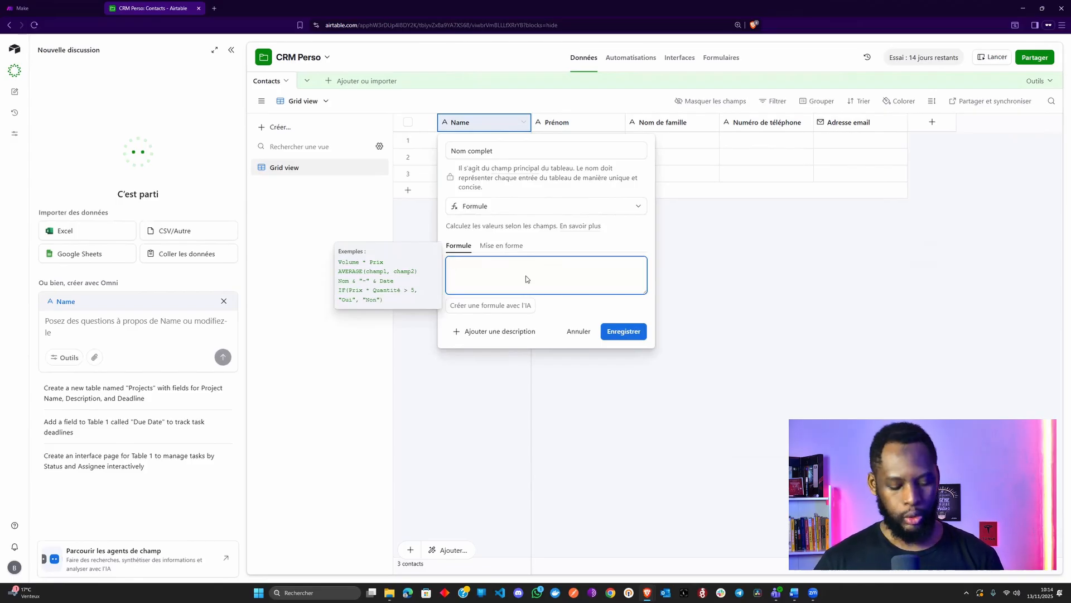
{"action": "type", "text": "CON"}
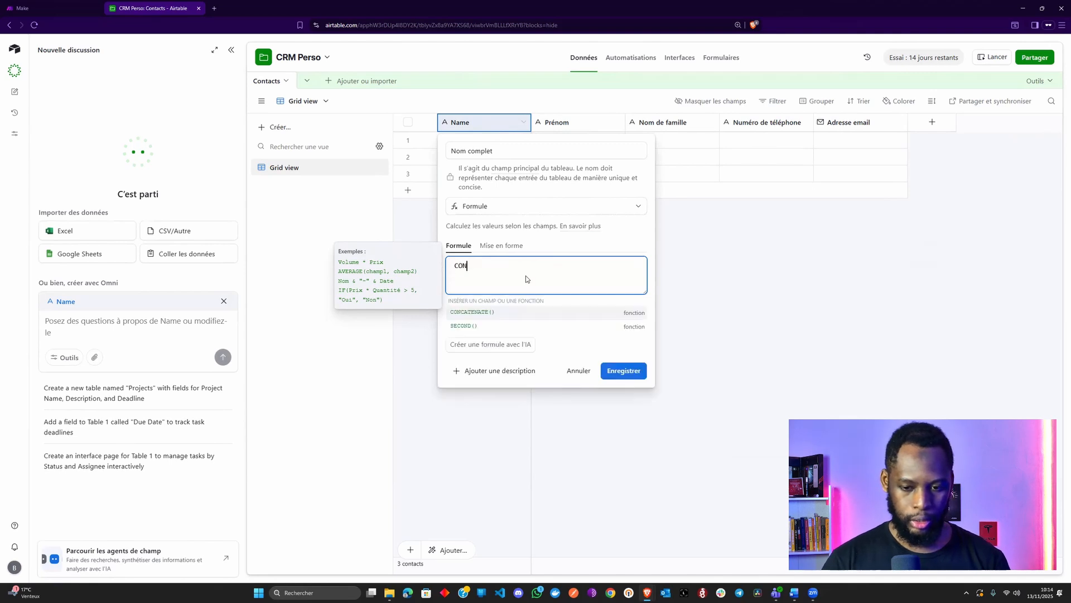
{"action": "key", "text": "Return"}
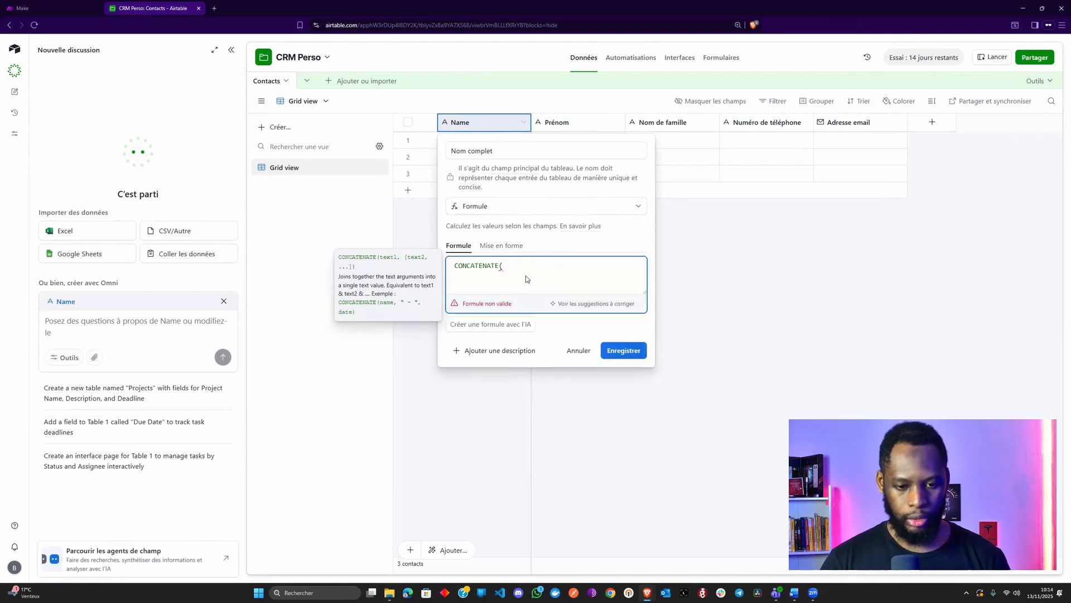
{"action": "type", "text": "Pré"}
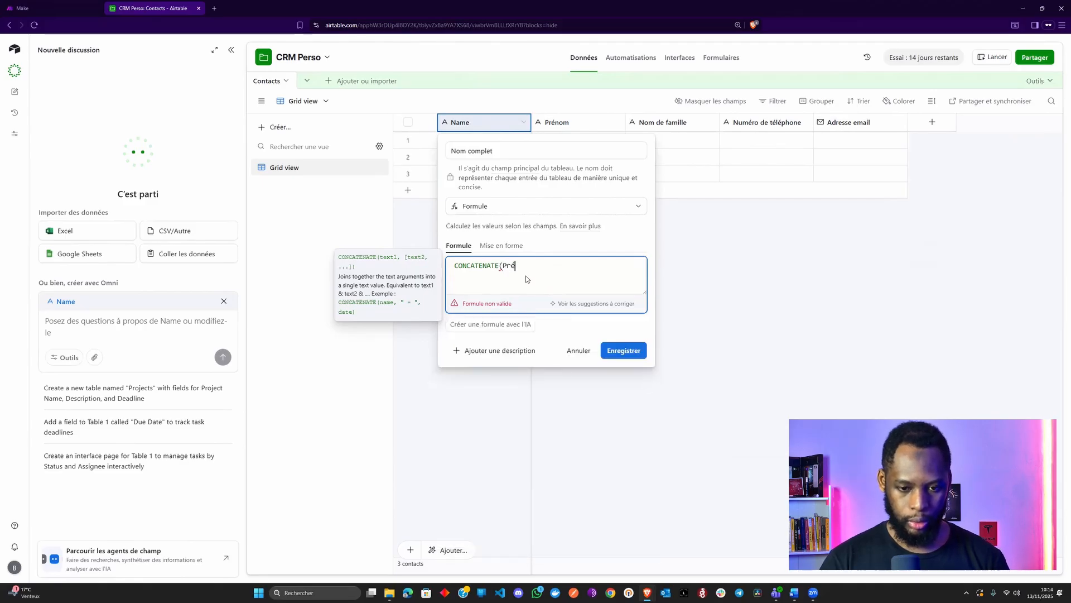
{"action": "key", "text": "BackSpace"}
{"action": "key", "text": "BackSpace"}
{"action": "key", "text": "BackSpace"}
{"action": "type", "text": "{Pré"}
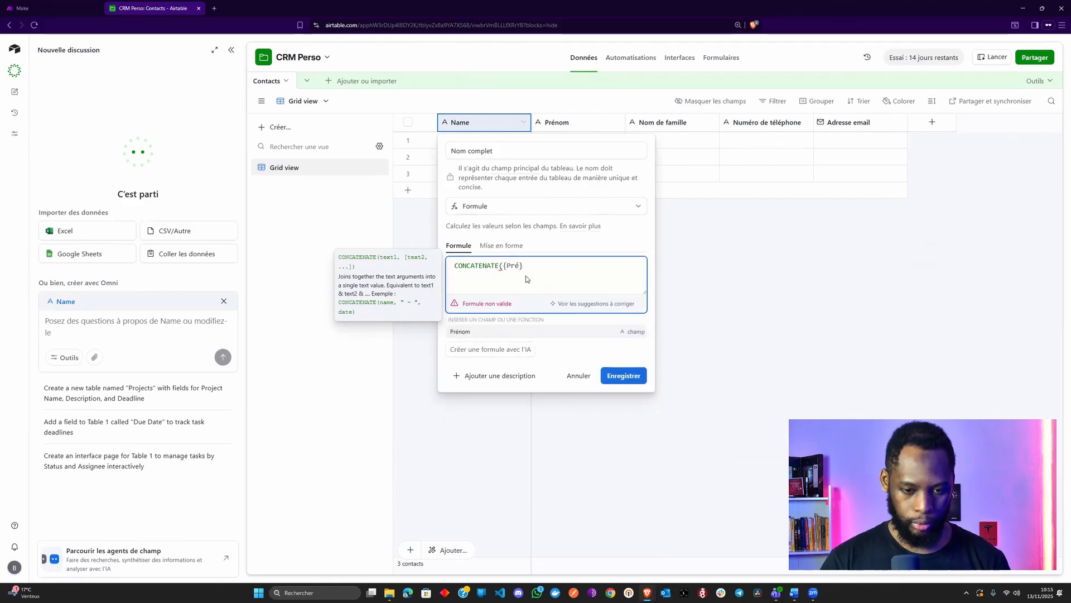
{"action": "type", "text": "nom}"}
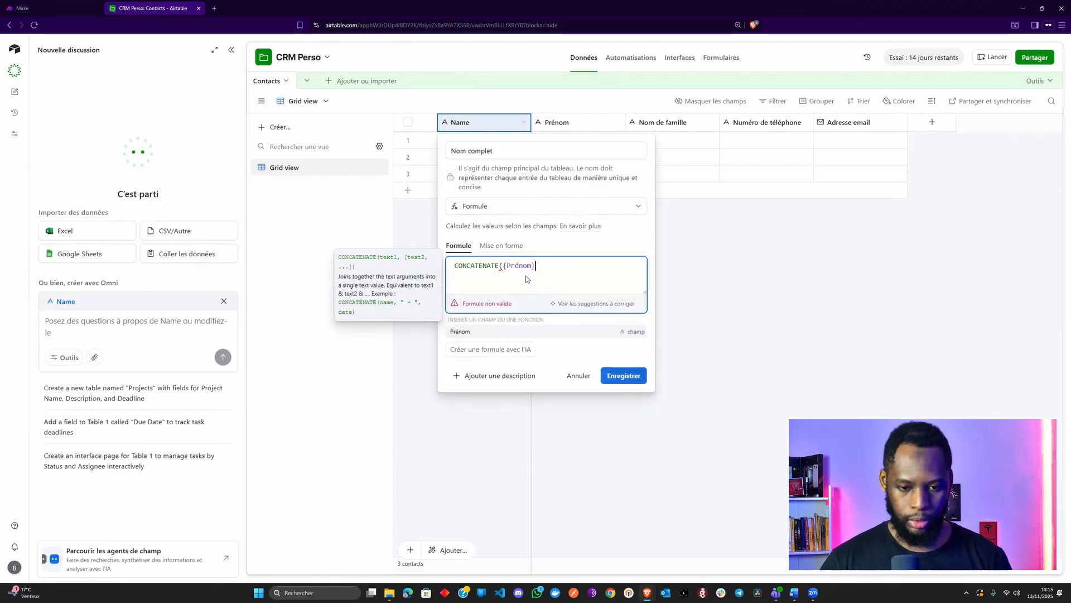
{"action": "type", "text": ", )"}
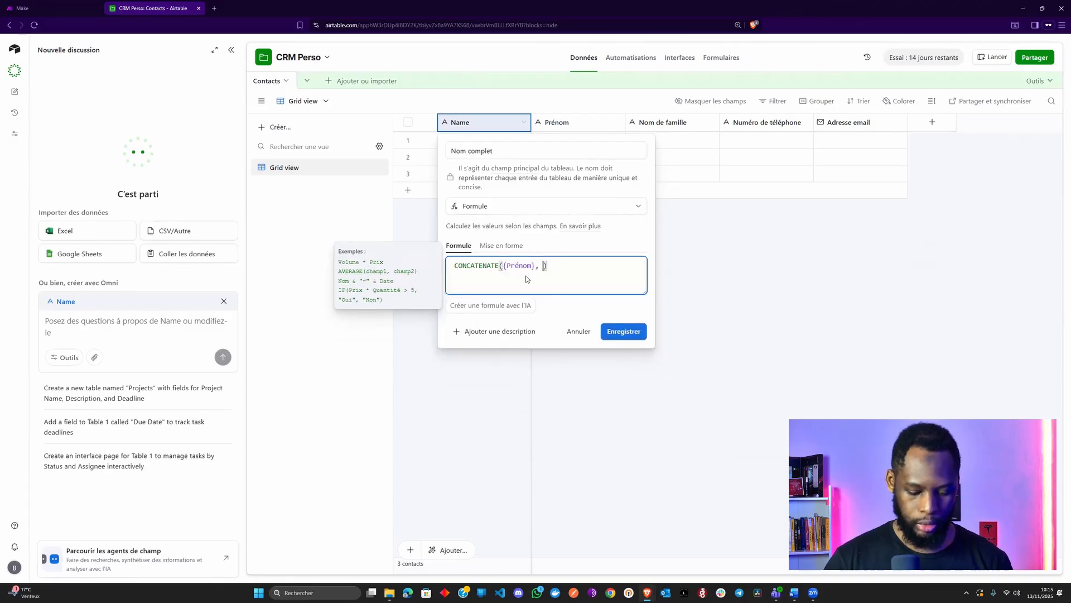
{"action": "key", "text": "Left"}
{"action": "type", "text": "Nom"}
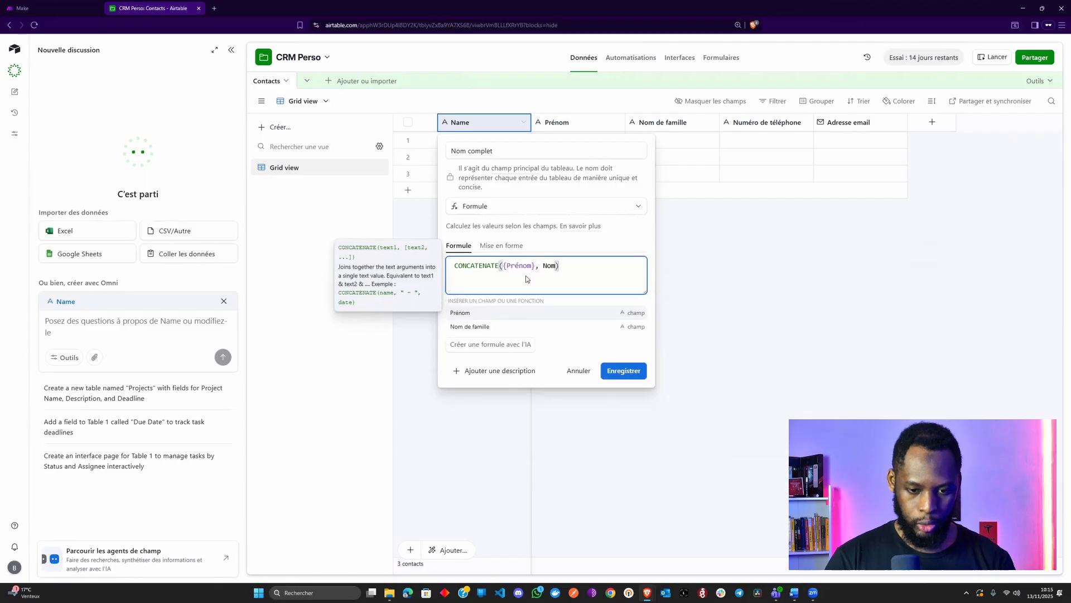
{"action": "key", "text": "Down"}
{"action": "key", "text": "Return"}
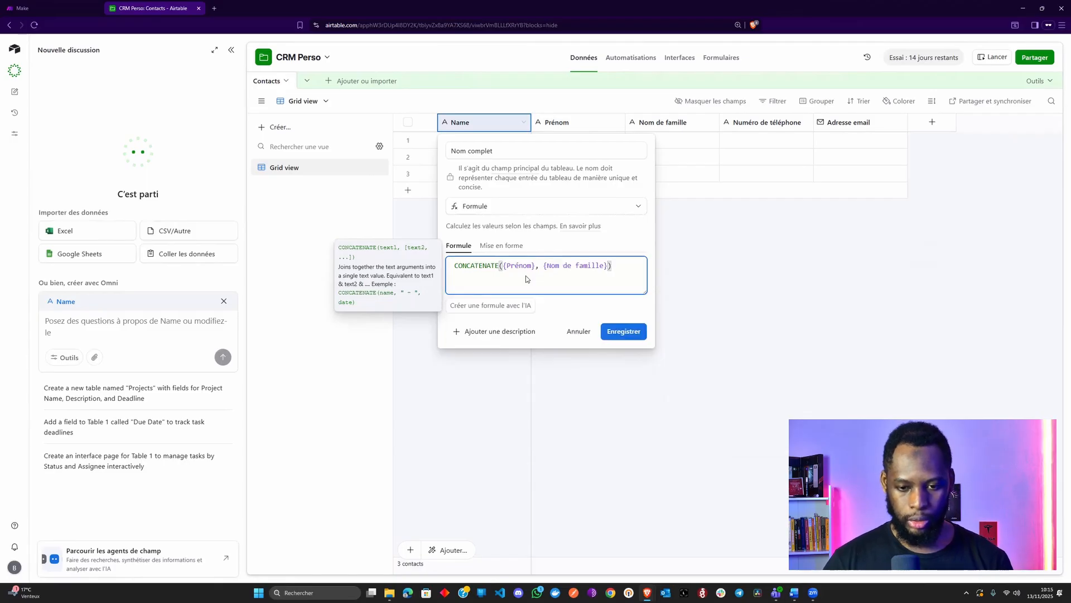
{"action": "type", "text": "UPP"}
{"action": "key", "text": "Return"}
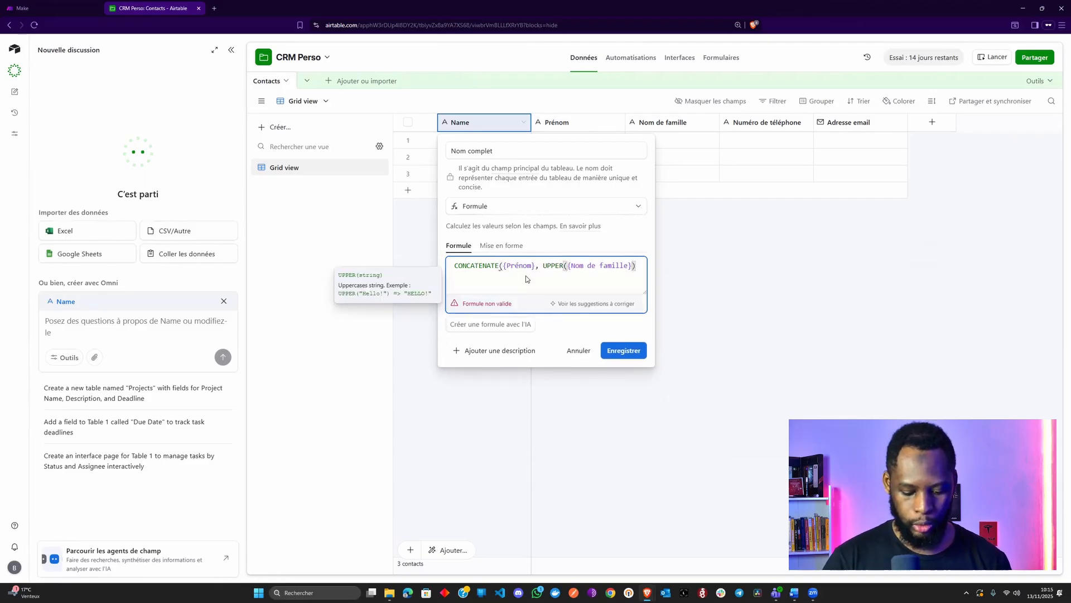
{"action": "type", "text": ")"}
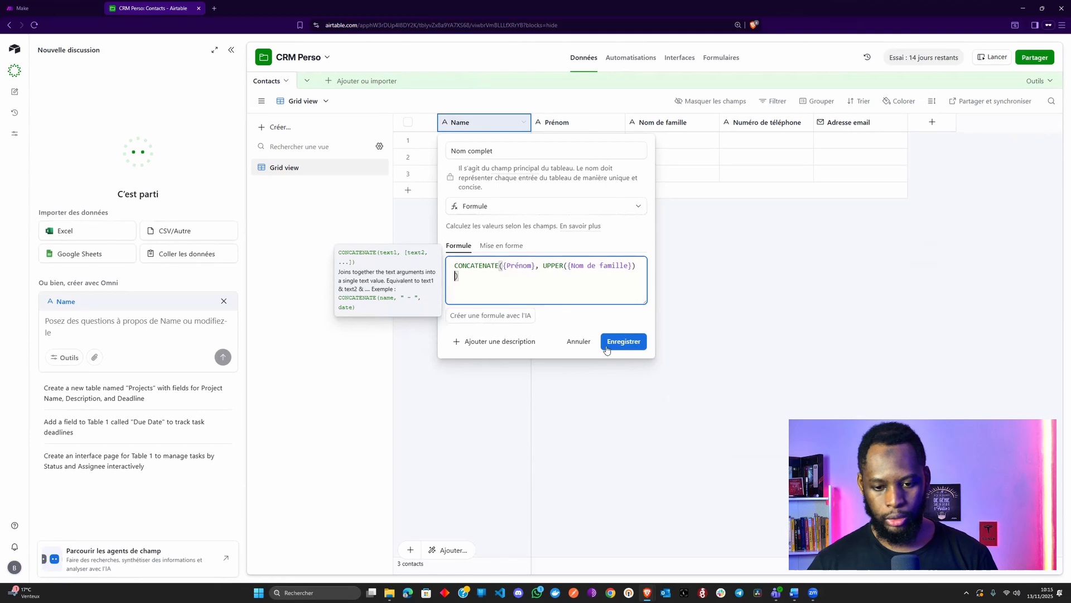
{"action": "left_click", "coordinate": [626, 345]}
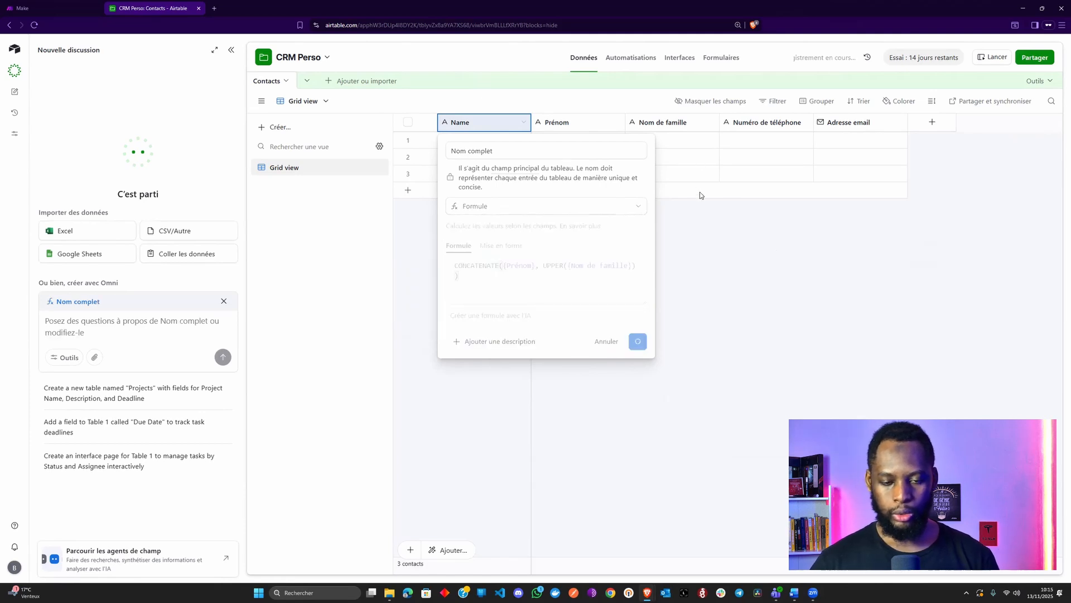
Enter the first contact's first name and surname in row 1, correcting the surname's spelling
{"action": "left_click", "coordinate": [588, 144]}
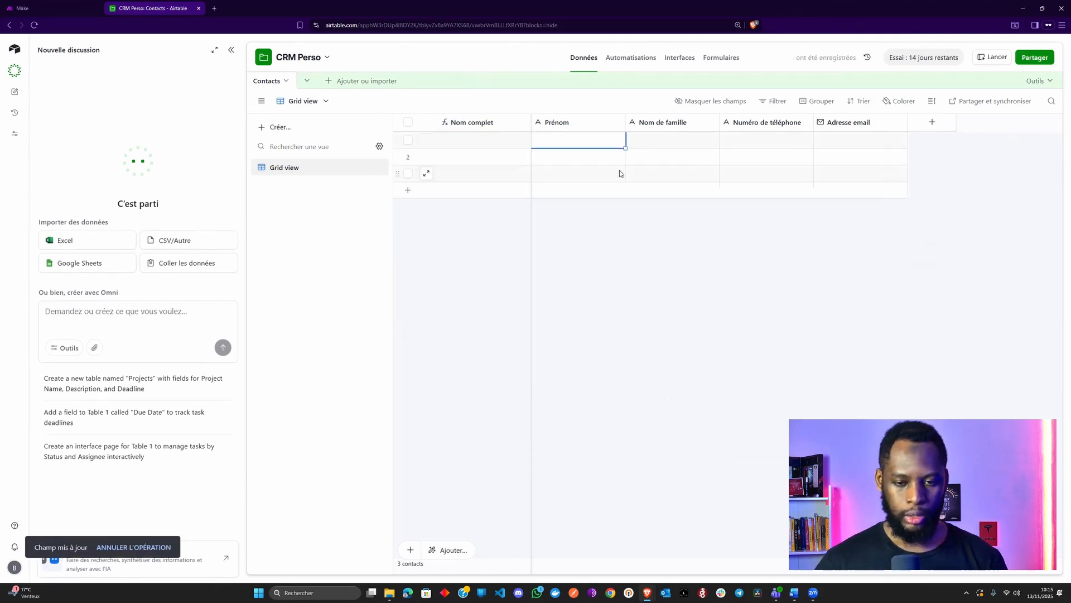
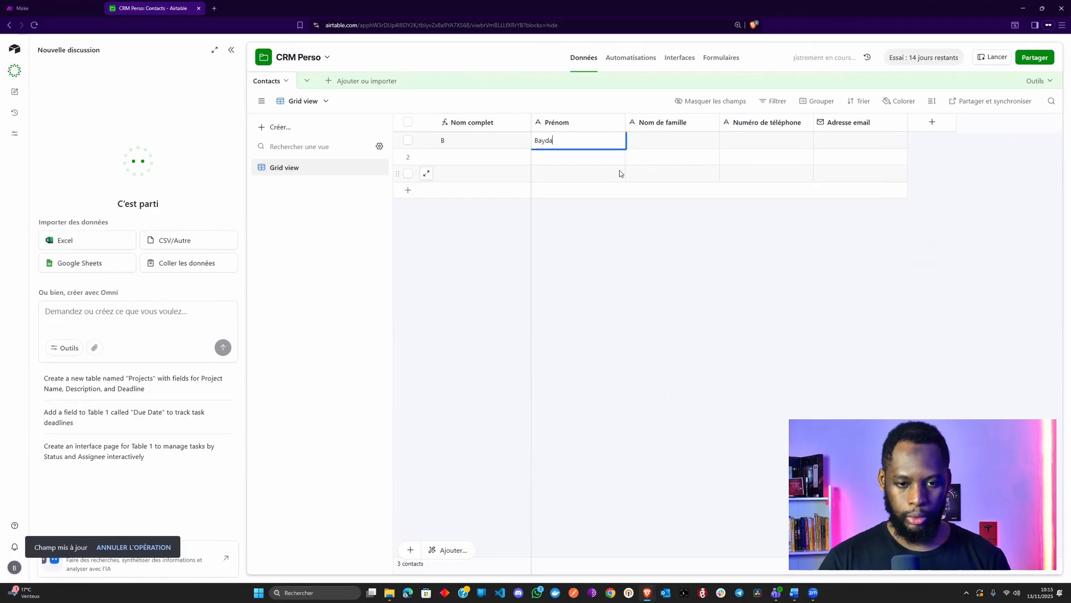
{"action": "key", "text": "BackSpace"}
{"action": "key", "text": "BackSpace"}
{"action": "key", "text": "BackSpace"}
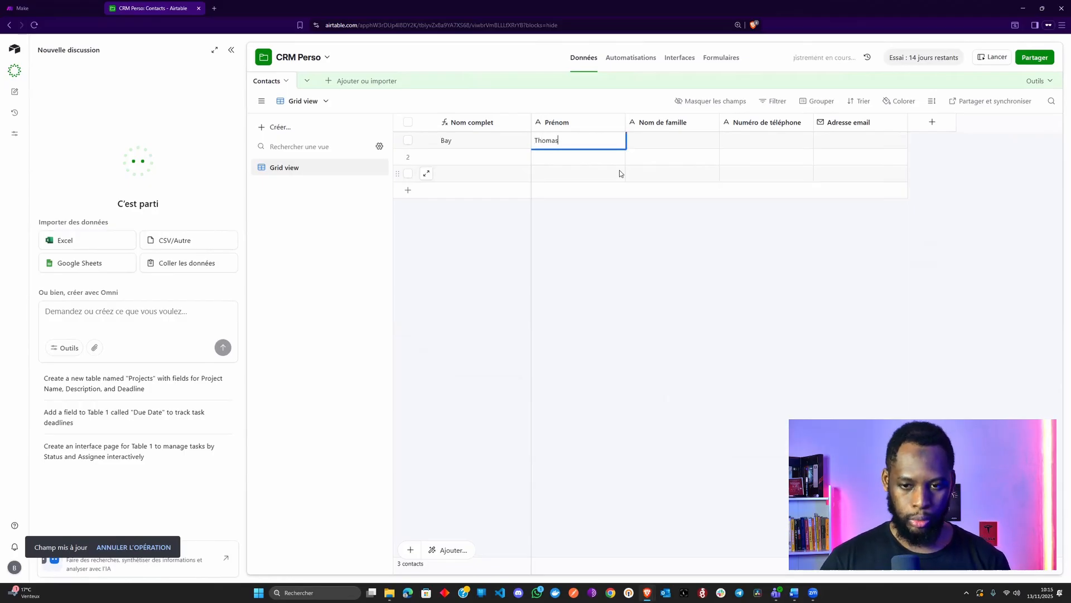
{"action": "key", "text": "Tab"}
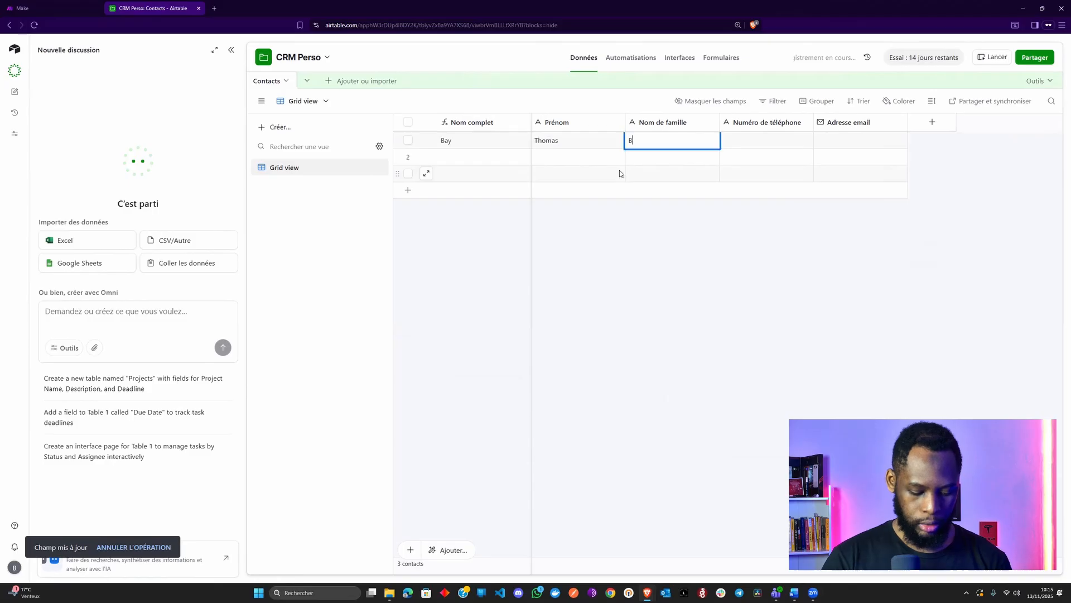
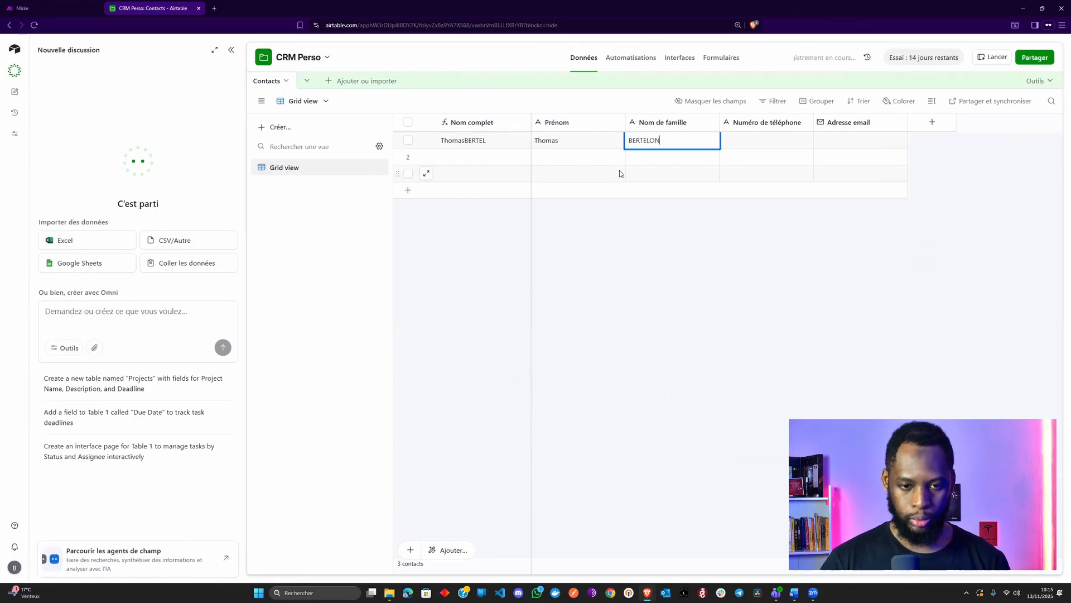
{"action": "key", "text": "ctrl+a"}
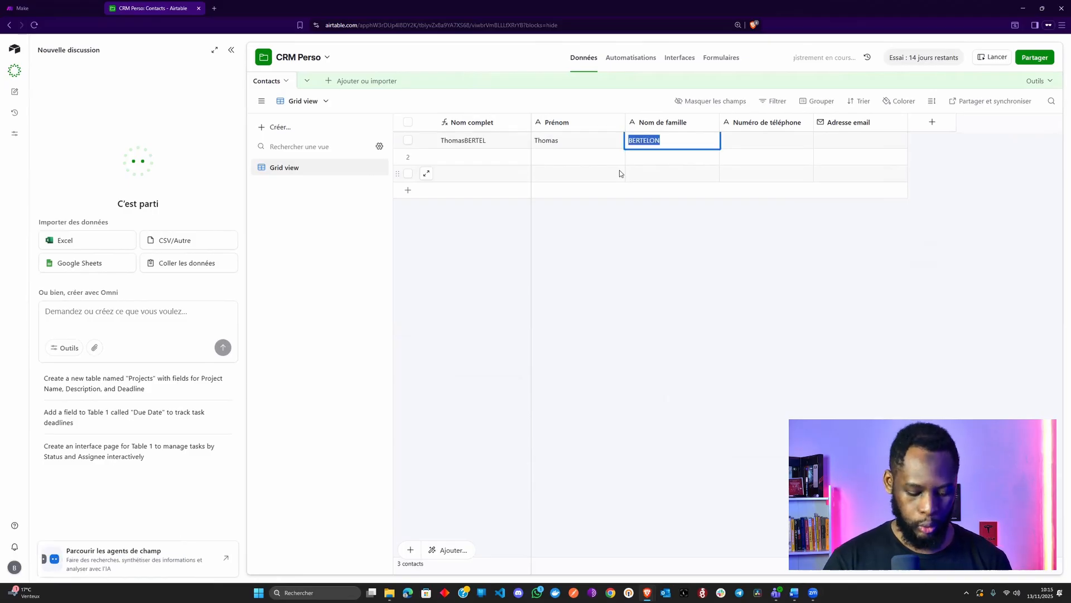
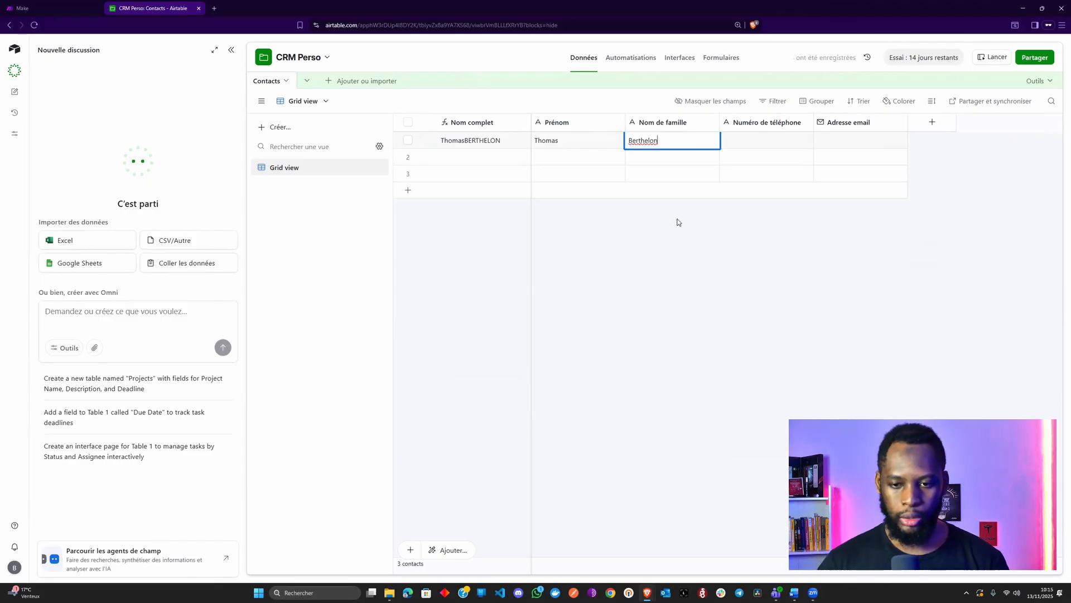
{"action": "right_click", "coordinate": [646, 140]}
{"action": "left_click", "coordinate": [664, 153]}
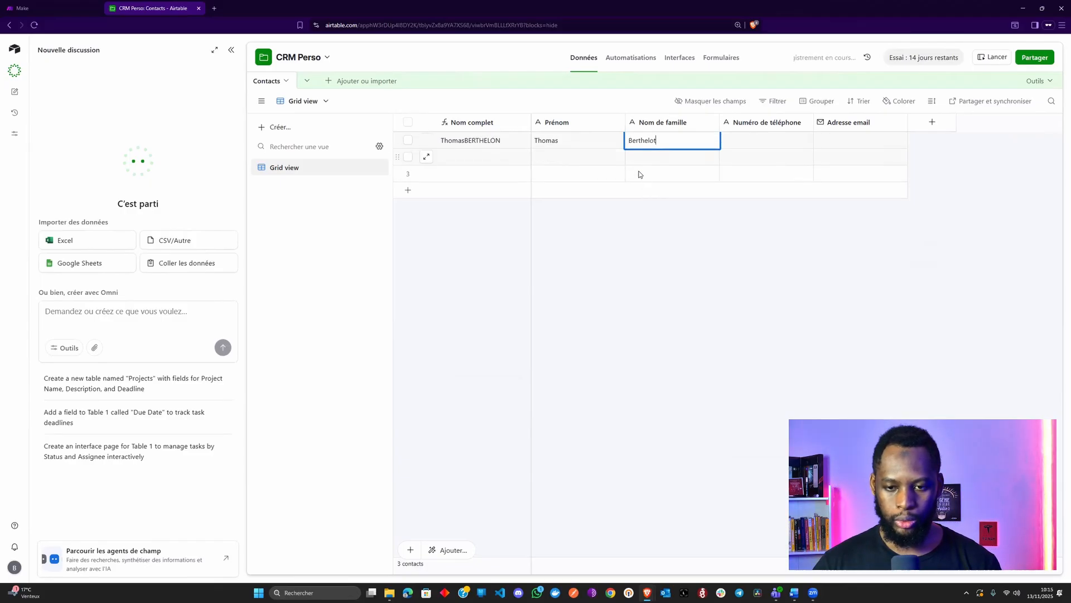
{"action": "left_click", "coordinate": [648, 240]}
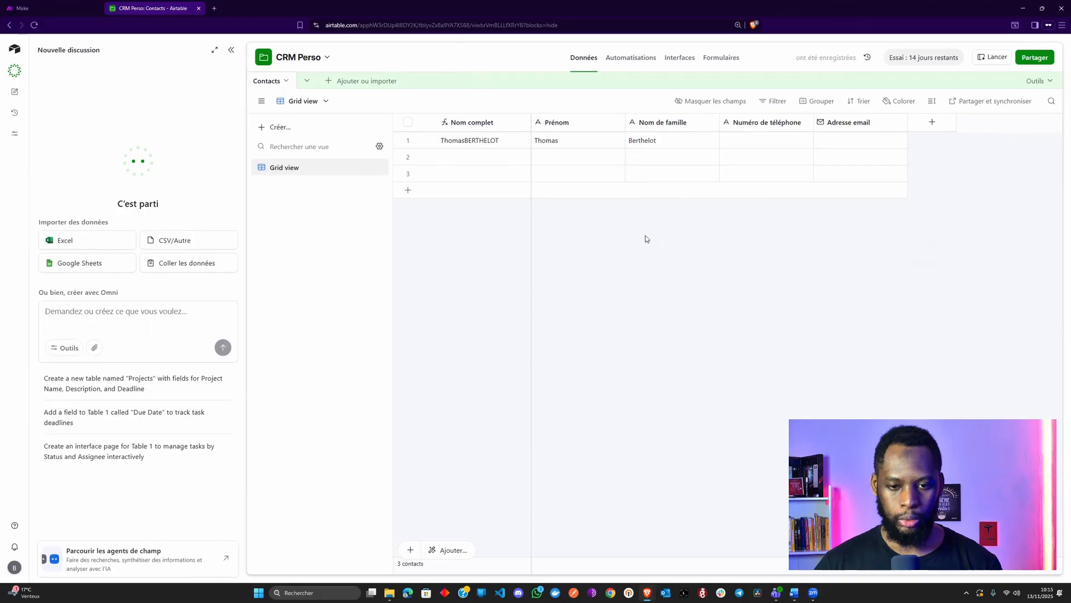
Insert " ", after {Prénom} in the Nom complet formula and save it
{"action": "left_click", "coordinate": [474, 122]}
{"action": "double_click", "coordinate": [475, 122]}
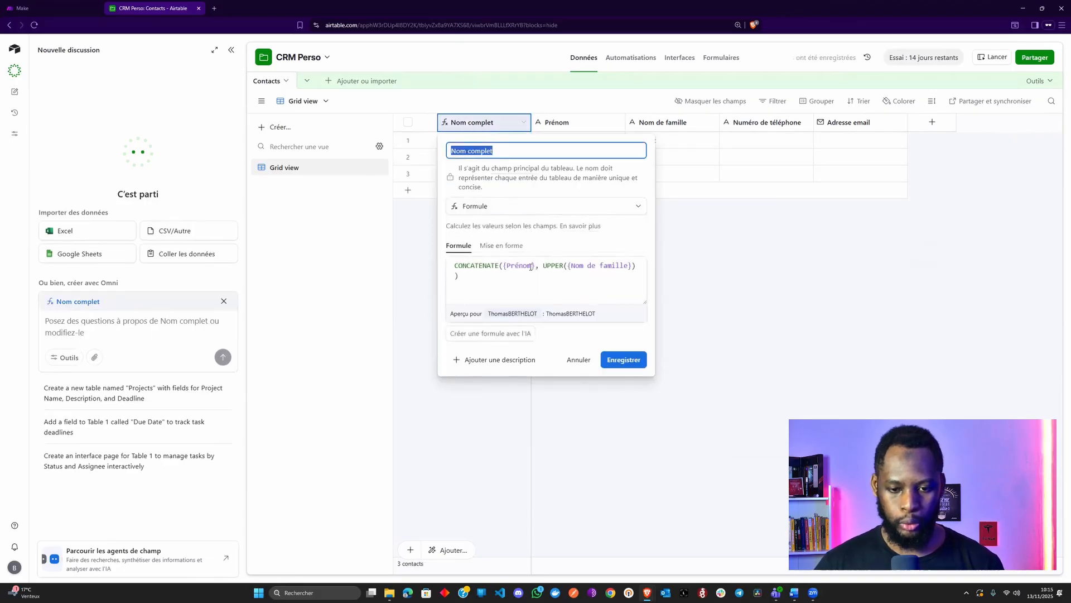
{"action": "left_click", "coordinate": [540, 265]}
{"action": "type", "text": "\" \""}
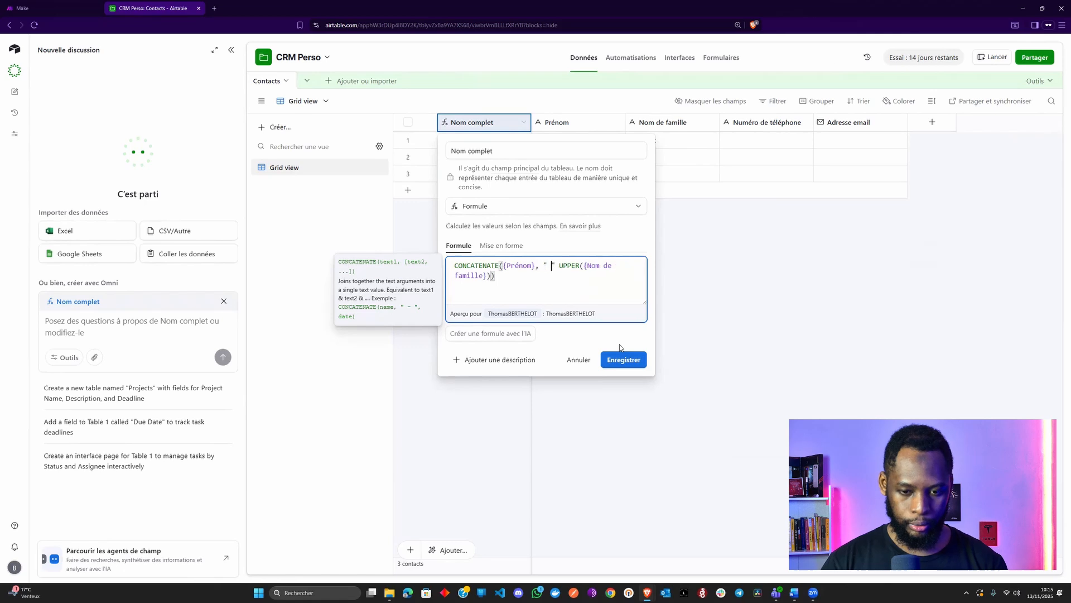
{"action": "type", "text": ","}
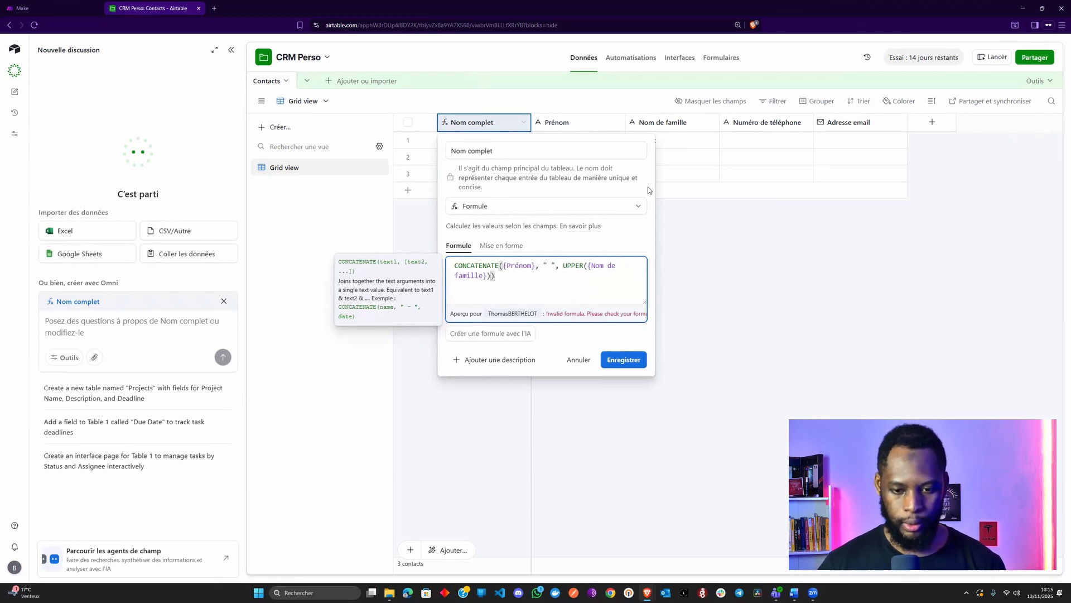
{"action": "left_click", "coordinate": [636, 359]}
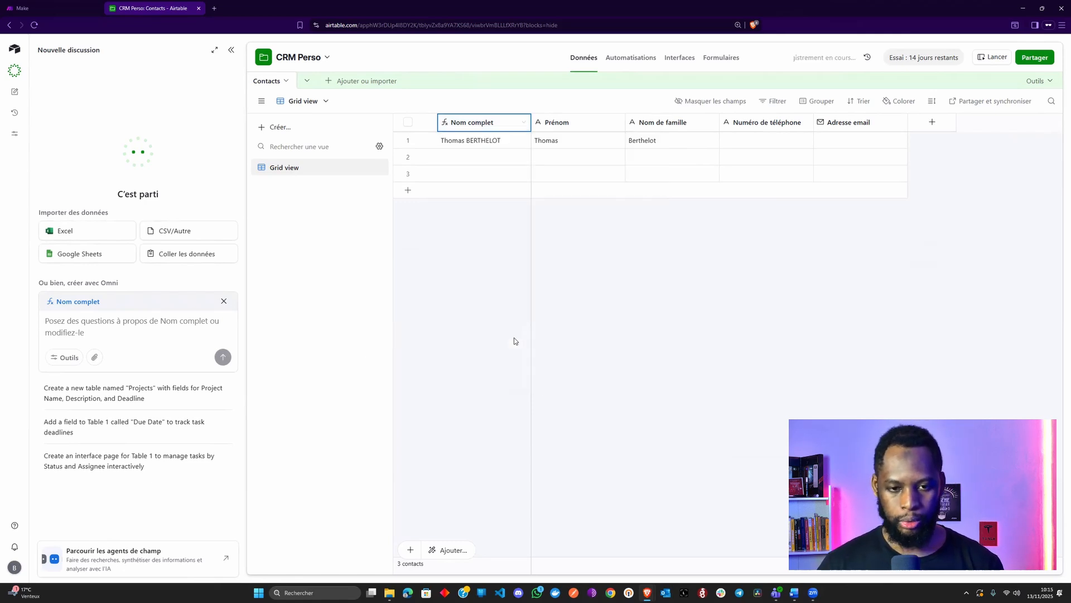
Hide the Omni panel and enter the contact's phone number in row 1
{"action": "left_click", "coordinate": [761, 142]}
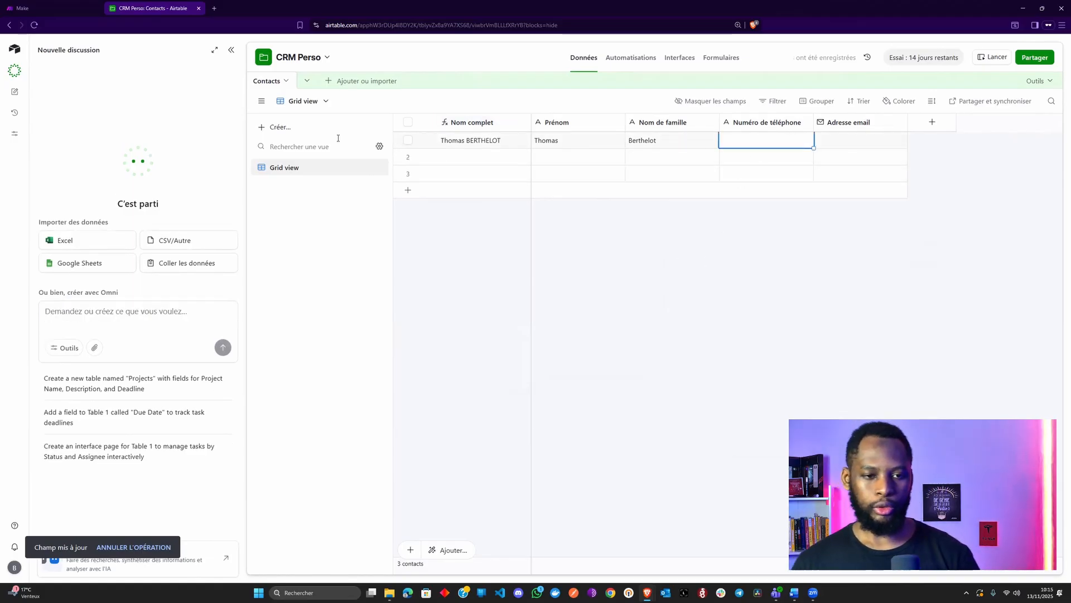
{"action": "left_click", "coordinate": [231, 51]}
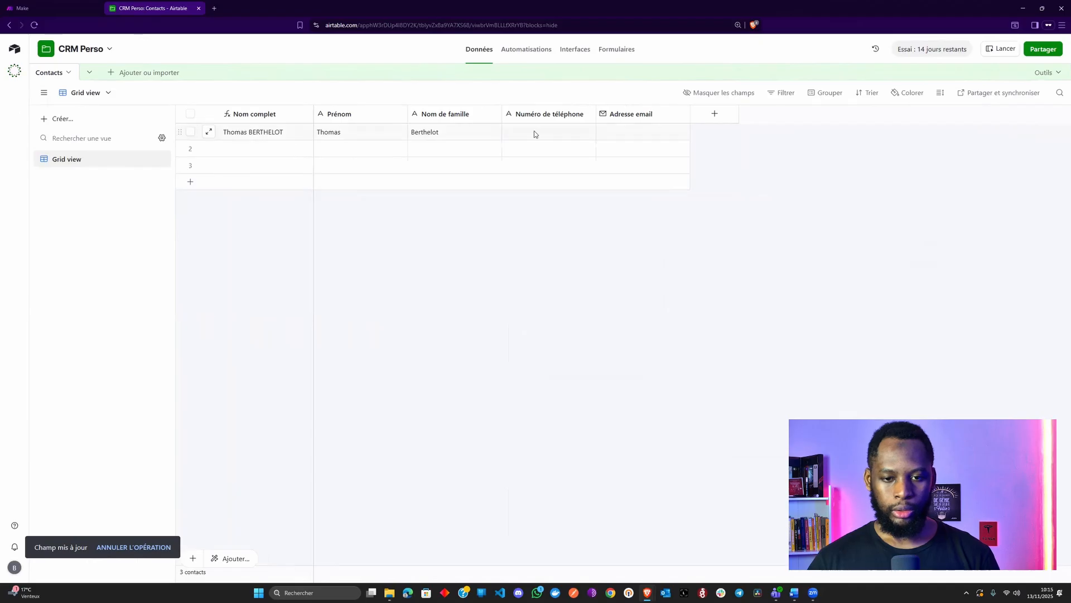
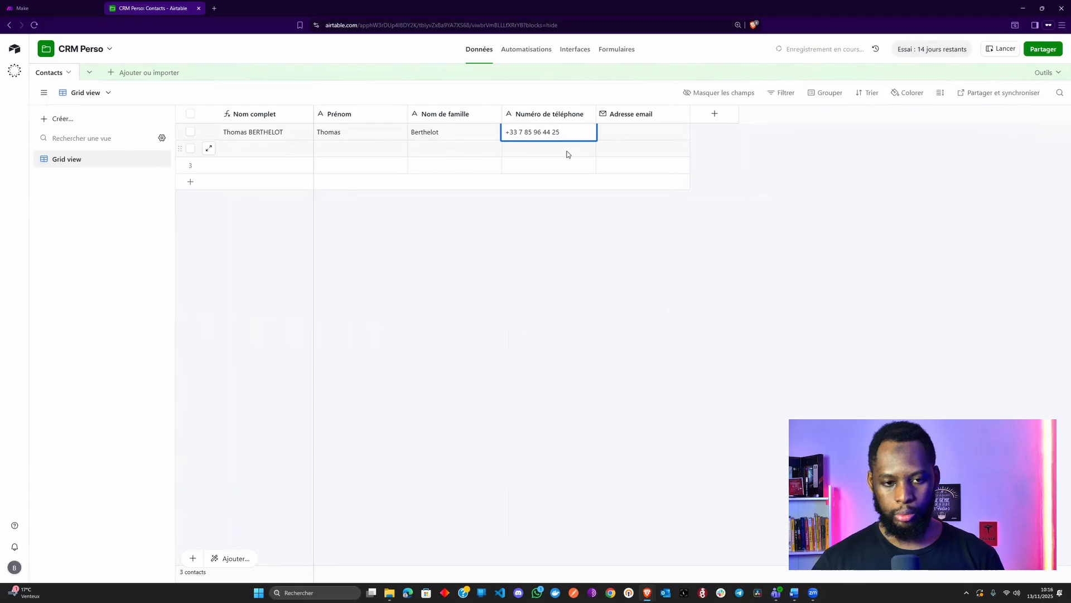
{"action": "left_click", "coordinate": [540, 201]}
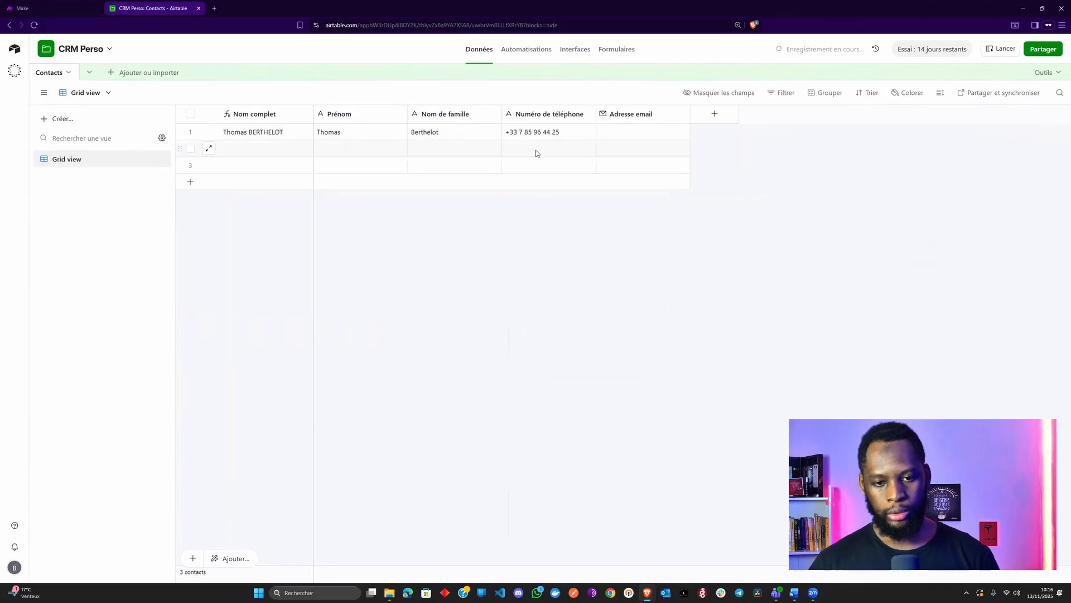
Fill in the contact's e-mail address in row 1's Adresse email cell
{"action": "left_click", "coordinate": [619, 134]}
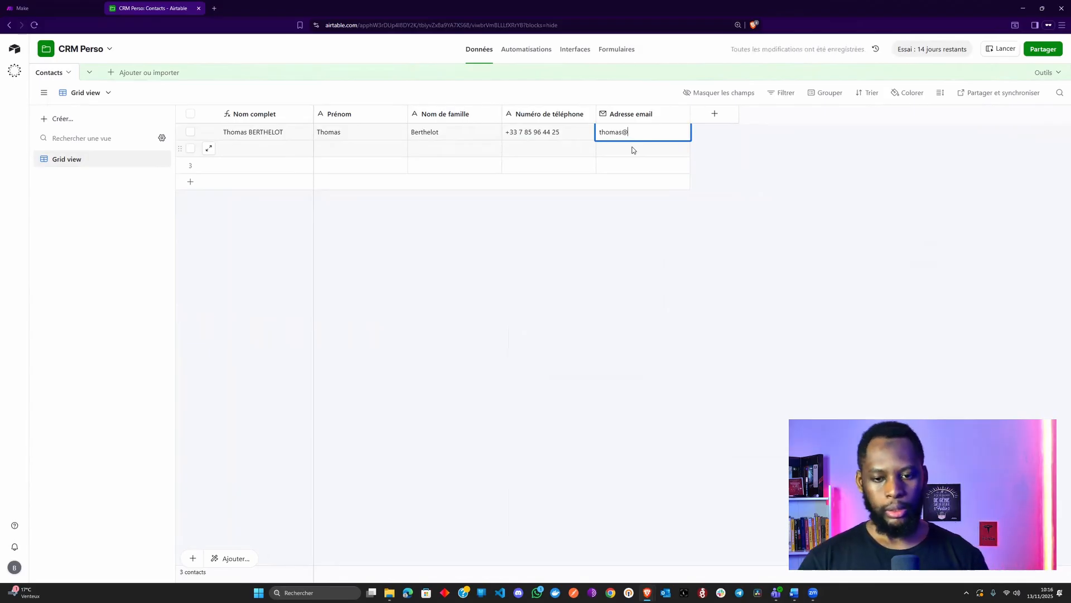
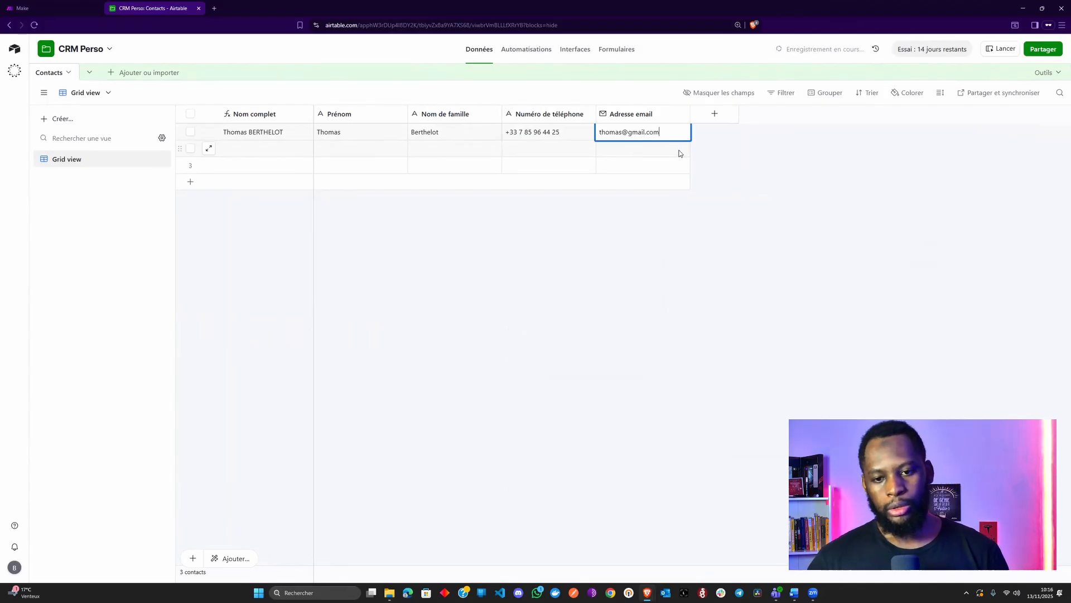
{"action": "left_click", "coordinate": [509, 253]}
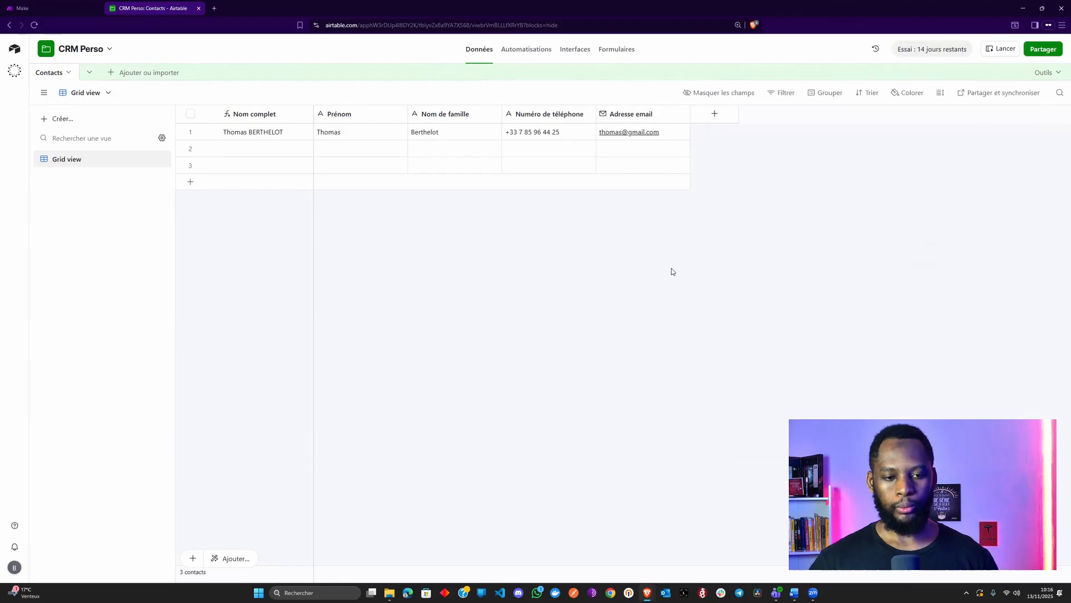
Look through the new-field type list for an attachment type, then close it
{"action": "left_click", "coordinate": [723, 118]}
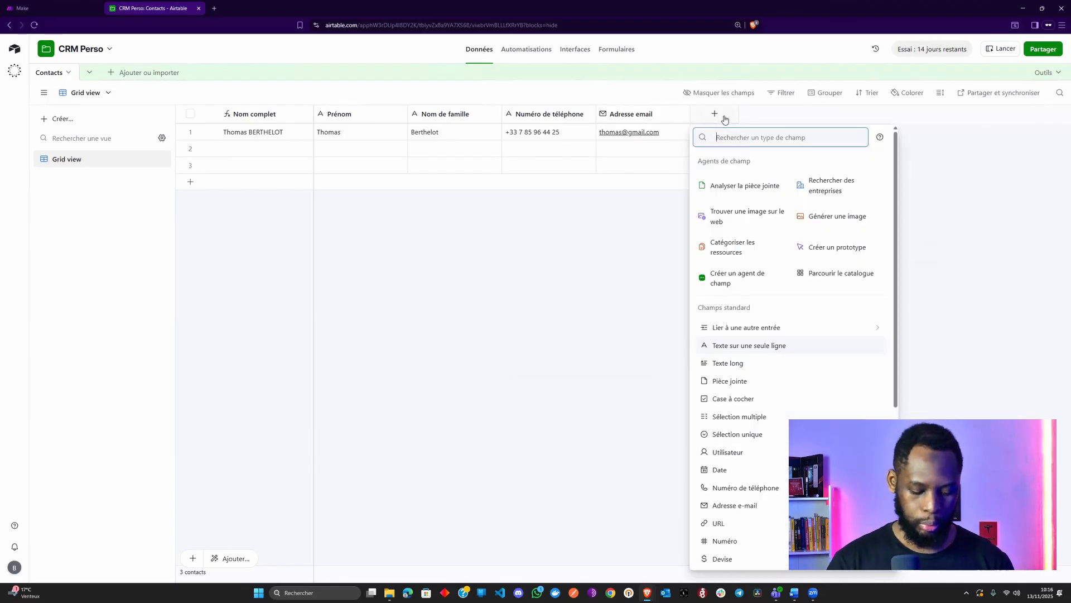
{"action": "type", "text": "at"}
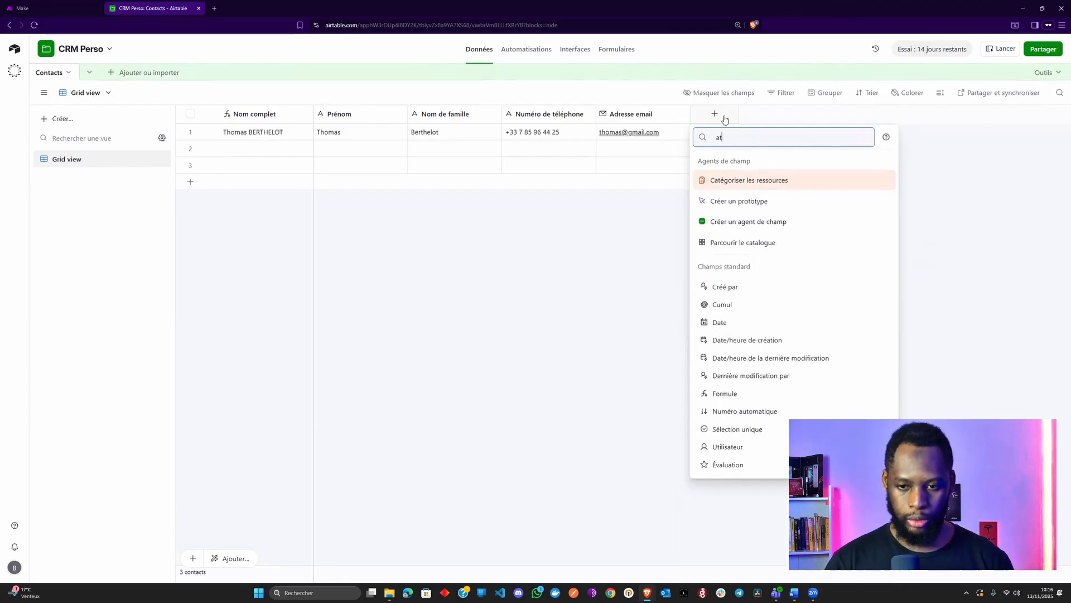
{"action": "key", "text": "BackSpace"}
{"action": "key", "text": "BackSpace"}
{"action": "type", "text": "fic"}
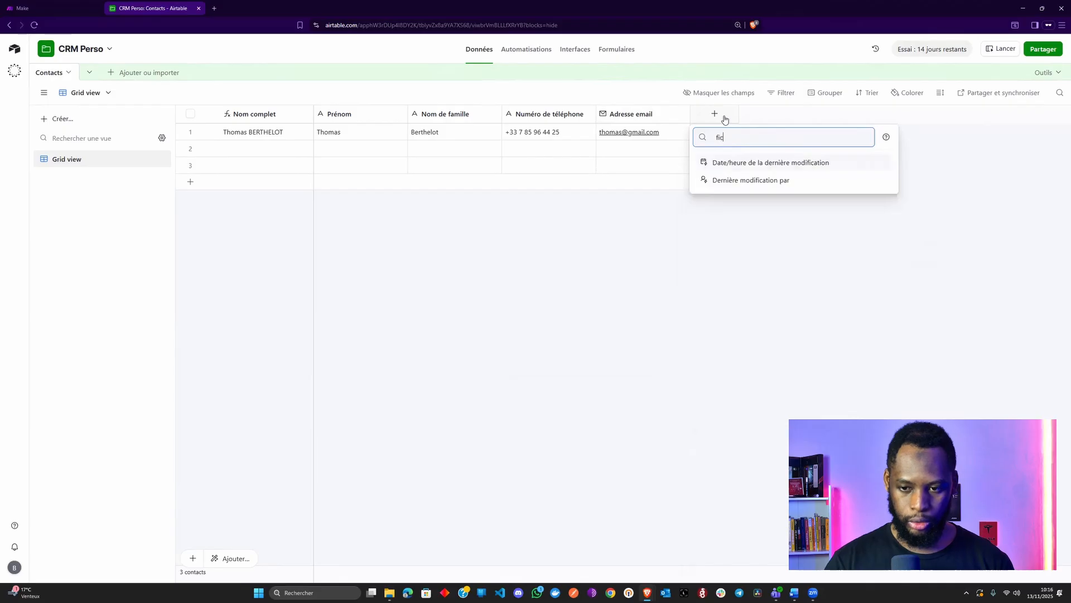
{"action": "key", "text": "BackSpace"}
{"action": "key", "text": "BackSpace"}
{"action": "key", "text": "BackSpace"}
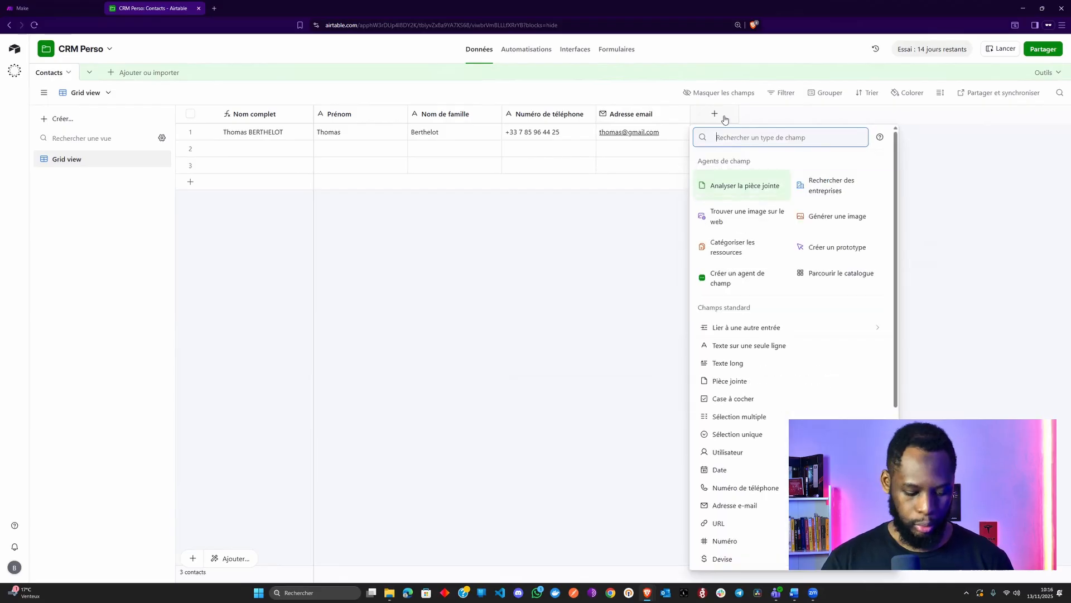
{"action": "type", "text": "att"}
{"action": "key", "text": "BackSpace"}
{"action": "key", "text": "BackSpace"}
{"action": "key", "text": "BackSpace"}
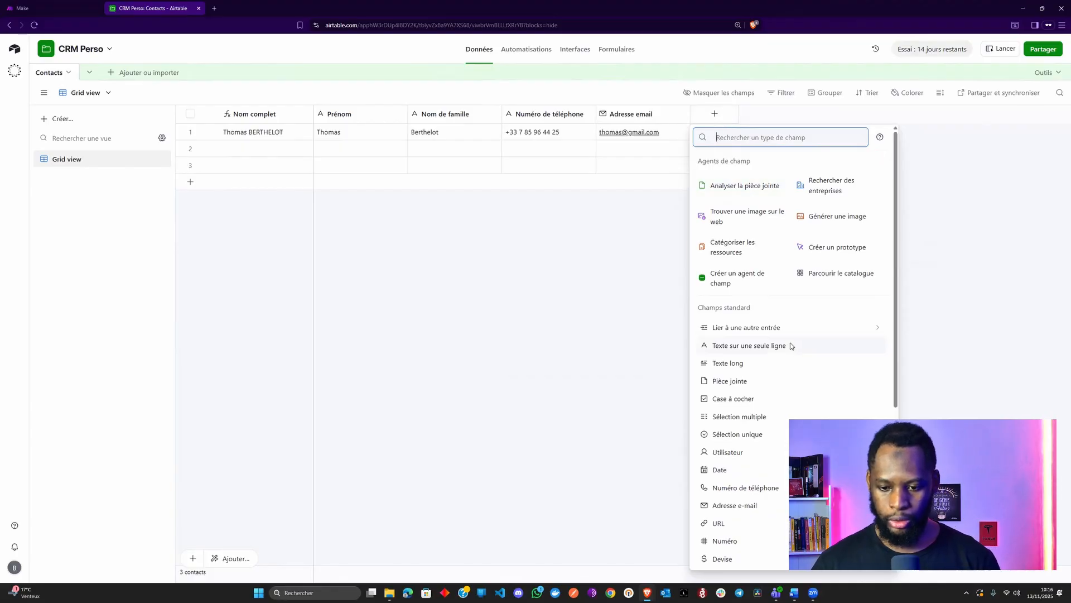
{"action": "scroll", "coordinate": [789, 344], "scroll_direction": "down", "scroll_amount": 3}
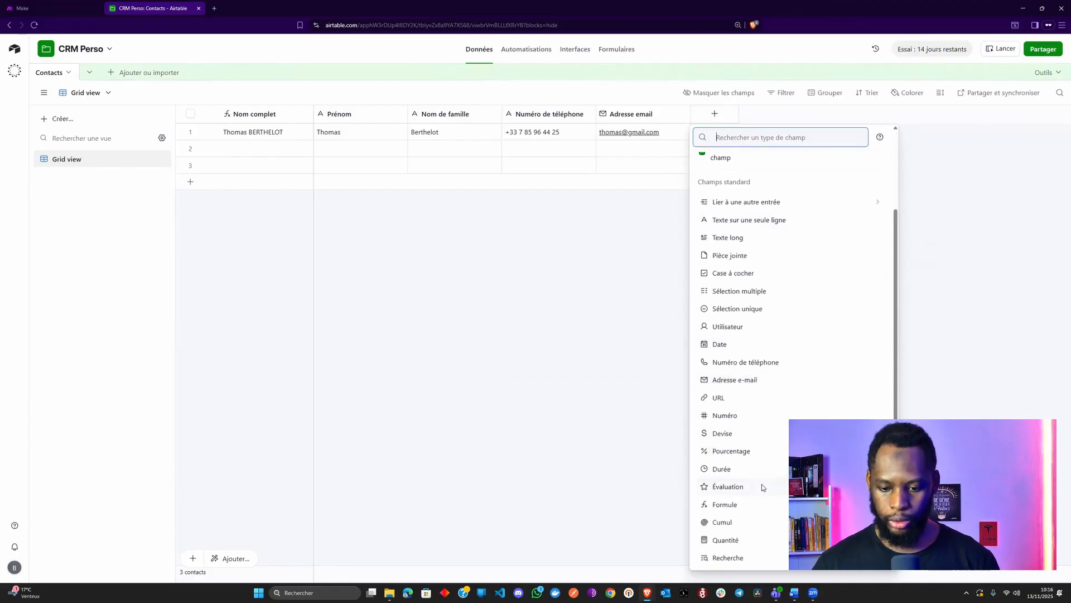
{"action": "scroll", "coordinate": [762, 483], "scroll_direction": "down", "scroll_amount": 2}
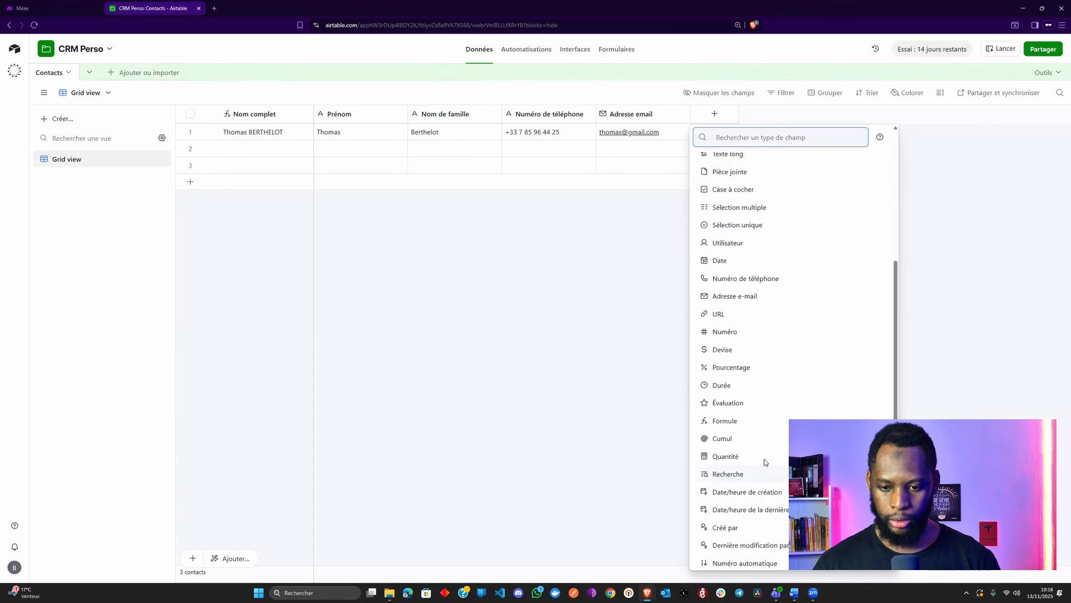
{"action": "scroll", "coordinate": [763, 446], "scroll_direction": "down", "scroll_amount": 2}
{"action": "scroll", "coordinate": [764, 430], "scroll_direction": "up", "scroll_amount": 7}
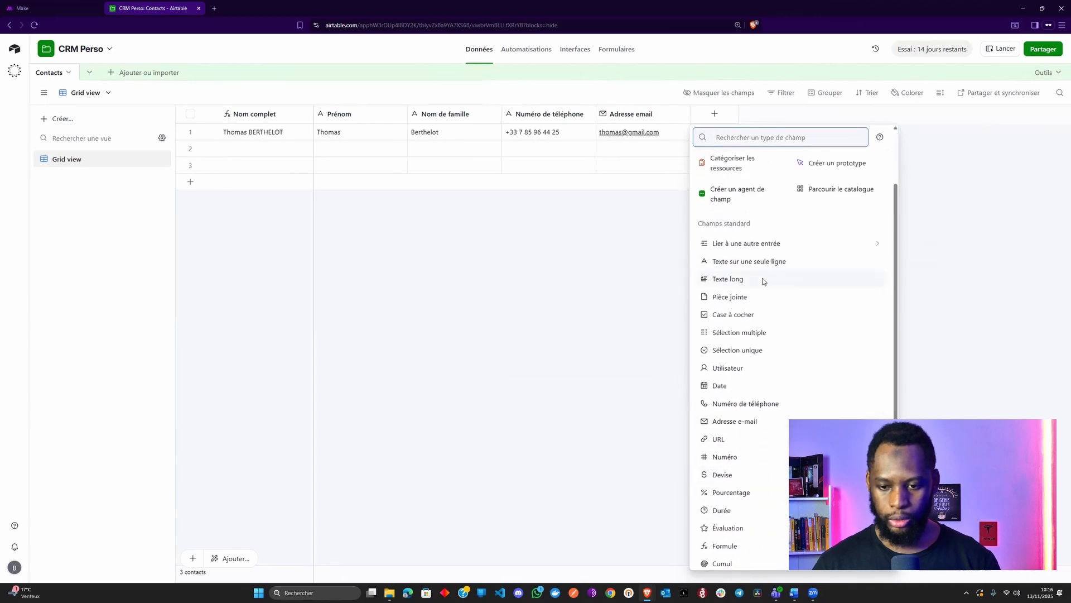
{"action": "left_click", "coordinate": [564, 312]}
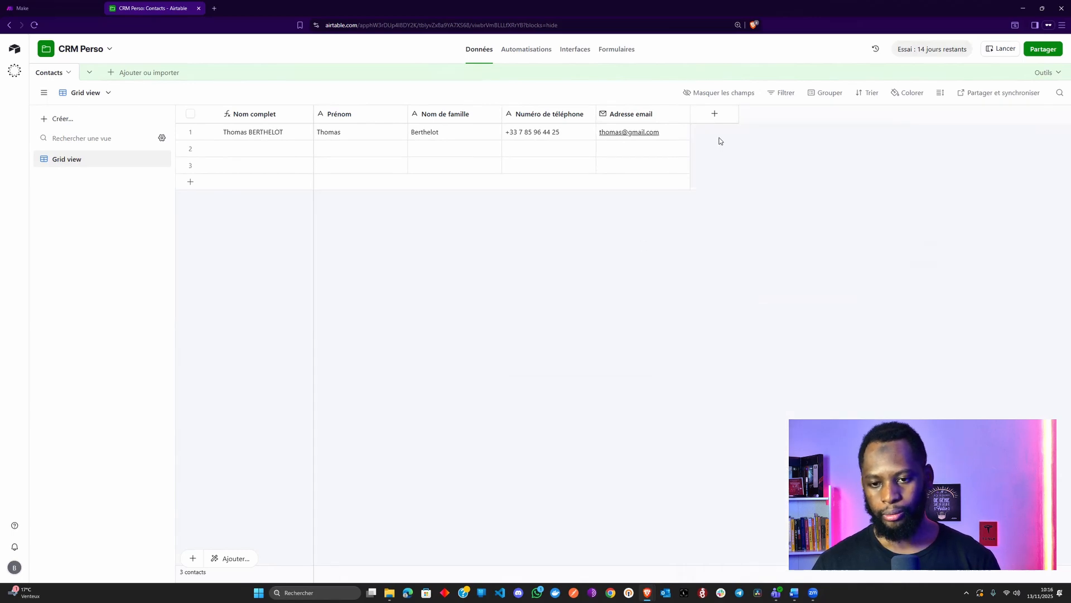
Create a Pièce jointe field named 'Photo du contact'
{"action": "left_click", "coordinate": [714, 114]}
{"action": "type", "text": "pi"}
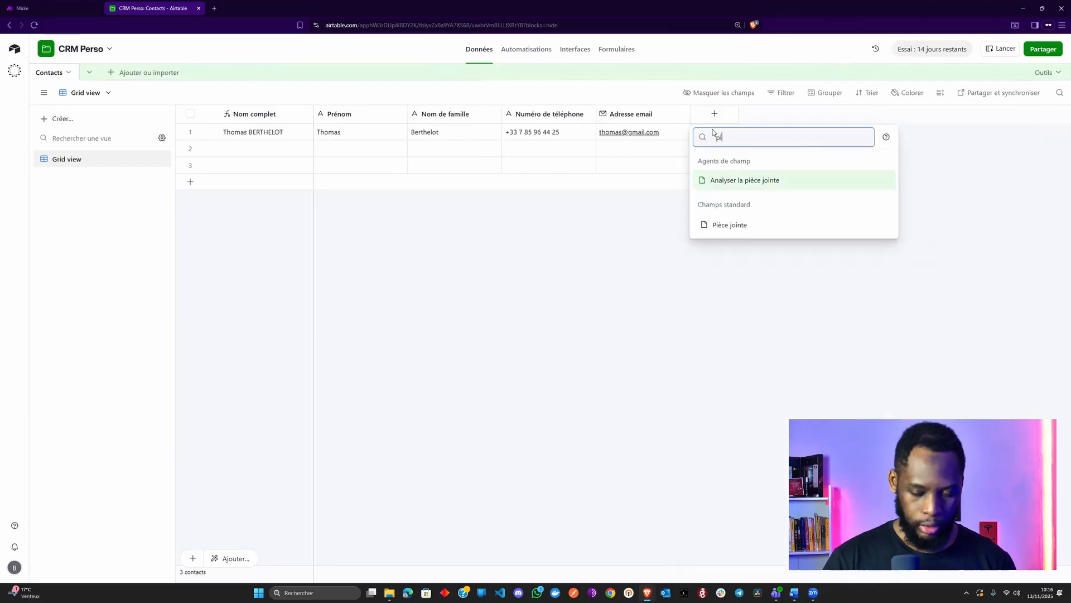
{"action": "left_click", "coordinate": [776, 223]}
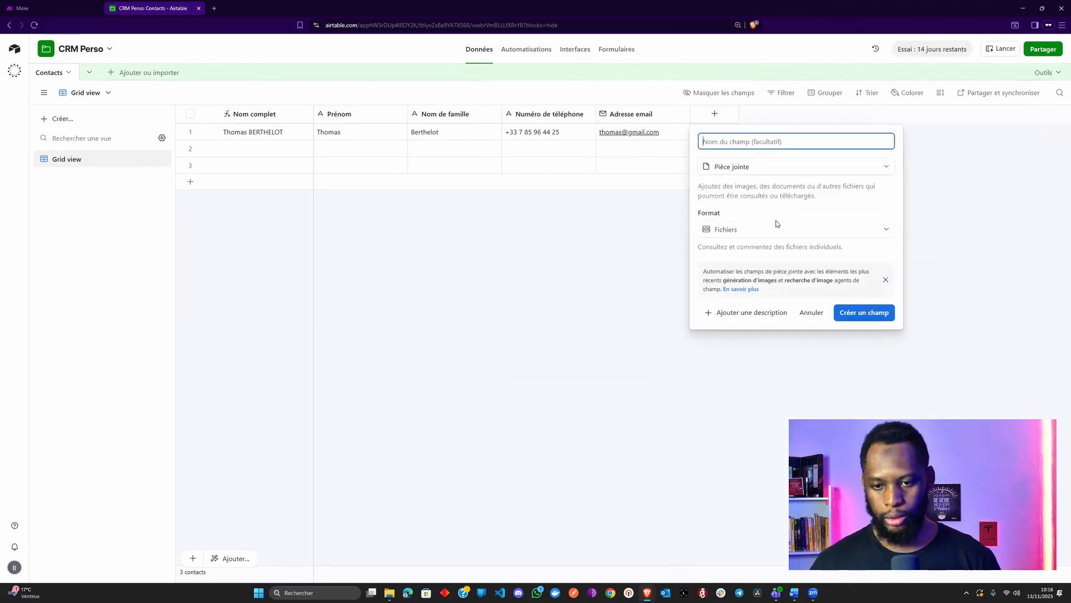
{"action": "type", "text": "Photo"}
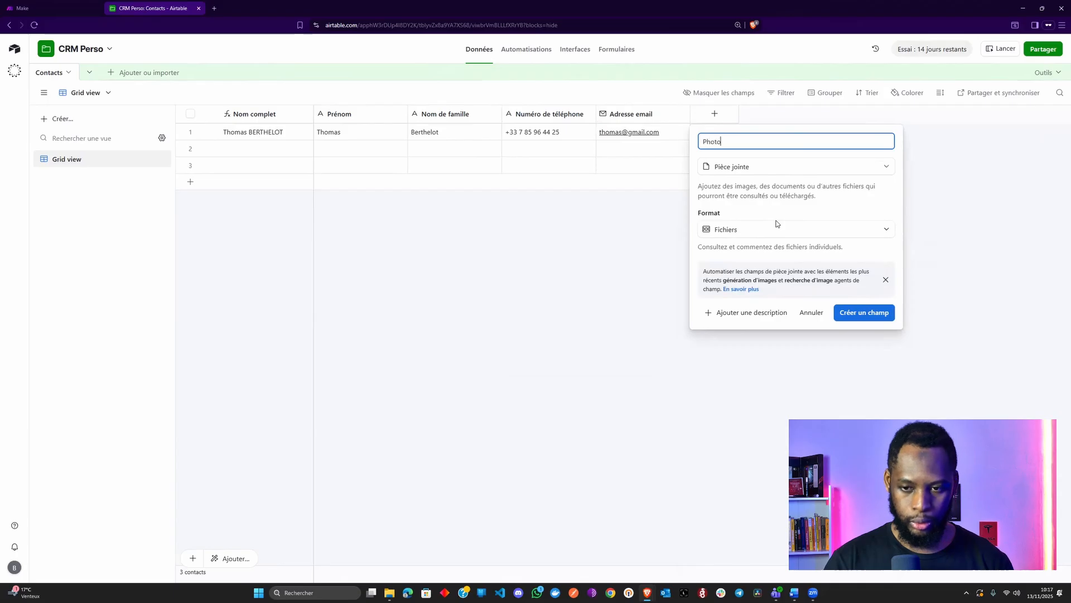
{"action": "type", "text": " de profil"}
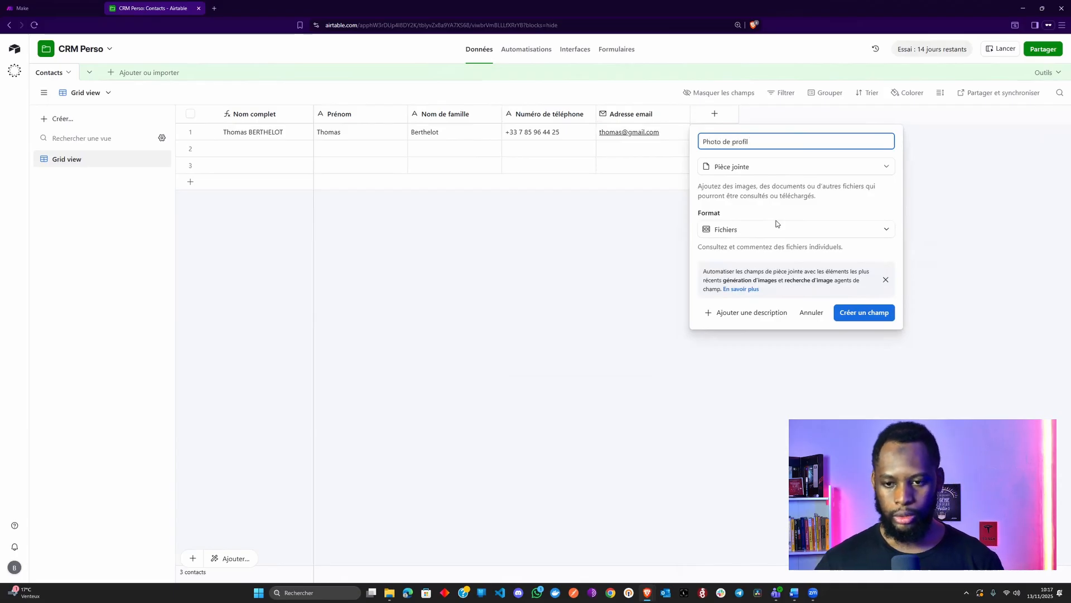
{"action": "double_click", "coordinate": [741, 142]}
{"action": "key", "text": "BackSpace"}
{"action": "key", "text": "BackSpace"}
{"action": "key", "text": "BackSpace"}
{"action": "type", "text": "u contact"}
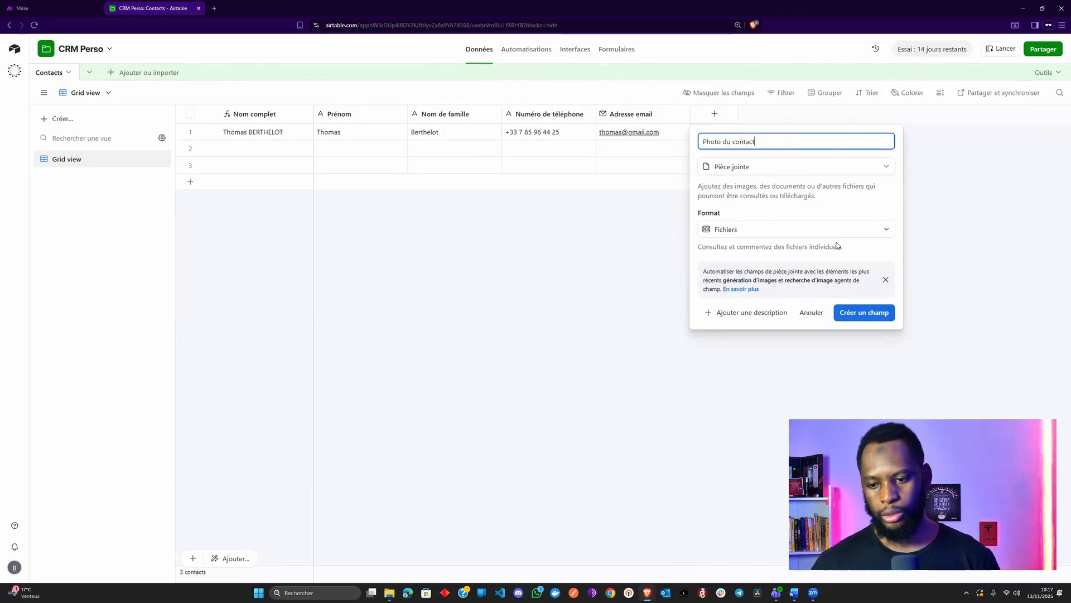
{"action": "left_click", "coordinate": [858, 316]}
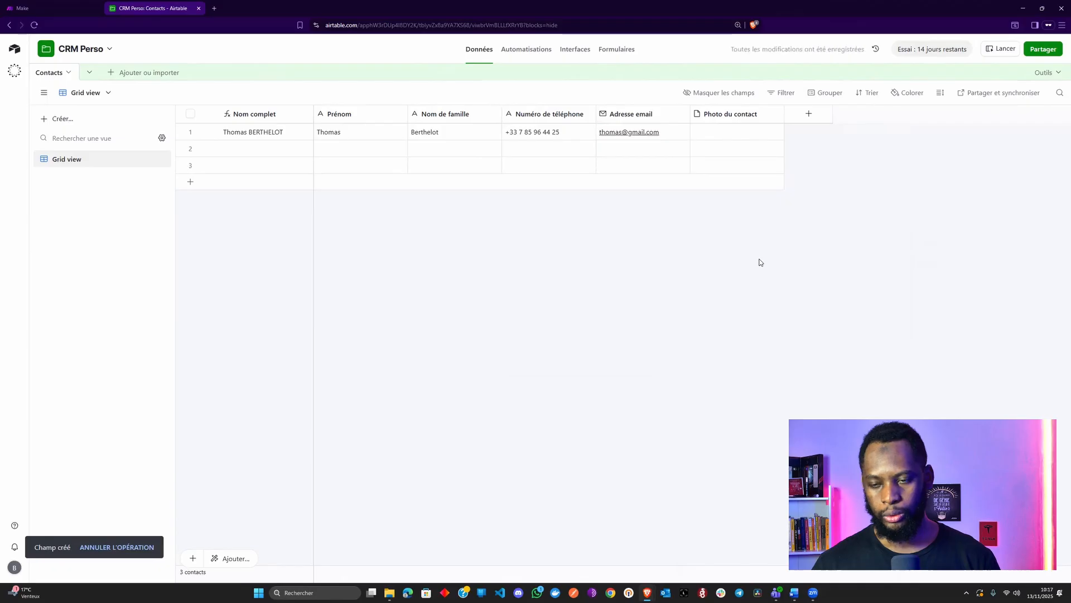
In a new private tab, search for a profile photo and copy a portrait's image address
{"action": "left_click", "coordinate": [215, 9]}
{"action": "type", "text": "photo "}
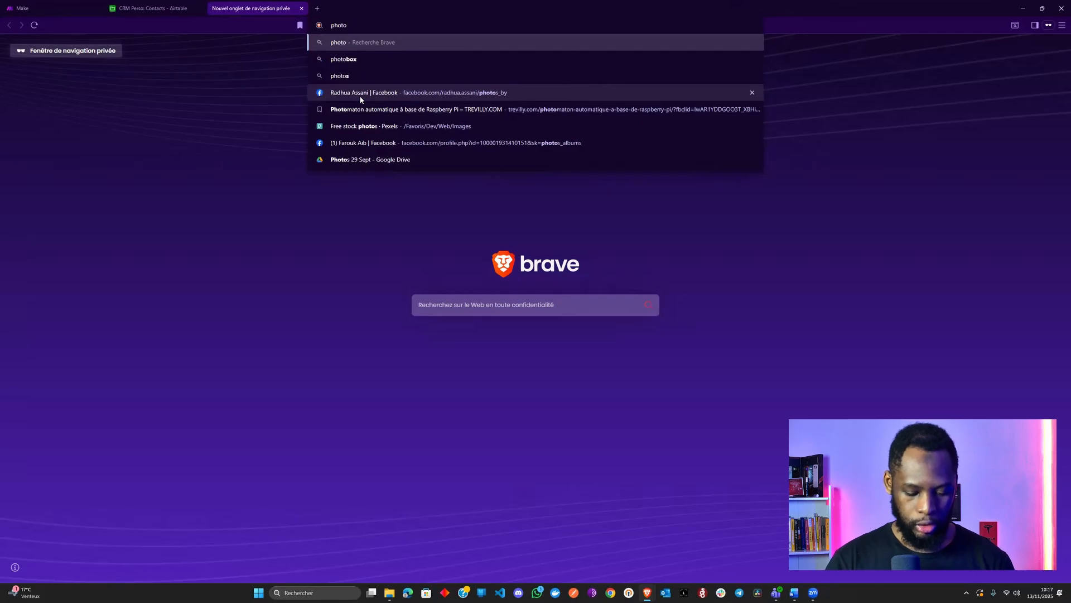
{"action": "type", "text": "thom"}
{"action": "key", "text": "Return"}
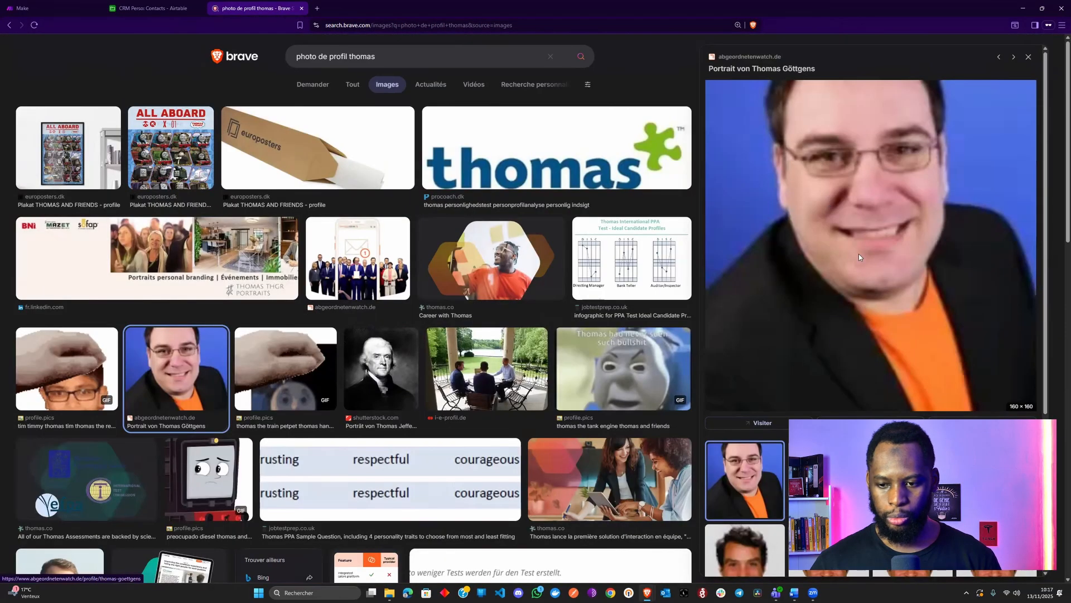
{"action": "right_click", "coordinate": [828, 199]}
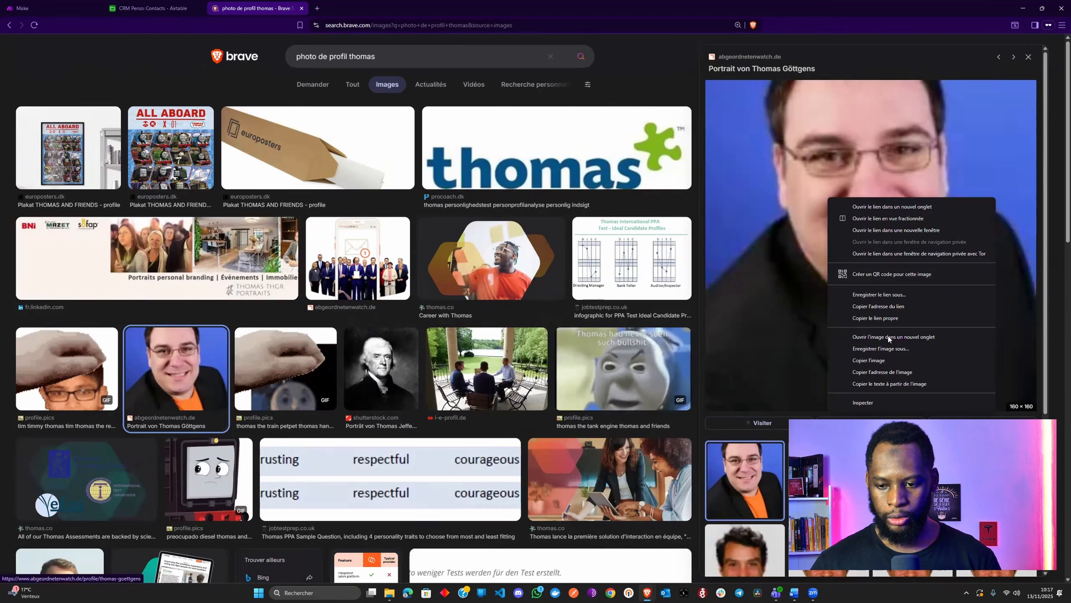
{"action": "left_click", "coordinate": [883, 373]}
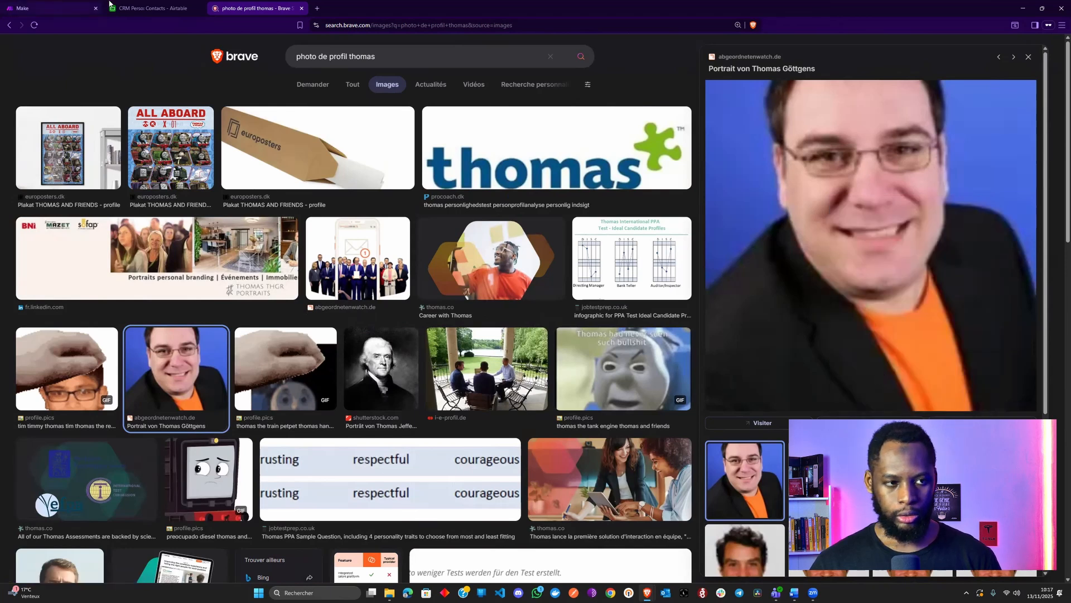
Attach the portrait from the copied image URL to row 1's Photo du contact cell
{"action": "left_click", "coordinate": [150, 8]}
{"action": "left_click", "coordinate": [694, 134]}
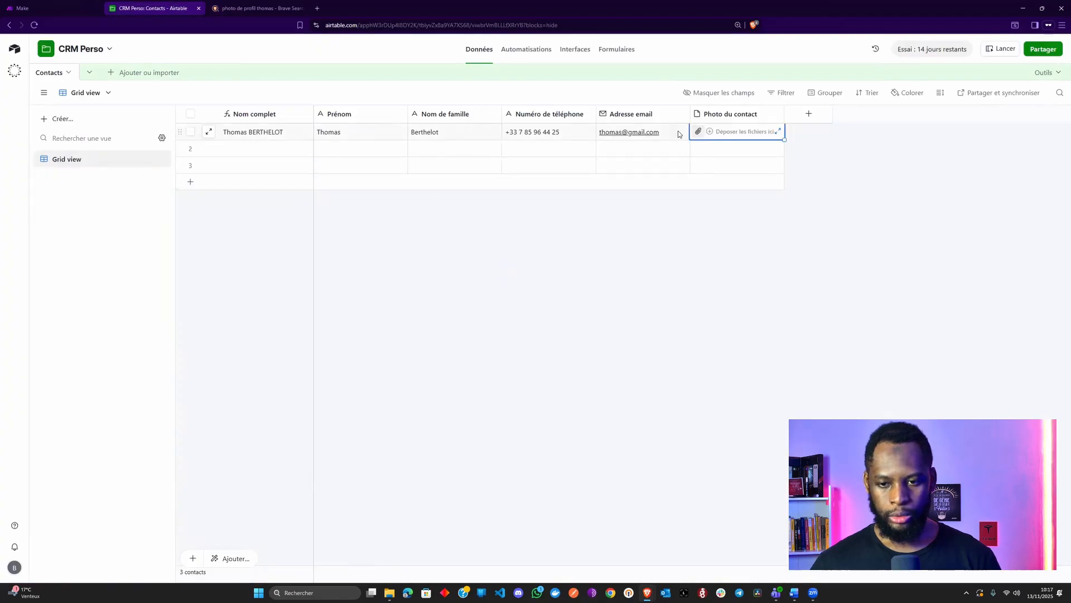
{"action": "left_click", "coordinate": [698, 132]}
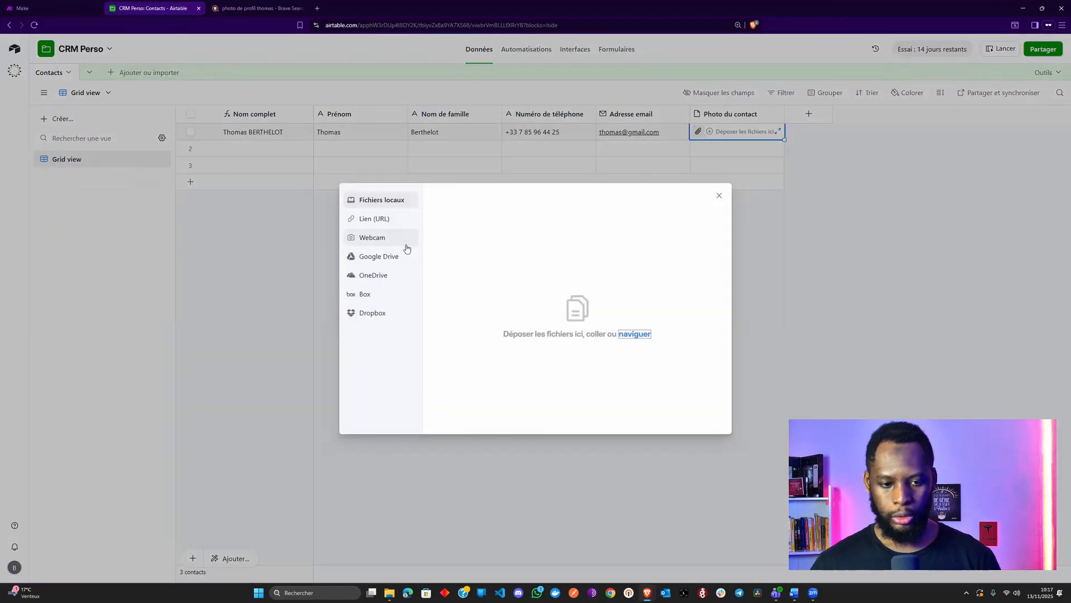
{"action": "left_click", "coordinate": [406, 221]}
{"action": "left_click", "coordinate": [513, 239]}
{"action": "key", "text": "ctrl+v"}
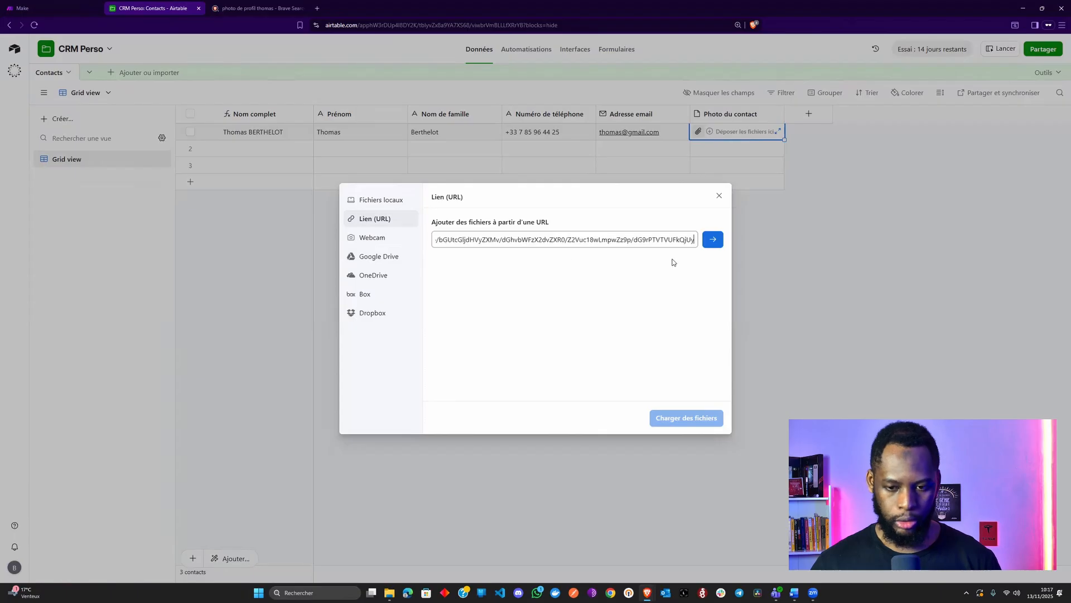
{"action": "left_click", "coordinate": [712, 239]}
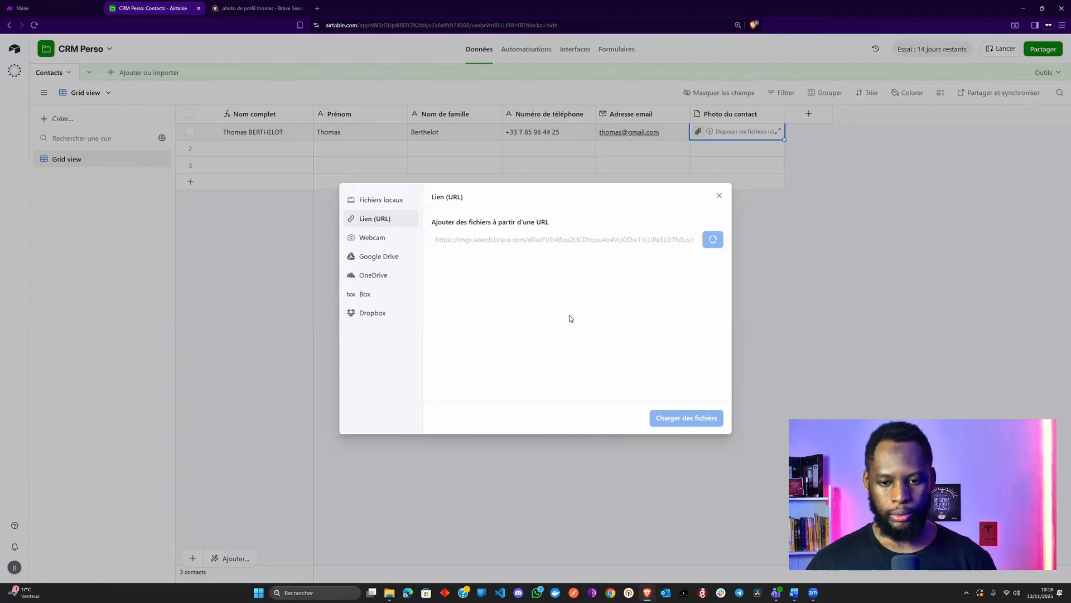
{"action": "left_click", "coordinate": [671, 419]}
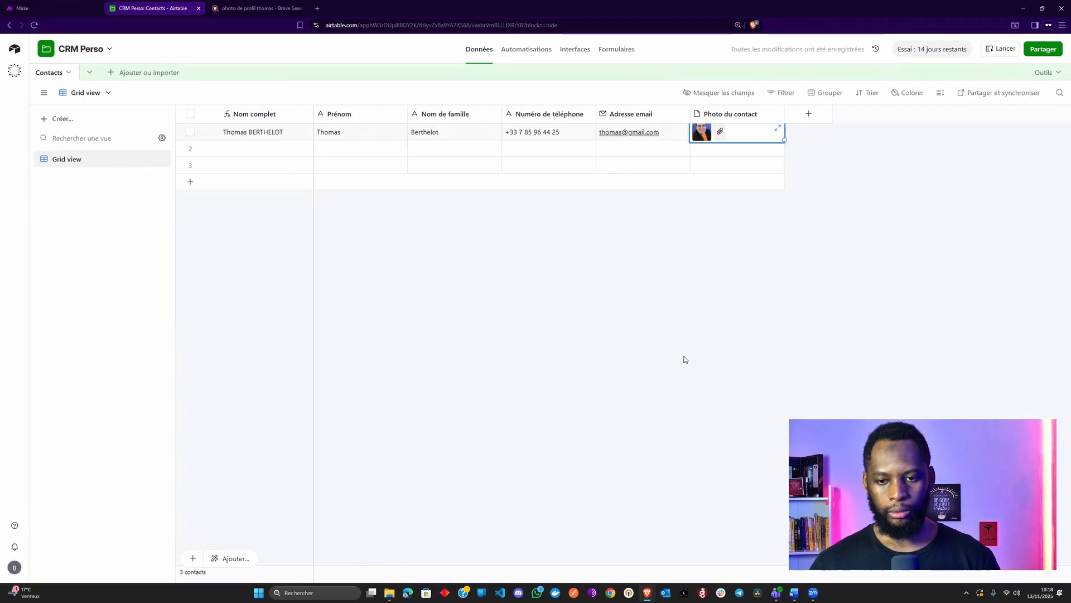
{"action": "left_click", "coordinate": [643, 282]}
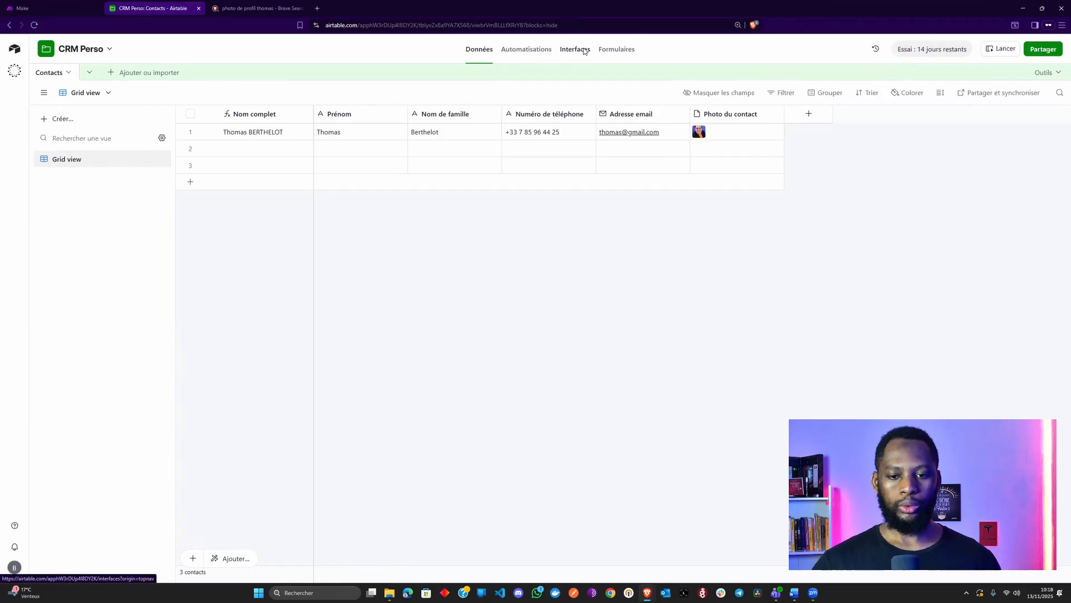
{"action": "left_click_drag", "start_coordinate": [760, 170], "coordinate": [239, 130]}
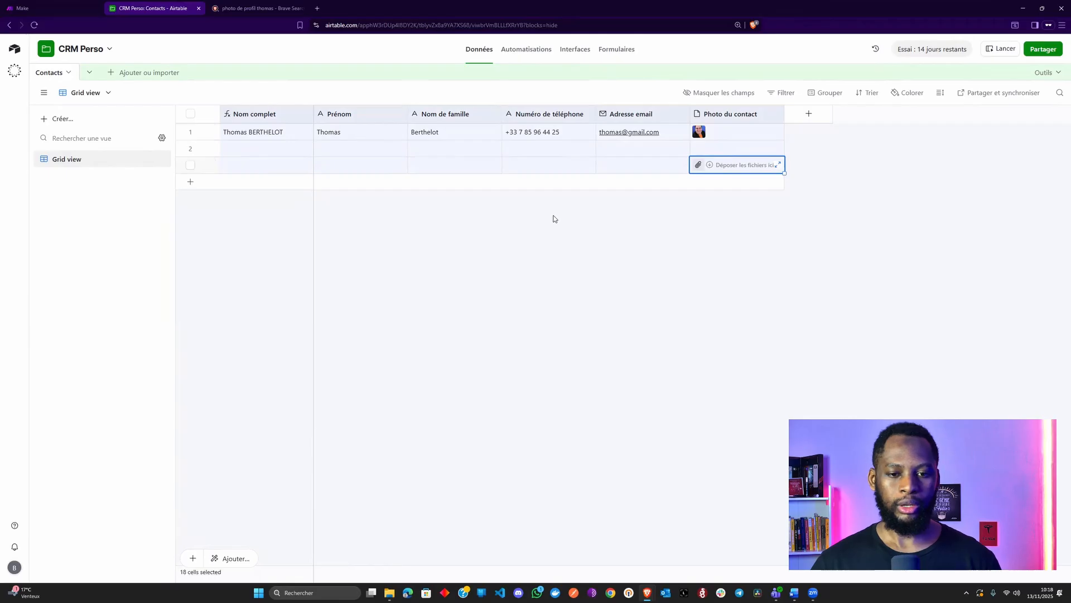
{"action": "left_click", "coordinate": [551, 237]}
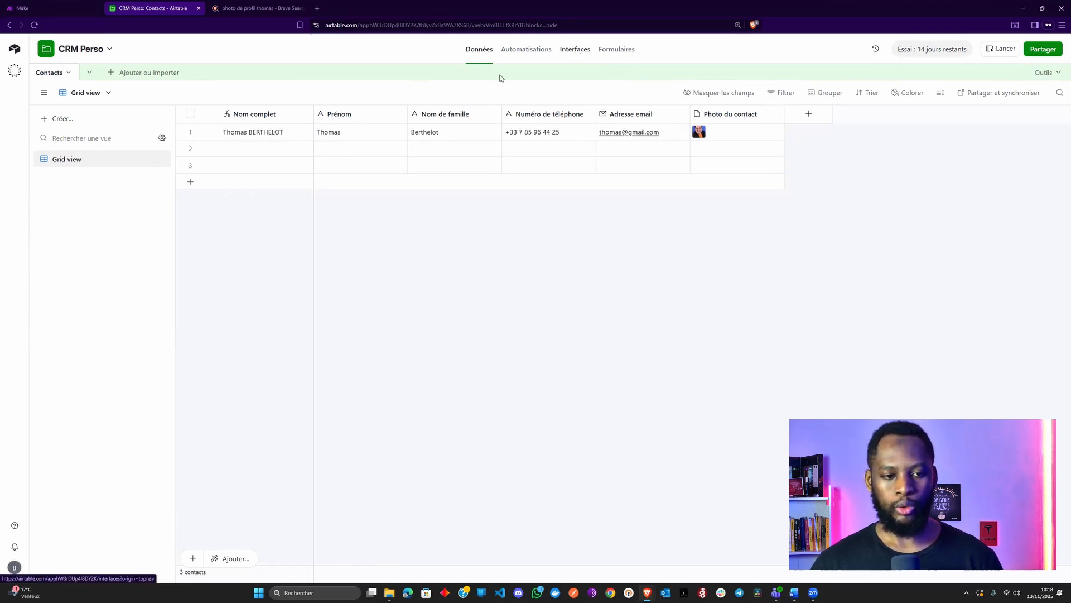
Enter the second contact's first name, last name, phone number and e-mail address
{"action": "left_click", "coordinate": [351, 148]}
{"action": "key", "text": "Tab"}
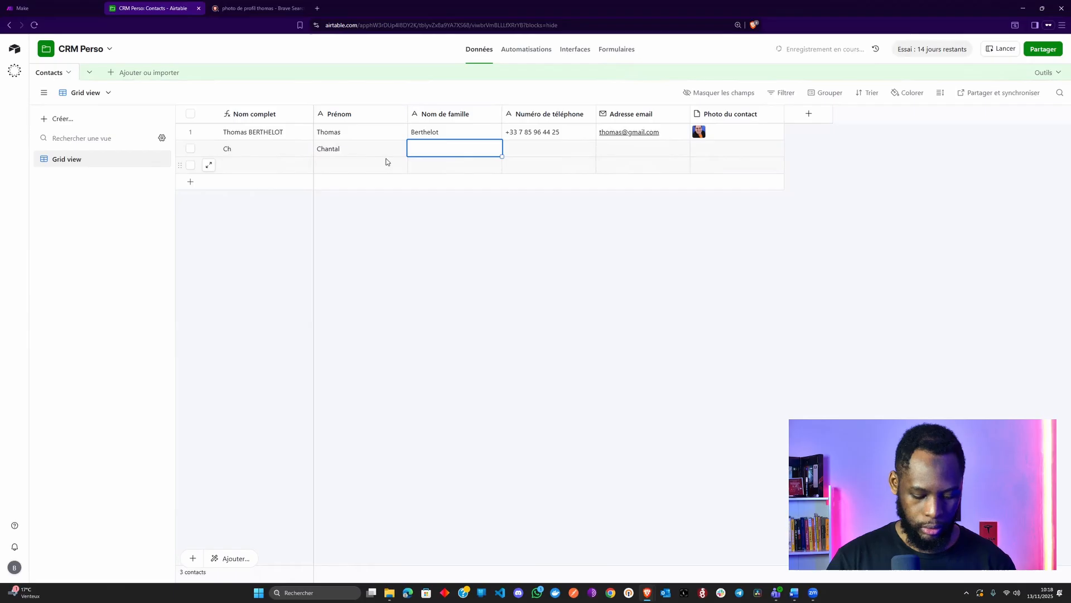
{"action": "key", "text": "Tab"}
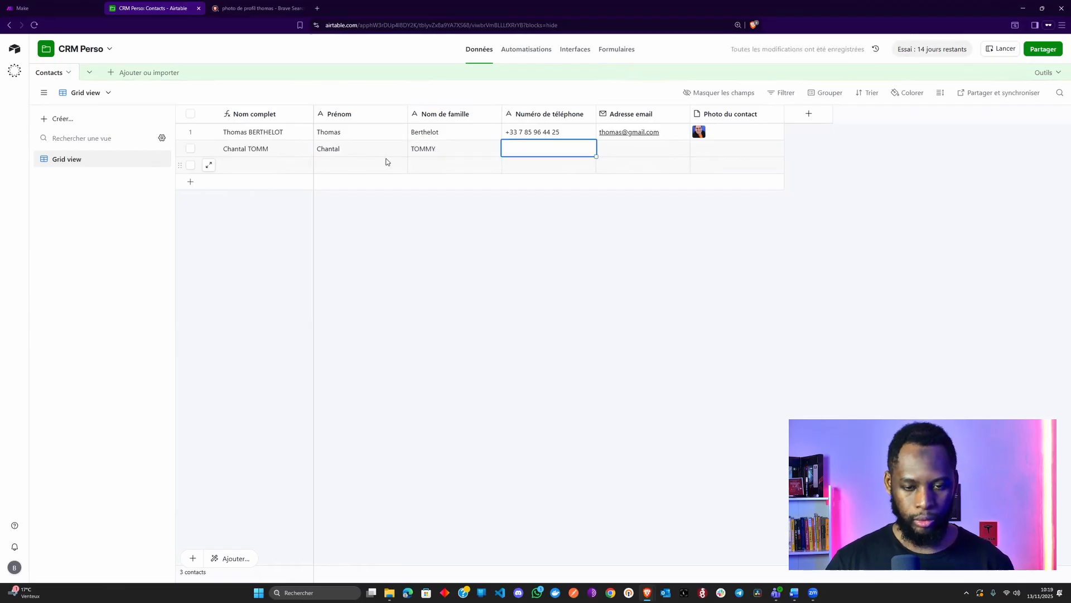
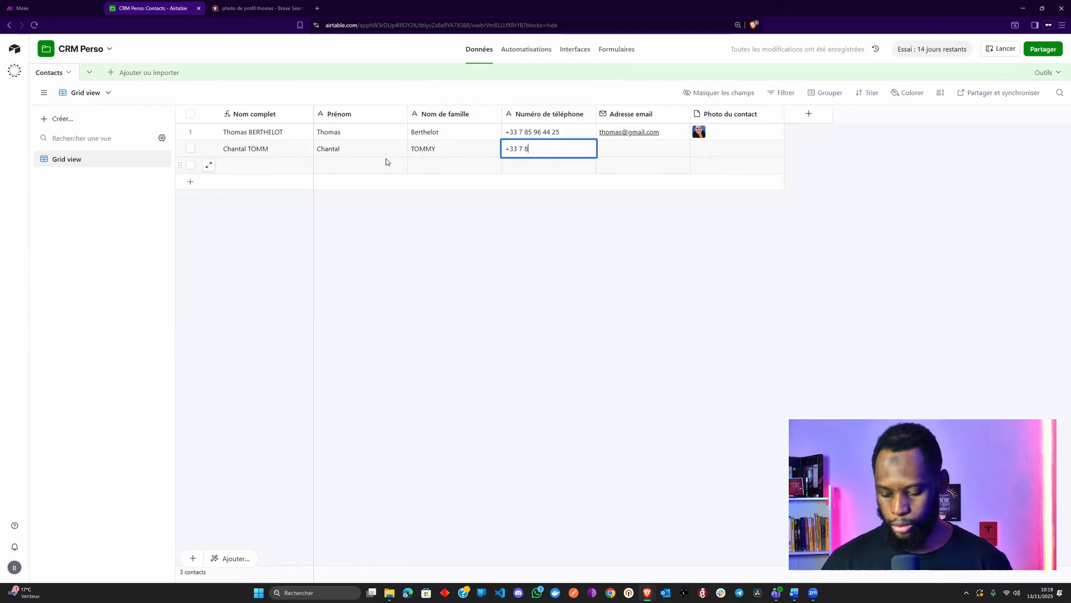
{"action": "key", "text": "Tab"}
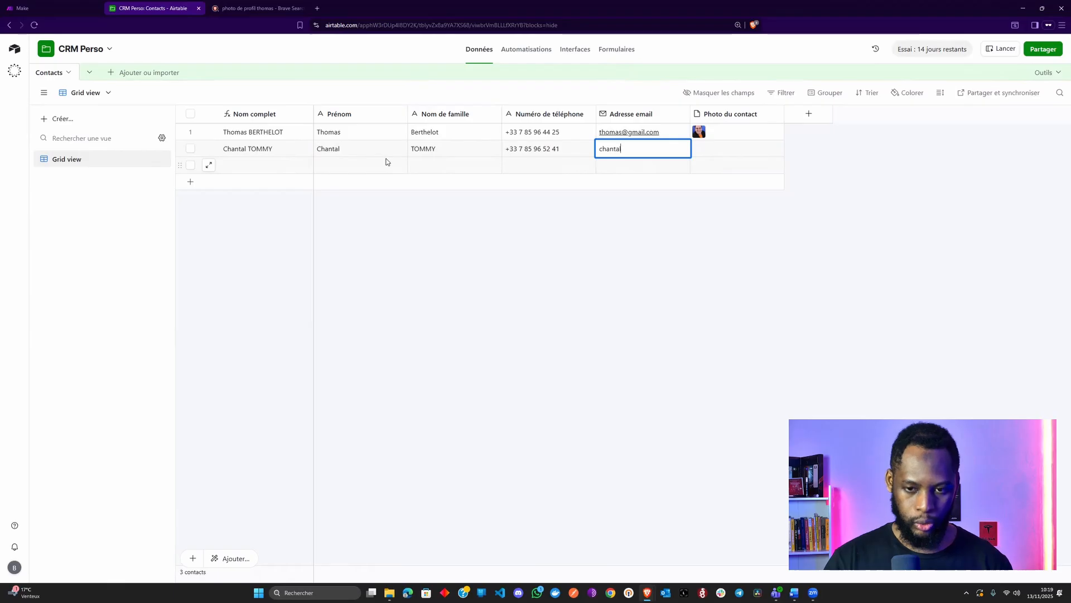
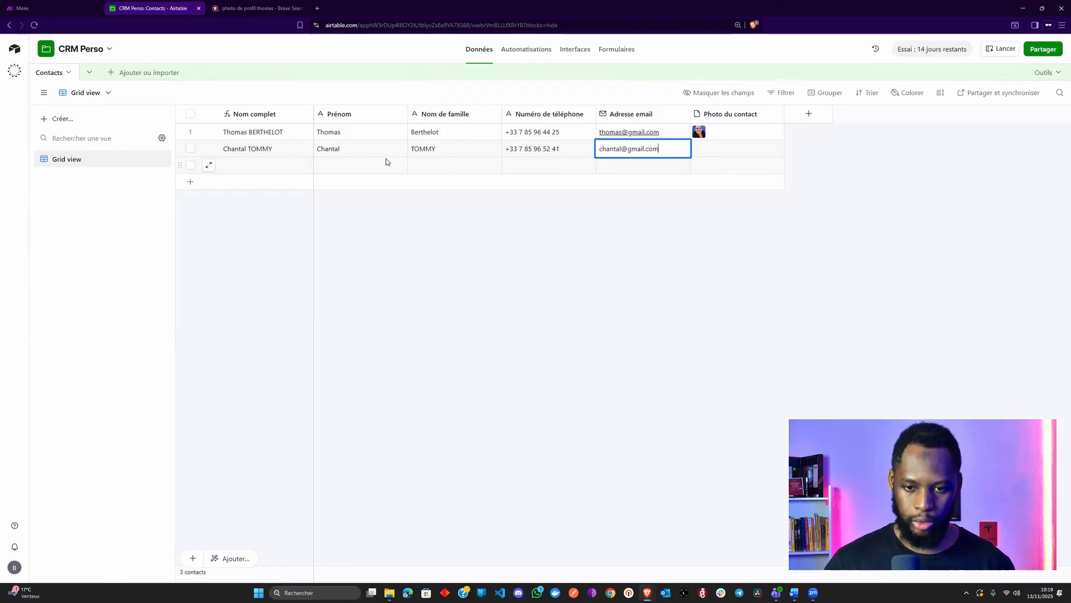
{"action": "key", "text": "Tab"}
Enter the third contact's first name, last name, phone number and e-mail address
{"action": "left_click", "coordinate": [375, 164]}
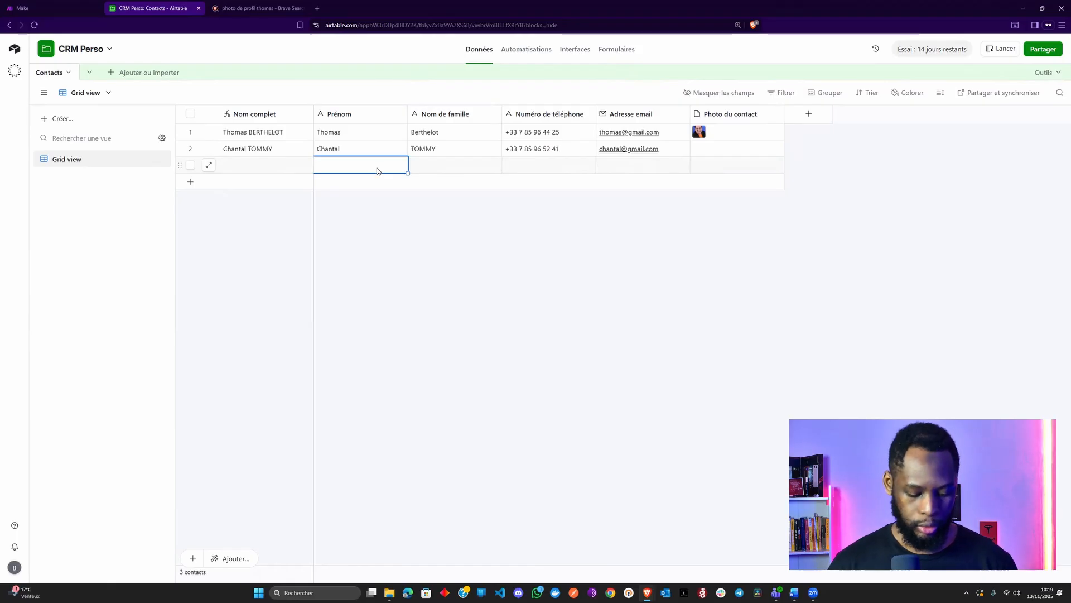
{"action": "key", "text": "Tab"}
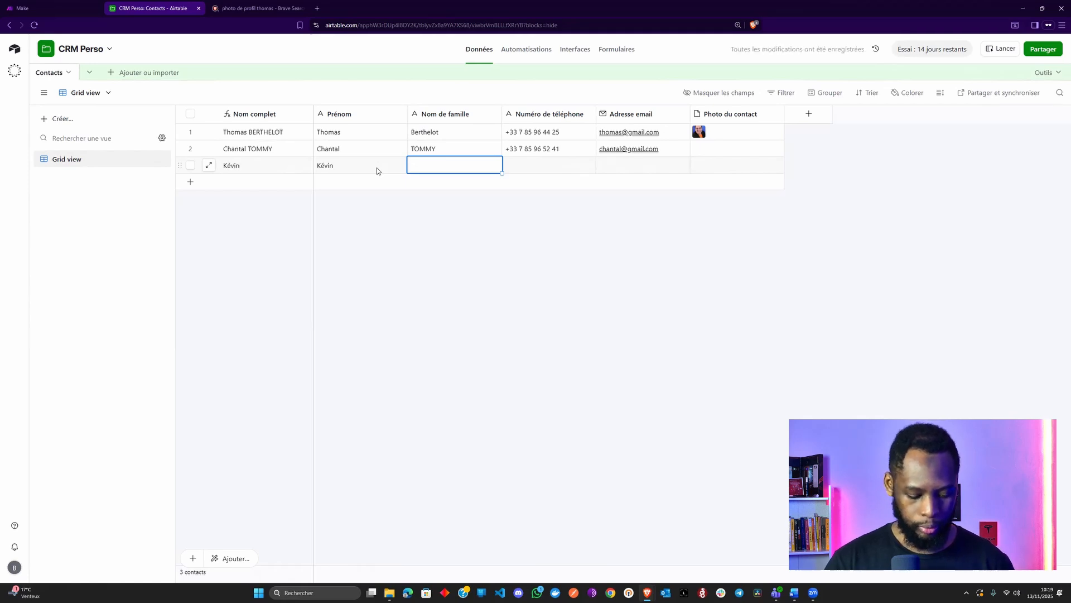
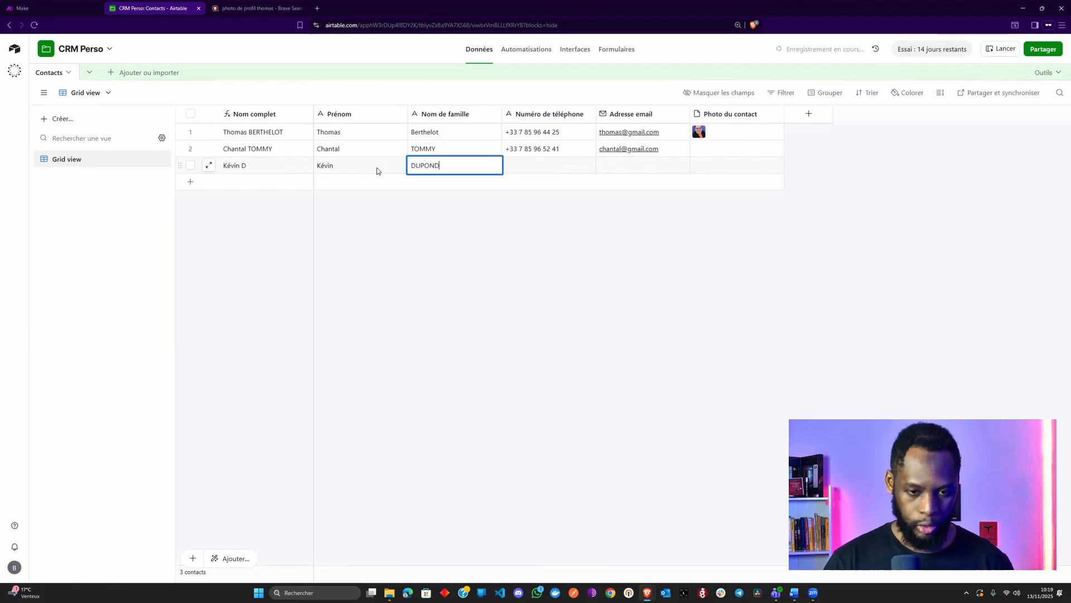
{"action": "key", "text": "Tab"}
{"action": "key", "text": "Tab"}
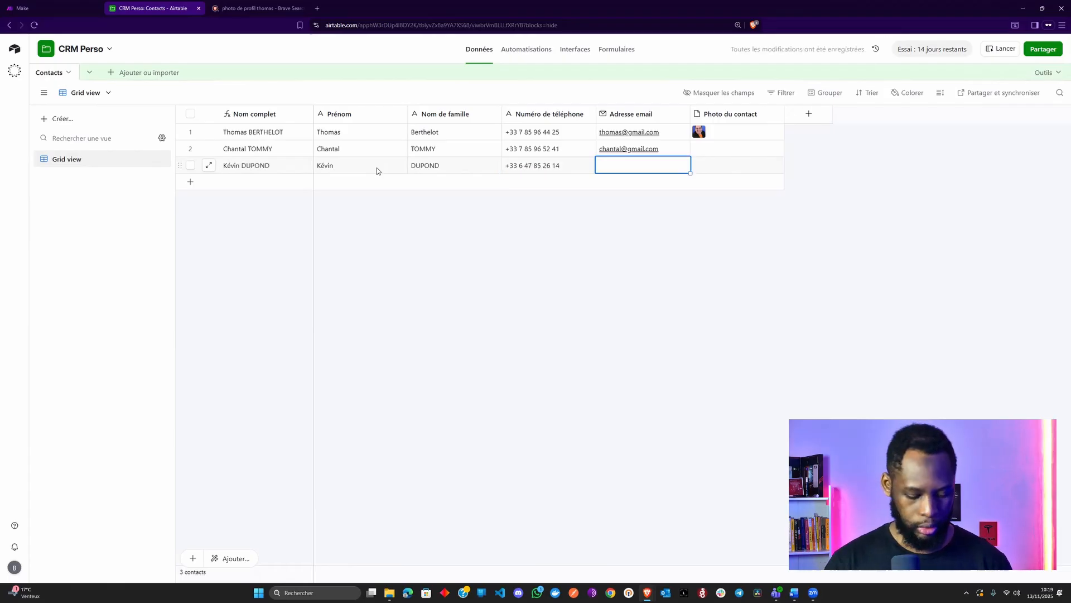
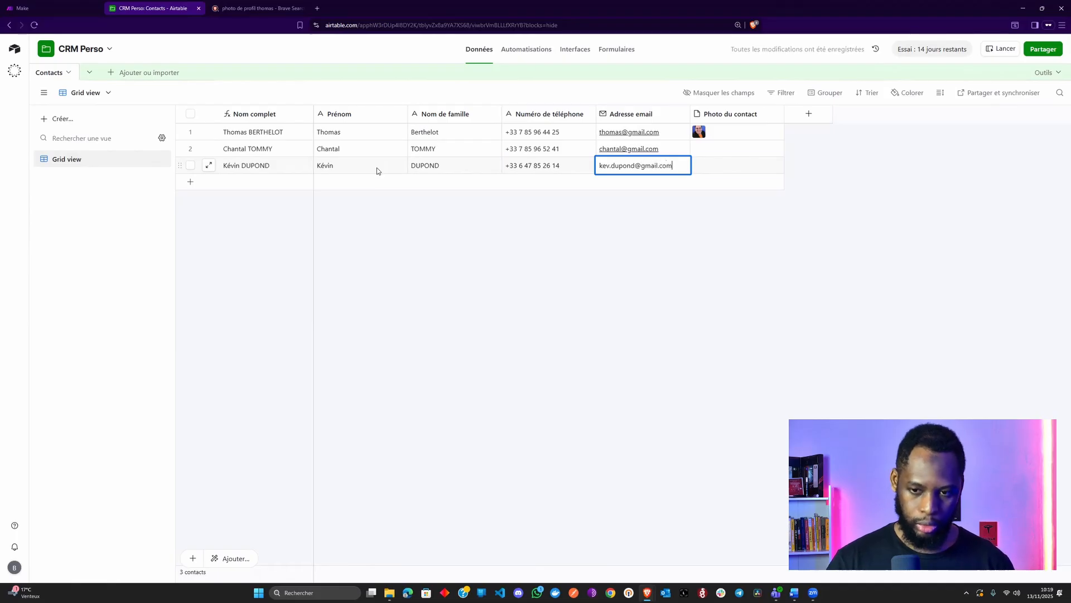
{"action": "key", "text": "Tab"}
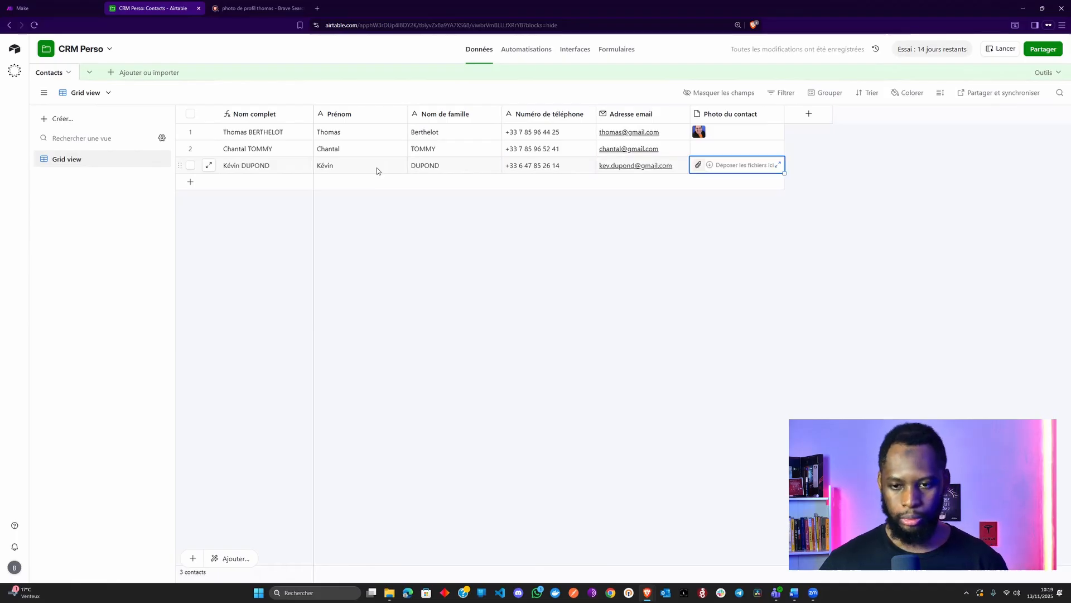
Copy a profile photo's address and load it as a Lien (URL) upload in the second contact's photo cell
{"action": "left_click", "coordinate": [252, 5]}
{"action": "scroll", "coordinate": [391, 273], "scroll_direction": "down", "scroll_amount": 7}
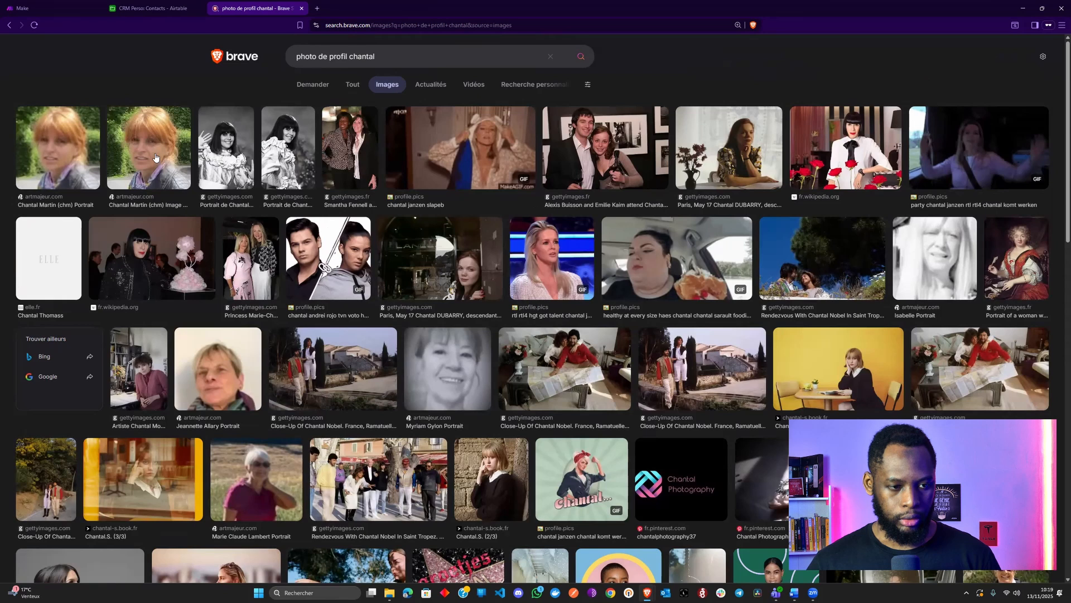
{"action": "right_click", "coordinate": [157, 153]}
{"action": "left_click", "coordinate": [213, 200]}
{"action": "left_click", "coordinate": [148, 6]}
{"action": "left_click", "coordinate": [703, 148]}
{"action": "left_click", "coordinate": [698, 149]}
{"action": "left_click", "coordinate": [375, 218]}
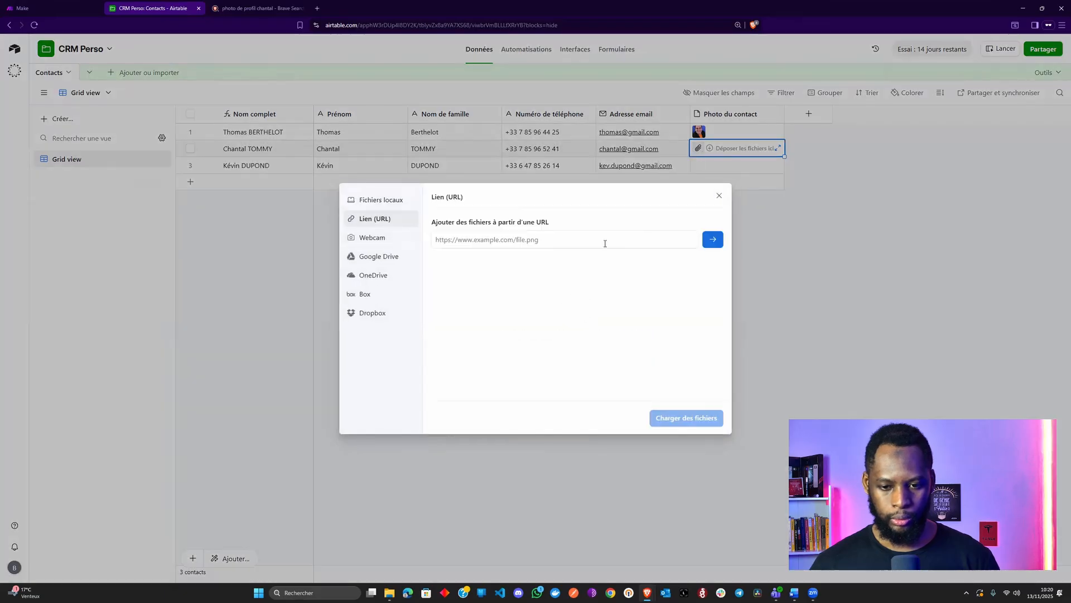
{"action": "left_click", "coordinate": [604, 244]}
{"action": "key", "text": "ctrl+v"}
{"action": "key", "text": "Return"}
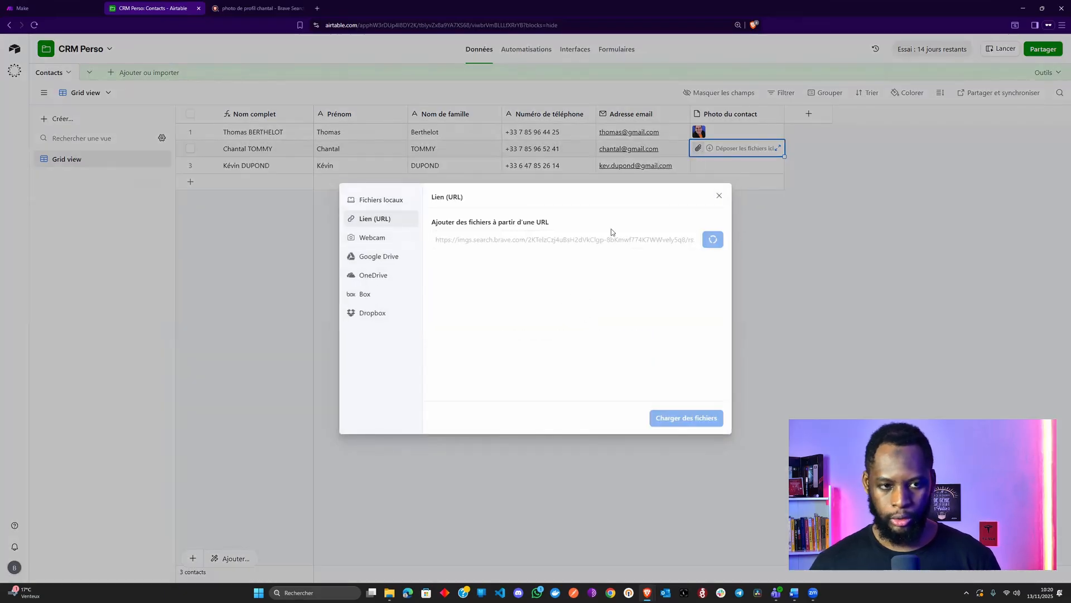
Search profile photos for the third contact's first name and copy a preview photo's link
{"action": "left_click", "coordinate": [245, 8]}
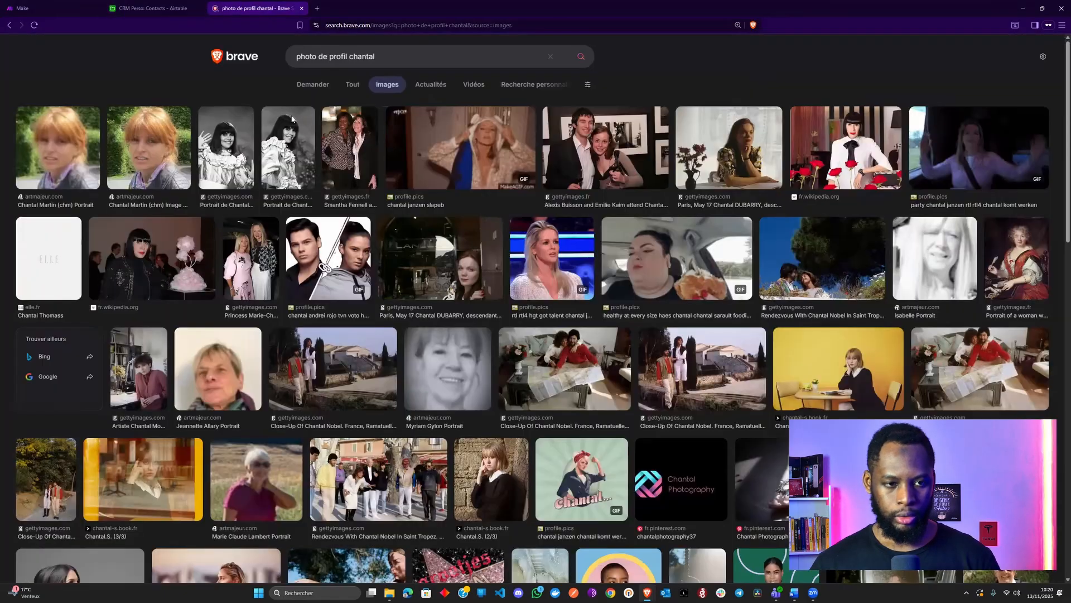
{"action": "double_click", "coordinate": [359, 56]}
{"action": "type", "text": "k"}
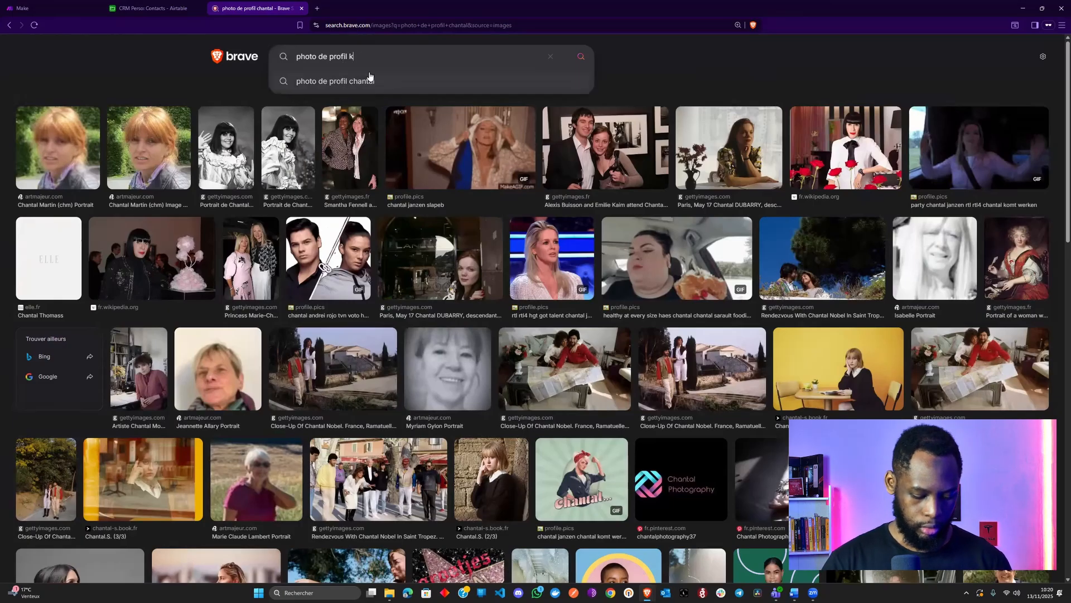
{"action": "type", "text": "évin"}
{"action": "key", "text": "Return"}
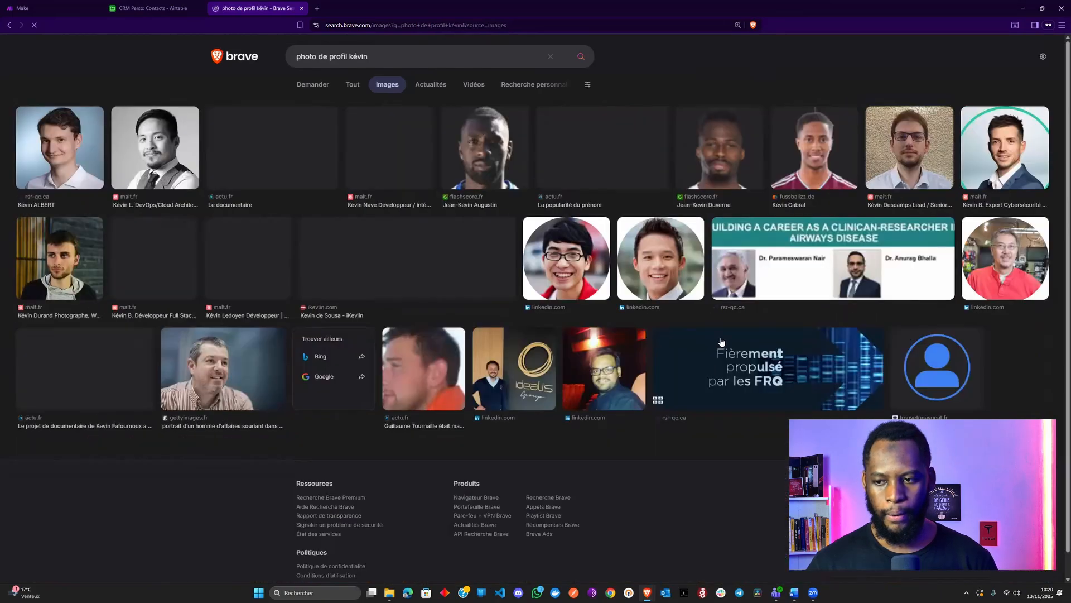
{"action": "left_click", "coordinate": [992, 160]}
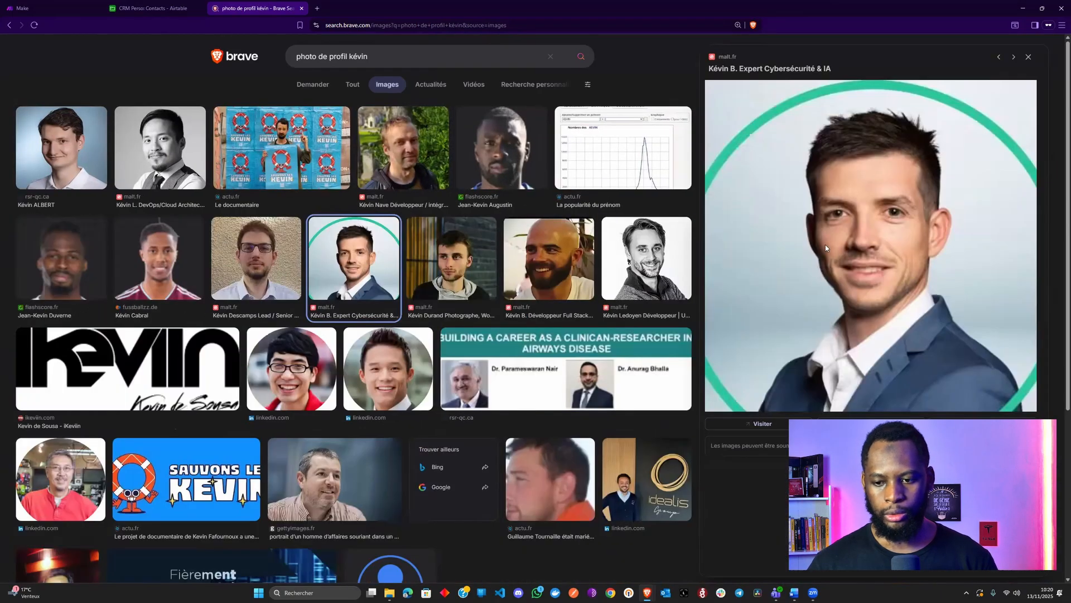
{"action": "right_click", "coordinate": [815, 186]}
{"action": "left_click", "coordinate": [865, 293]}
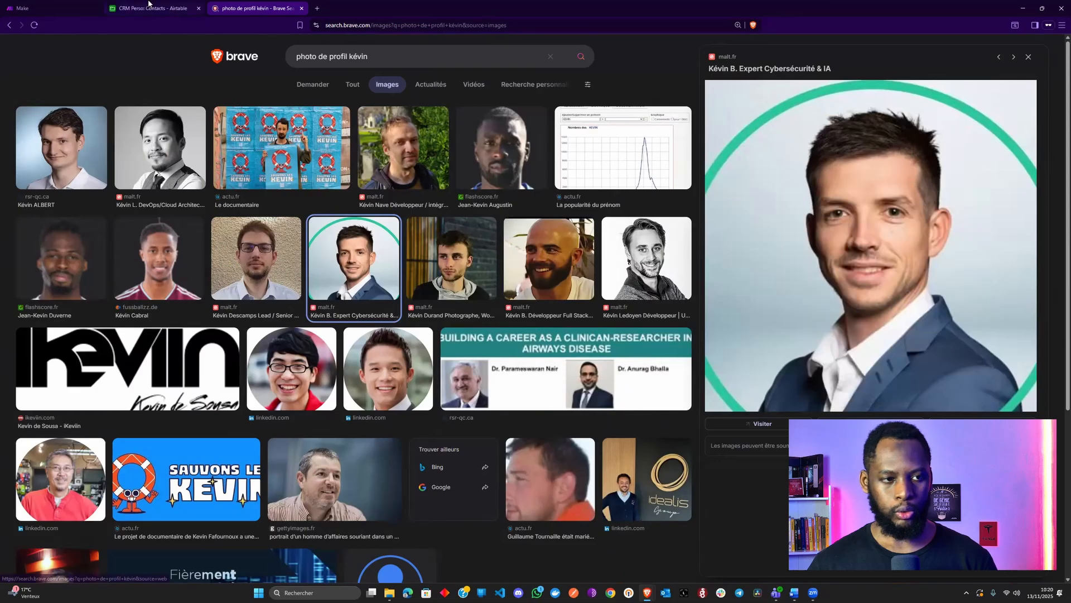
{"action": "left_click", "coordinate": [151, 8]}
Upload the second contact's photo and try the copied link in the third contact's photo cell
{"action": "left_click", "coordinate": [663, 423]}
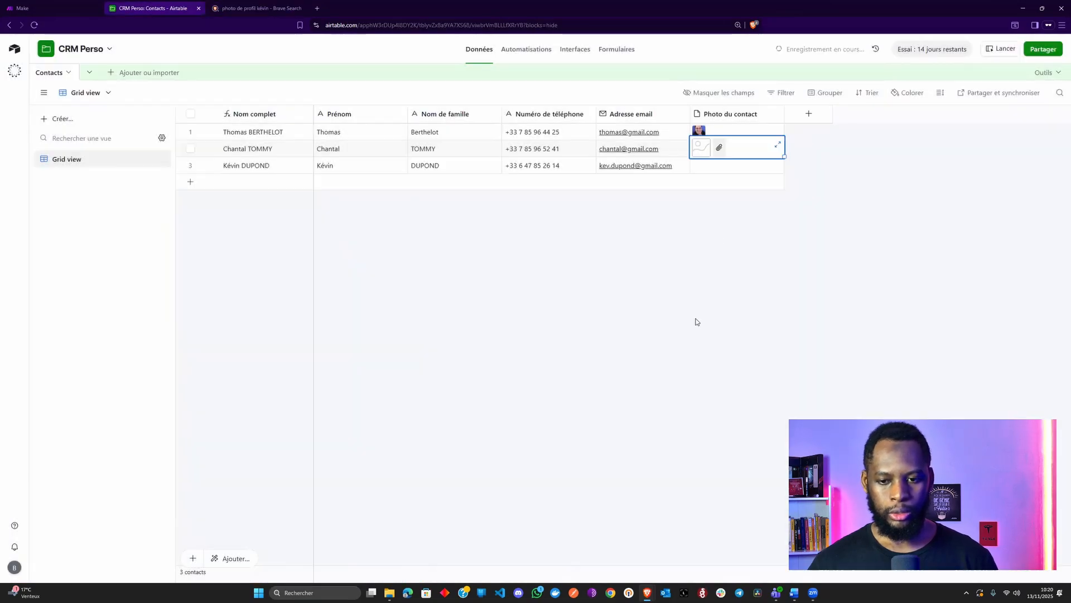
{"action": "left_click", "coordinate": [725, 165]}
{"action": "left_click", "coordinate": [698, 165]}
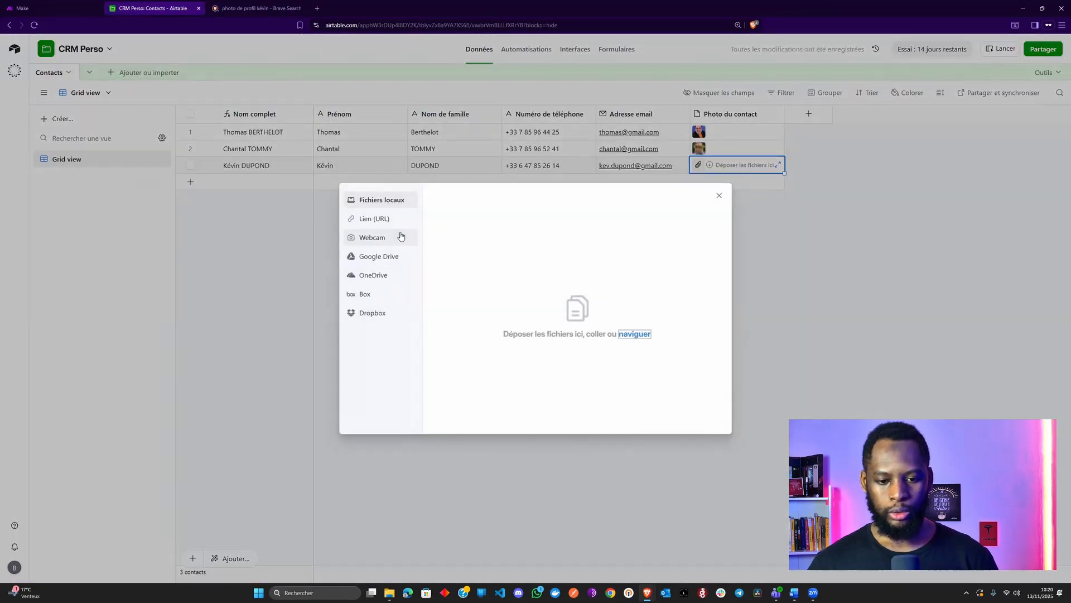
{"action": "left_click", "coordinate": [375, 218]}
{"action": "left_click", "coordinate": [713, 240]}
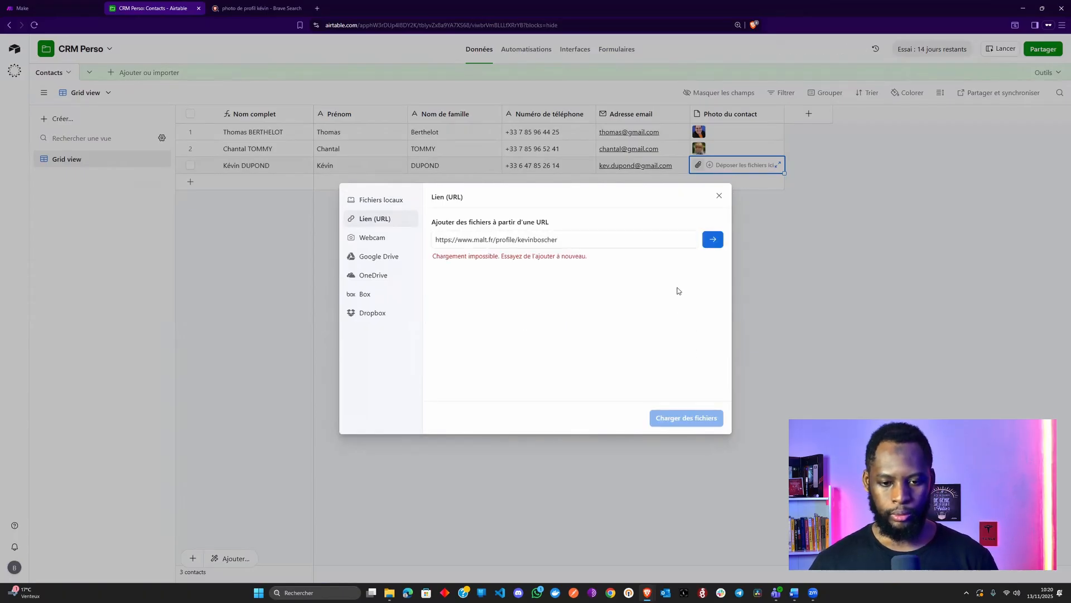
Replace the failing link with the photo's direct image address and attach the portrait to the third contact
{"action": "left_click", "coordinate": [269, 7]}
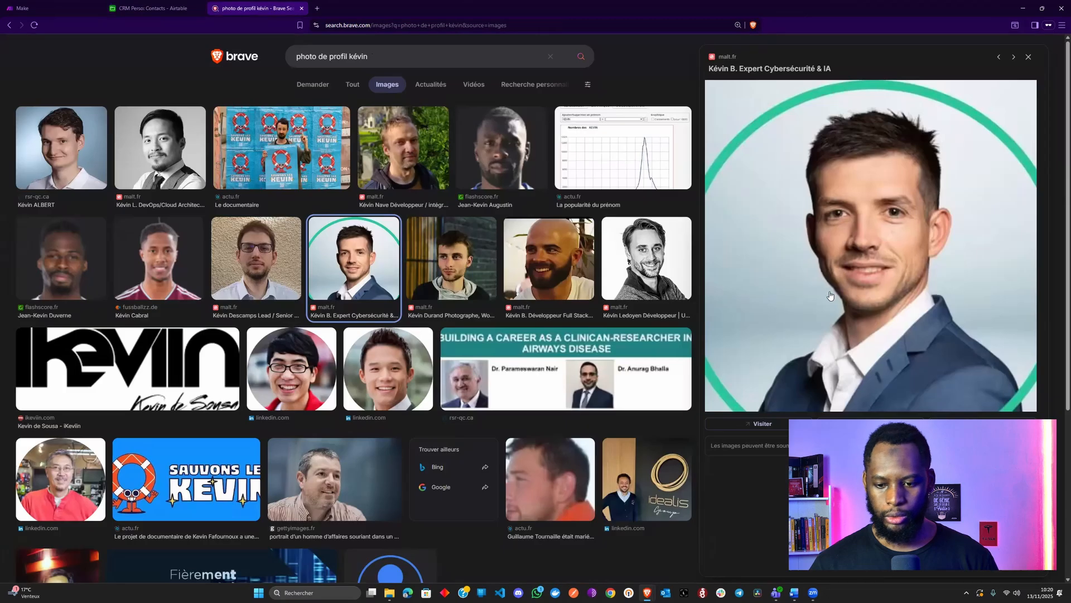
{"action": "right_click", "coordinate": [830, 290]}
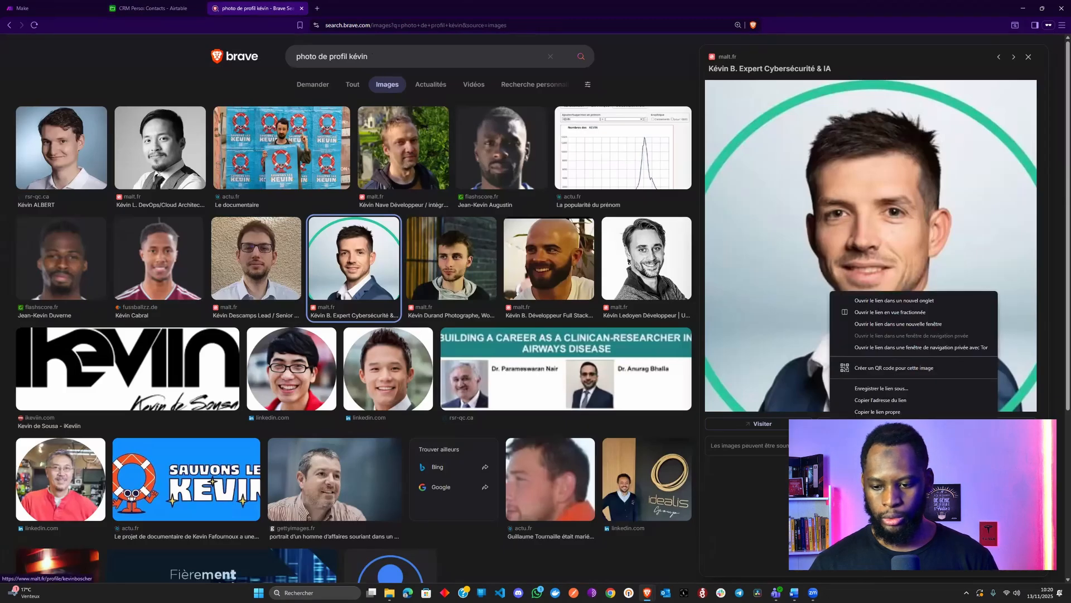
{"action": "left_click", "coordinate": [885, 467]}
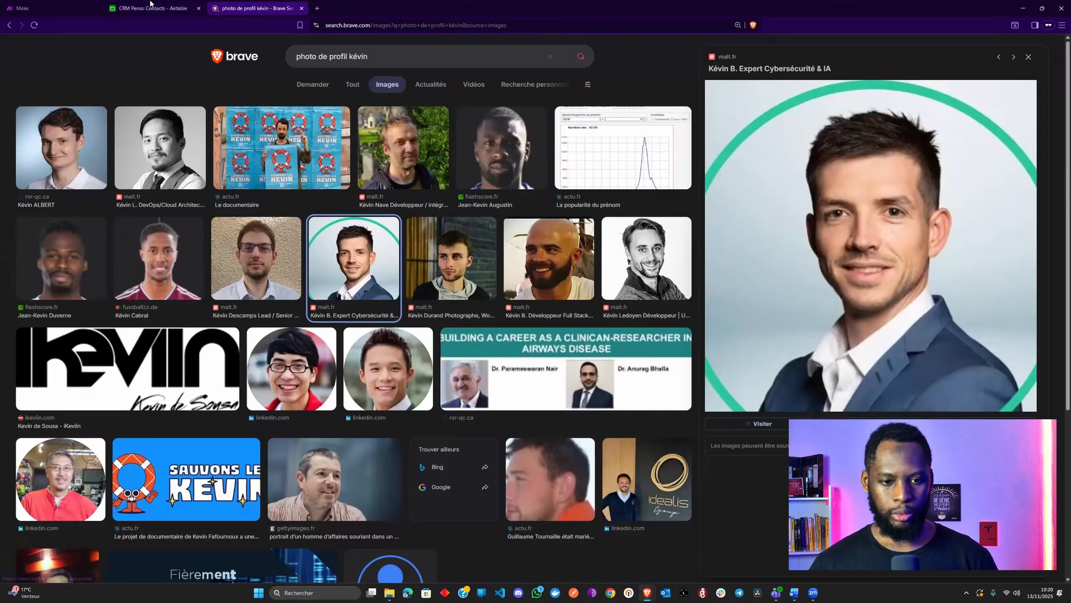
{"action": "left_click", "coordinate": [186, 9]}
{"action": "left_click", "coordinate": [601, 246]}
{"action": "key", "text": "ctrl+a"}
{"action": "key", "text": "ctrl+v"}
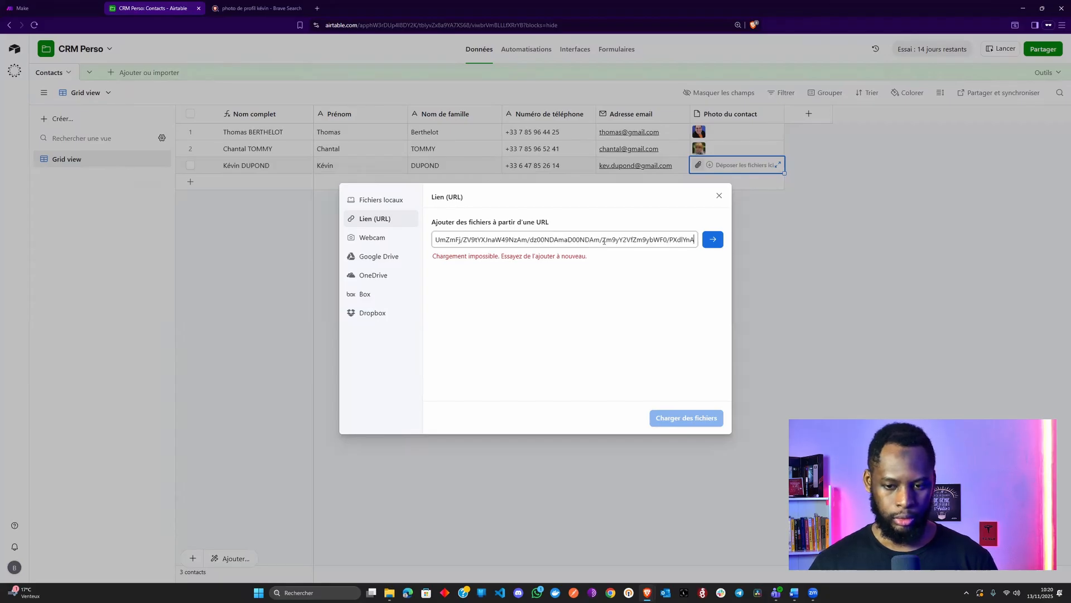
{"action": "left_click", "coordinate": [709, 240]}
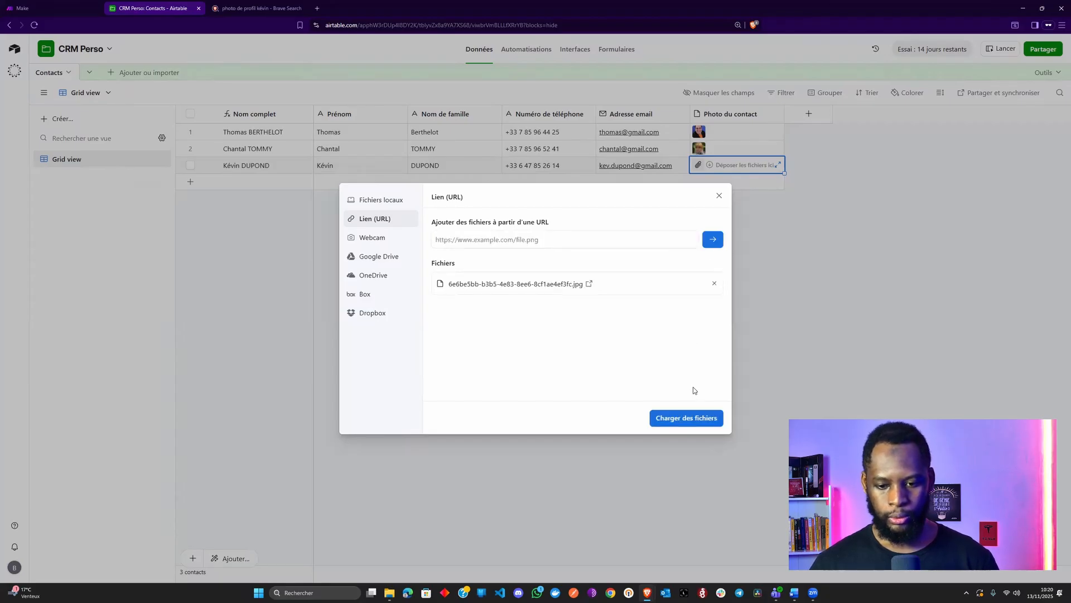
{"action": "left_click", "coordinate": [690, 418]}
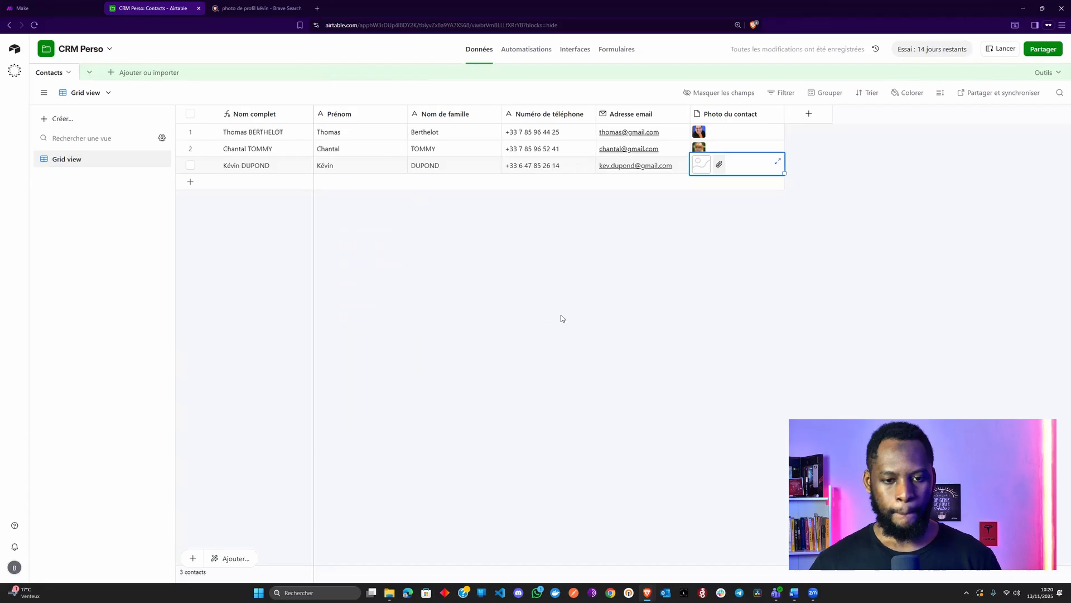
{"action": "left_click", "coordinate": [620, 229]}
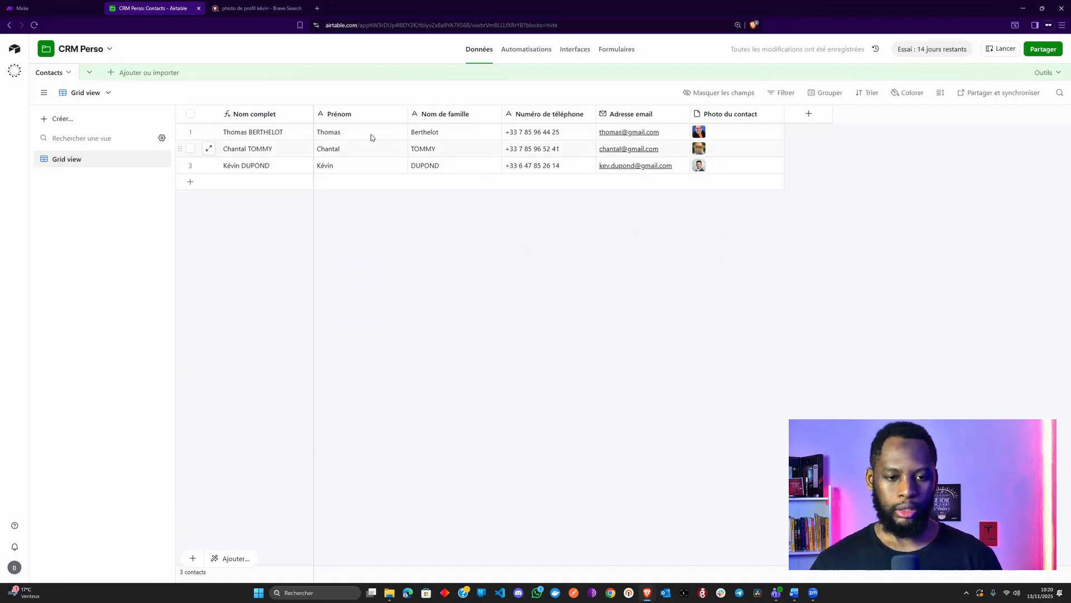
Start a new interface from scratch, naming it CRM with the folder icon
{"action": "left_click", "coordinate": [573, 54]}
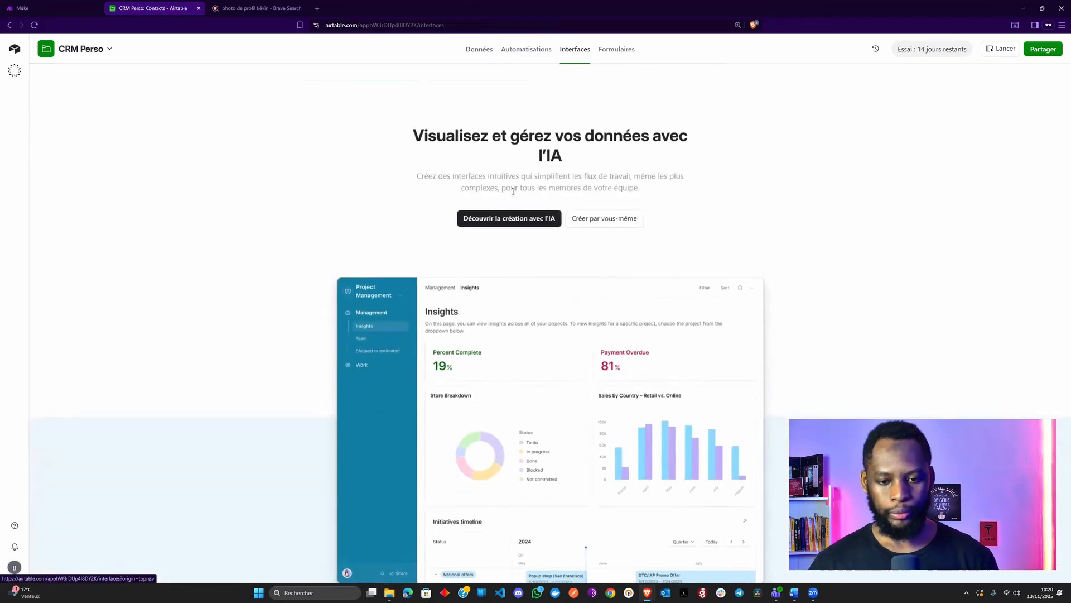
{"action": "left_click", "coordinate": [607, 221]}
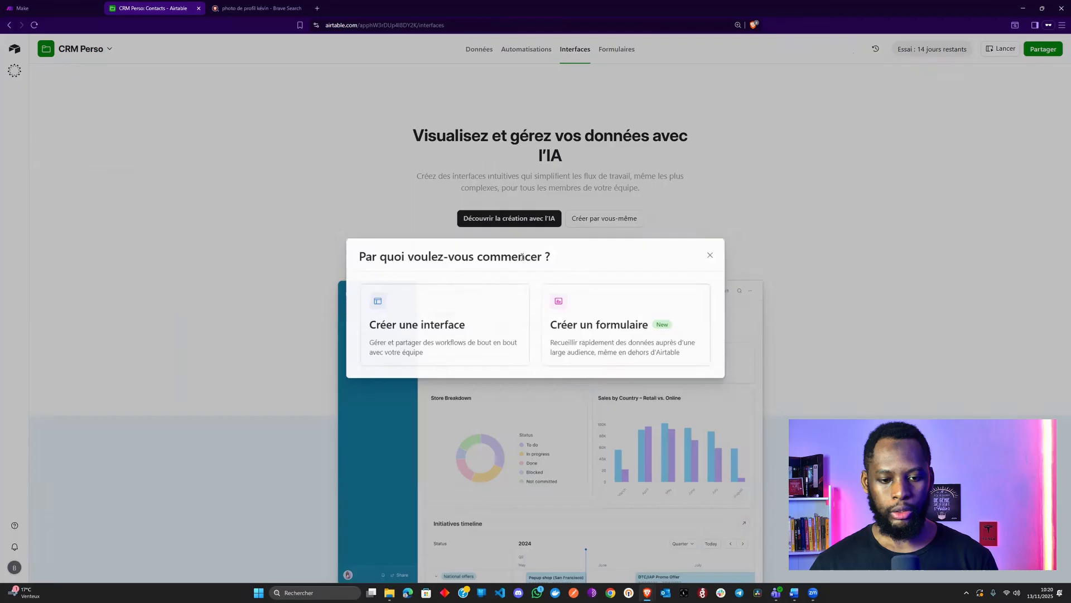
{"action": "left_click", "coordinate": [470, 320]}
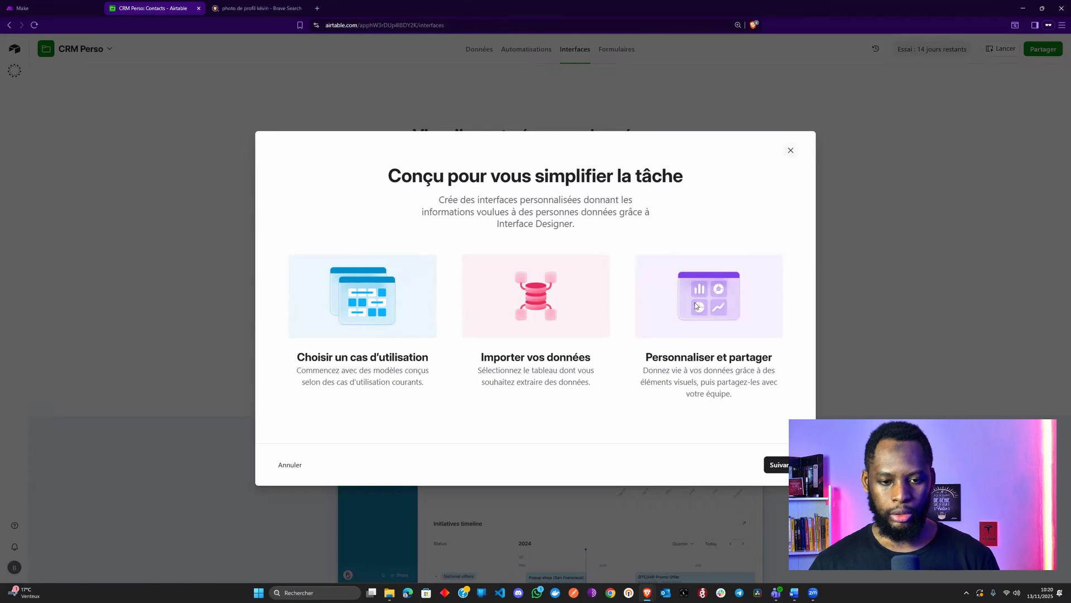
{"action": "left_click", "coordinate": [783, 466]}
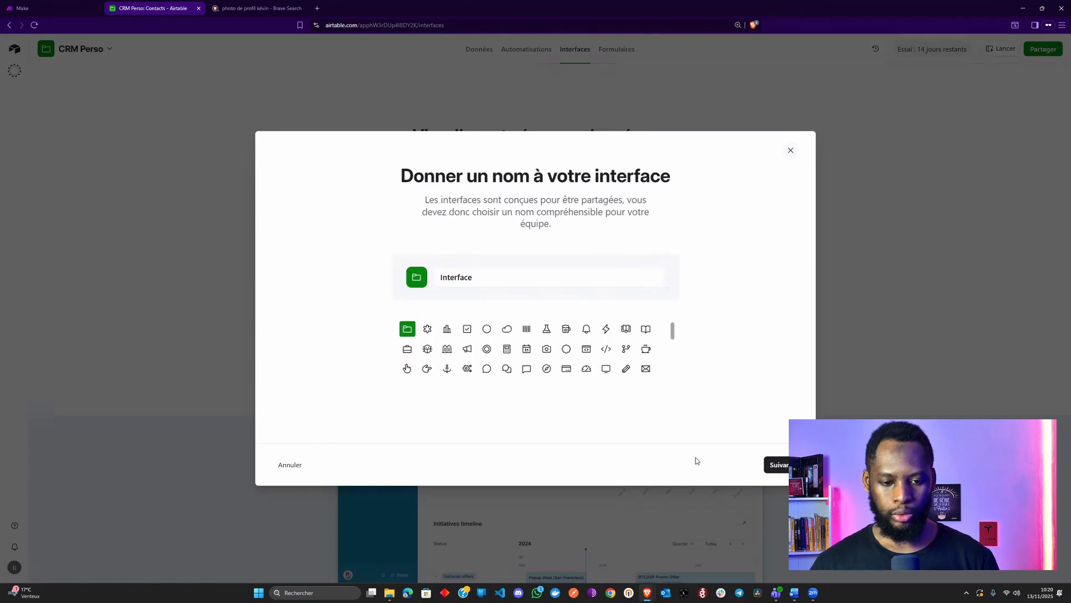
{"action": "double_click", "coordinate": [459, 280]}
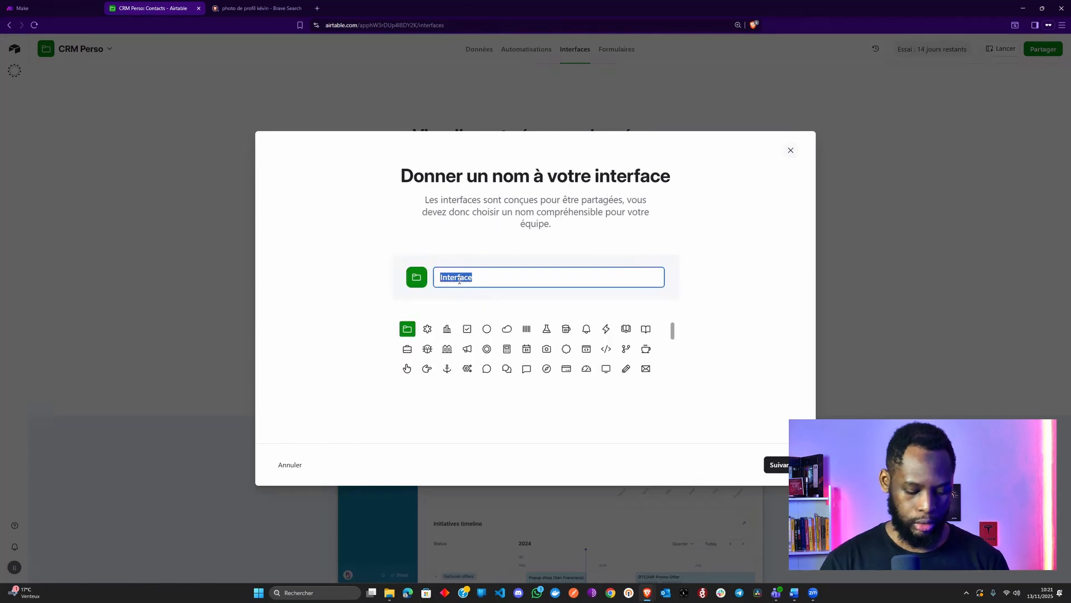
{"action": "type", "text": "Ges"}
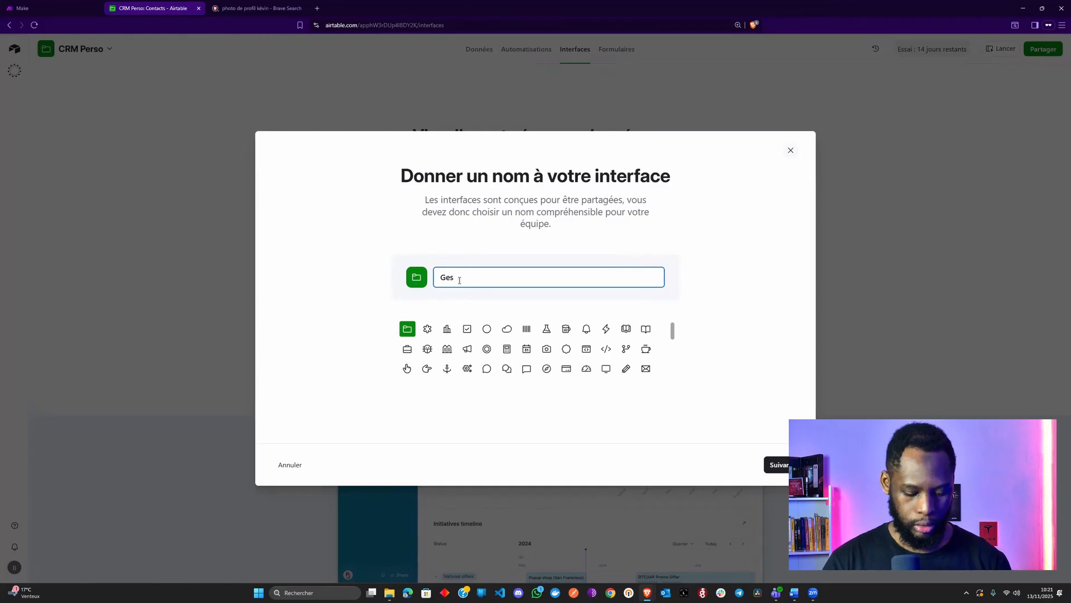
{"action": "type", "text": "tion des contacts"}
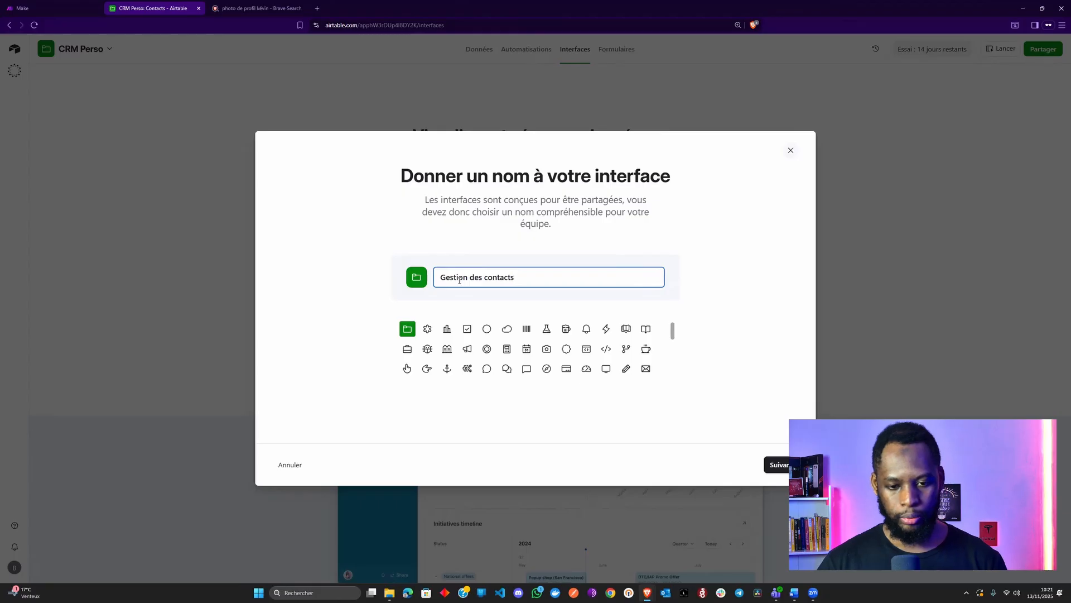
{"action": "key", "text": "ctrl+shift+Left"}
{"action": "key", "text": "ctrl+shift+Left"}
{"action": "key", "text": "ctrl+shift+Left"}
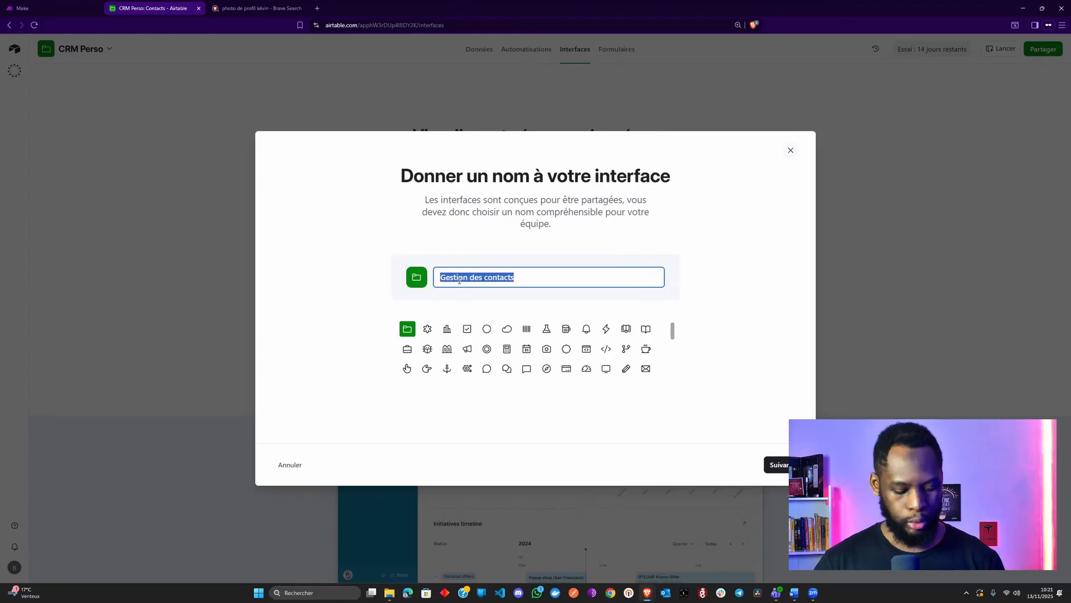
{"action": "type", "text": "CRM"}
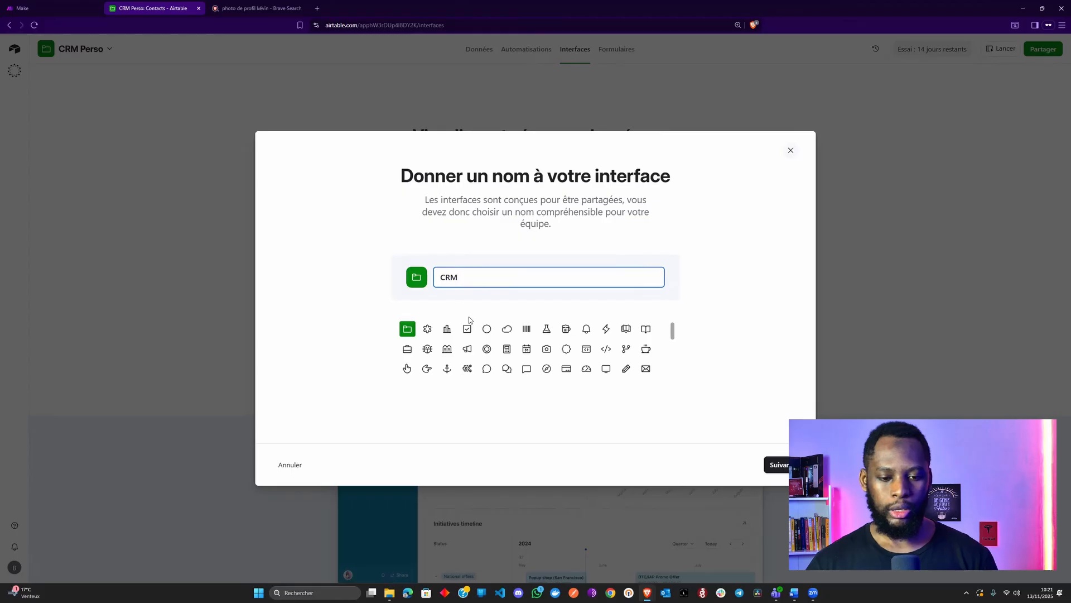
{"action": "left_click", "coordinate": [784, 471]}
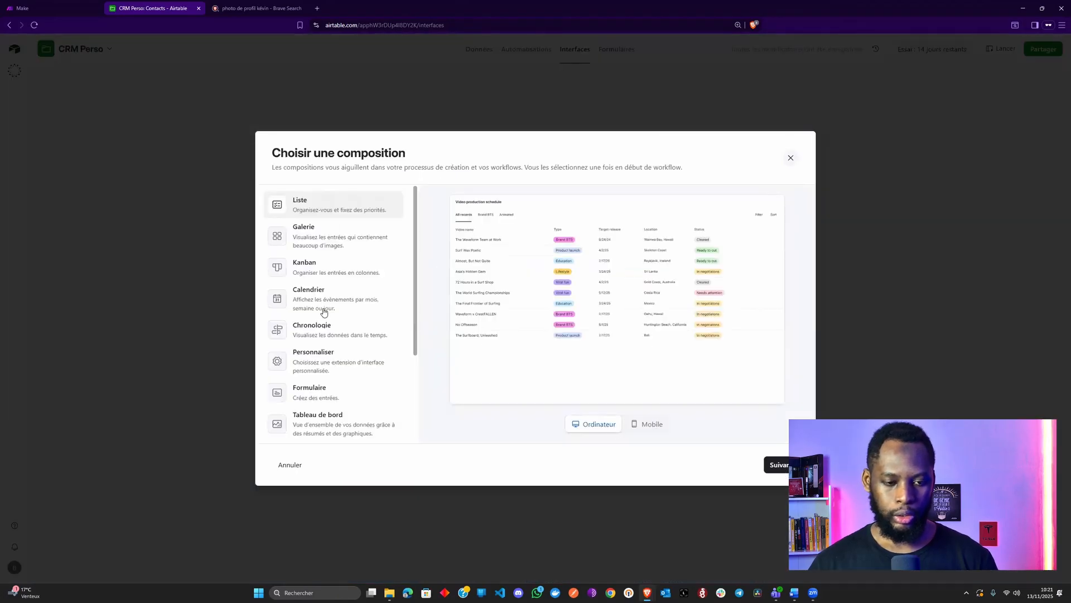
Compare the Galerie layout, then select the Examen des entrées record-review layout
{"action": "scroll", "coordinate": [323, 311], "scroll_direction": "down", "scroll_amount": 3}
{"action": "scroll", "coordinate": [324, 312], "scroll_direction": "up", "scroll_amount": 3}
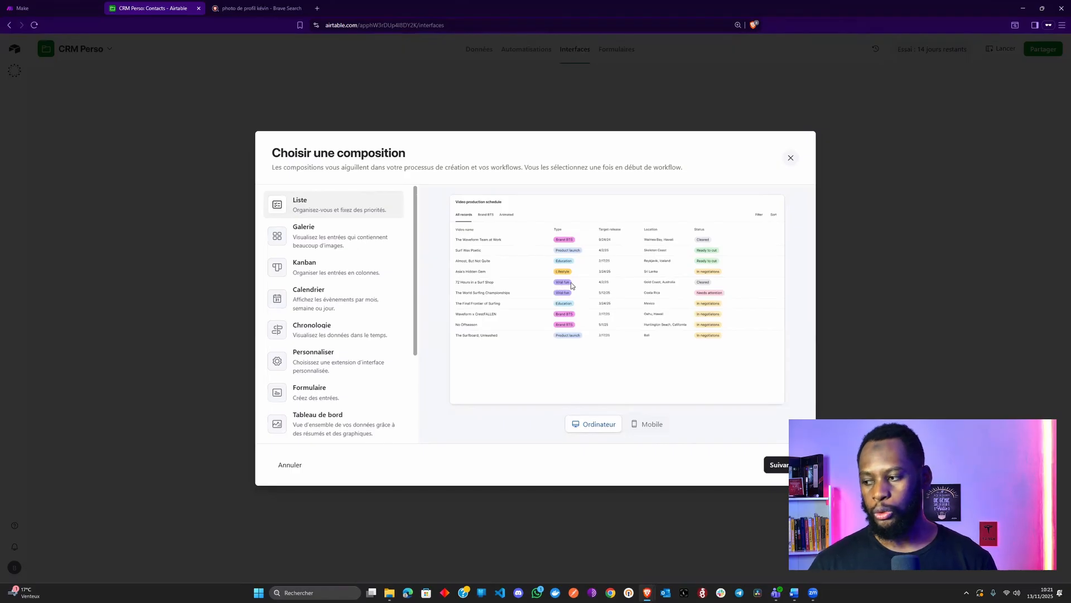
{"action": "key", "text": "ctrl+plus"}
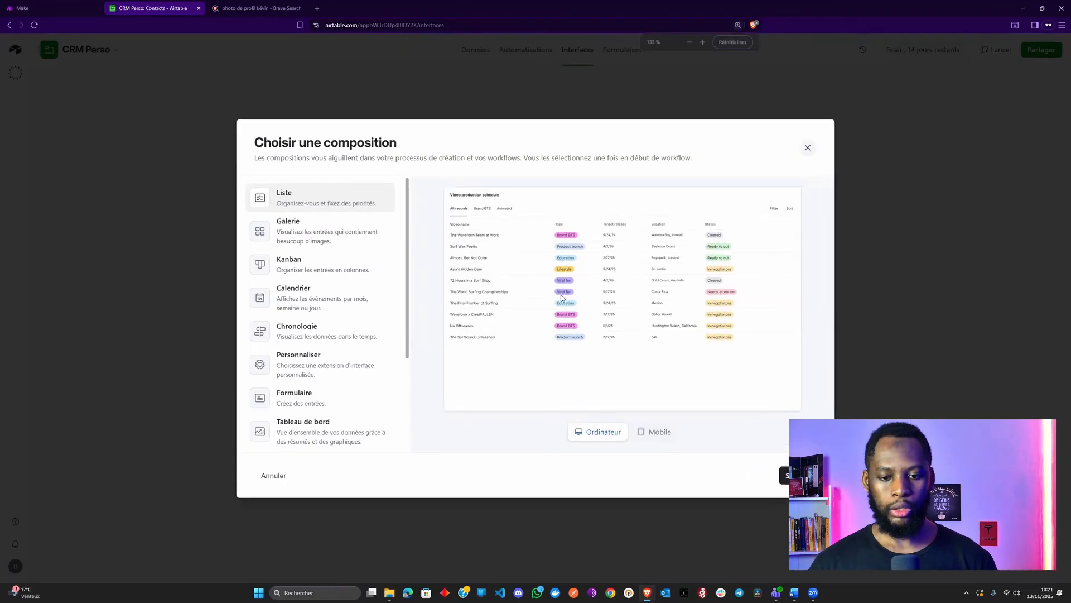
{"action": "key", "text": "ctrl+plus"}
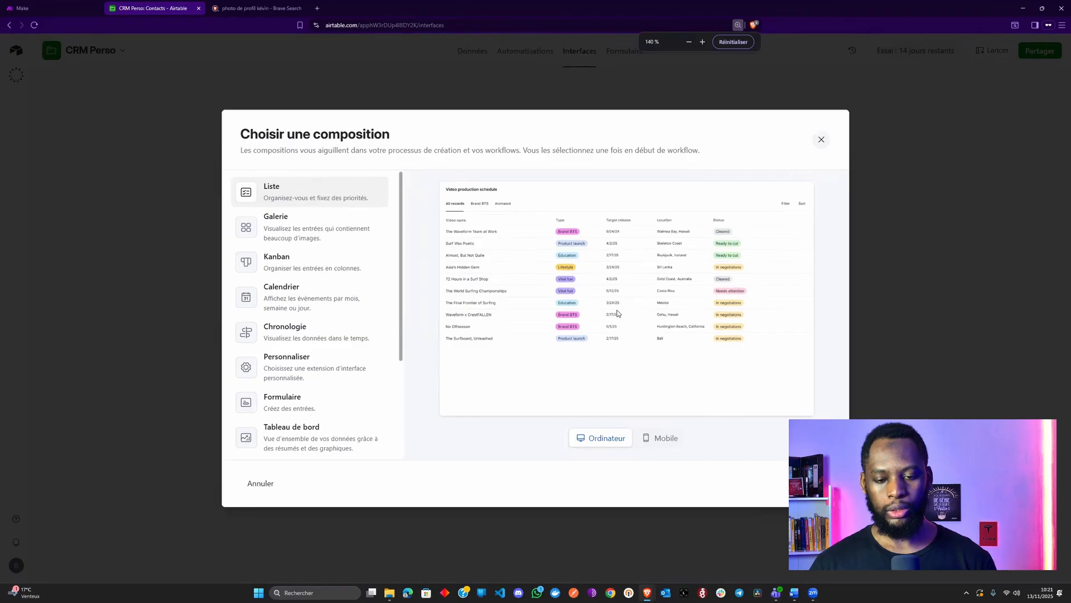
{"action": "left_click", "coordinate": [297, 235]}
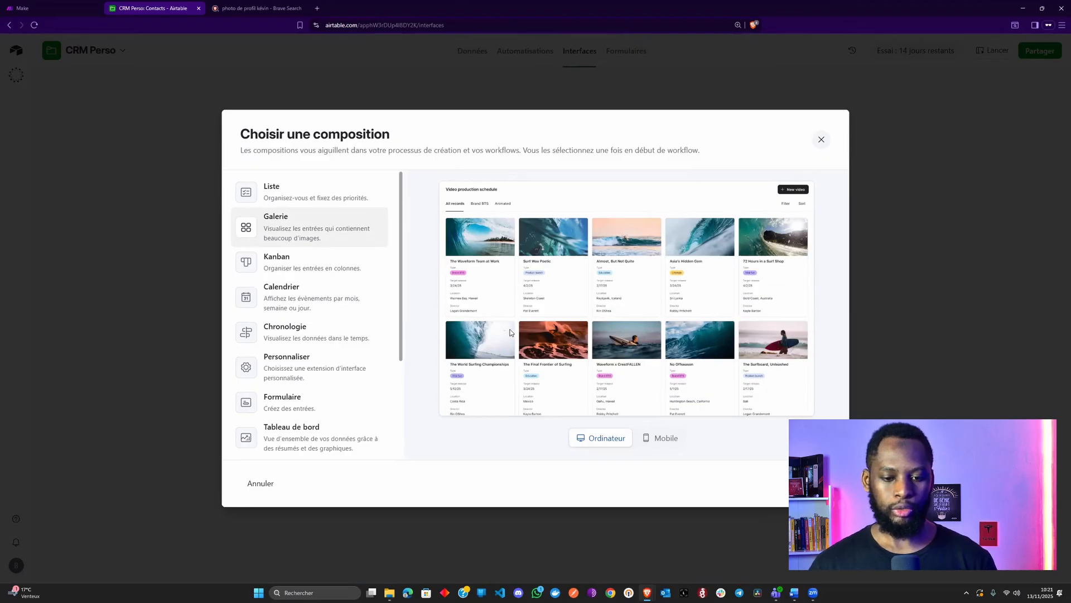
{"action": "scroll", "coordinate": [315, 273], "scroll_direction": "down", "scroll_amount": 1}
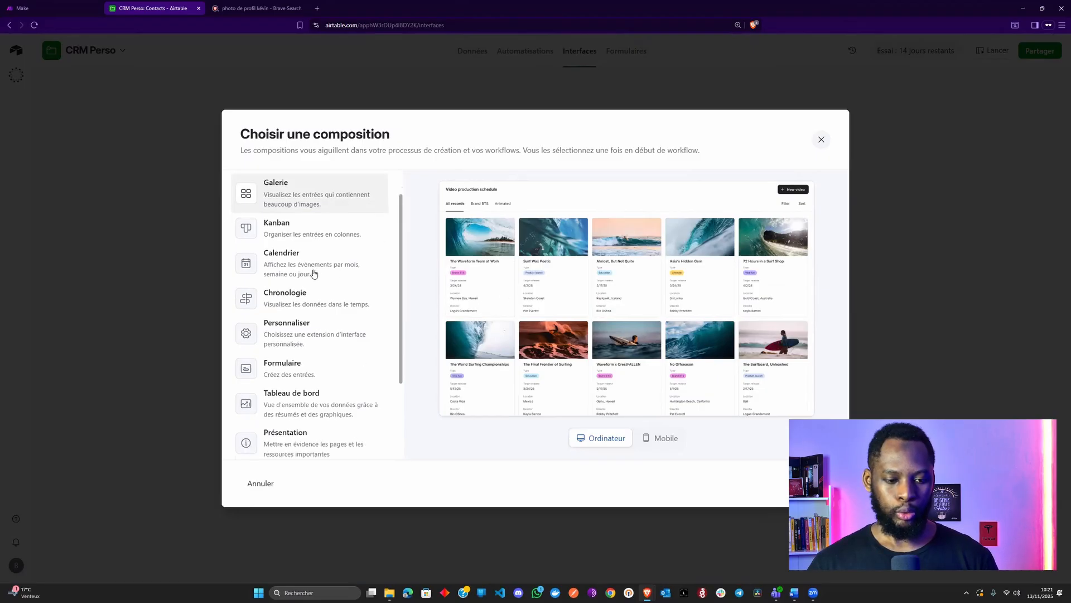
{"action": "scroll", "coordinate": [314, 273], "scroll_direction": "down", "scroll_amount": 3}
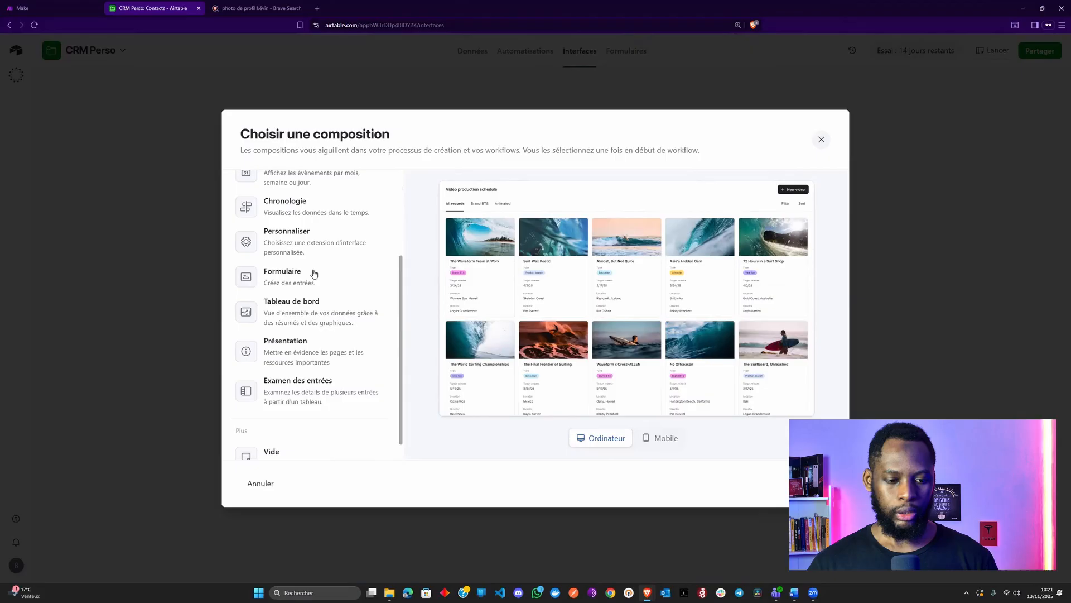
{"action": "left_click", "coordinate": [325, 389]}
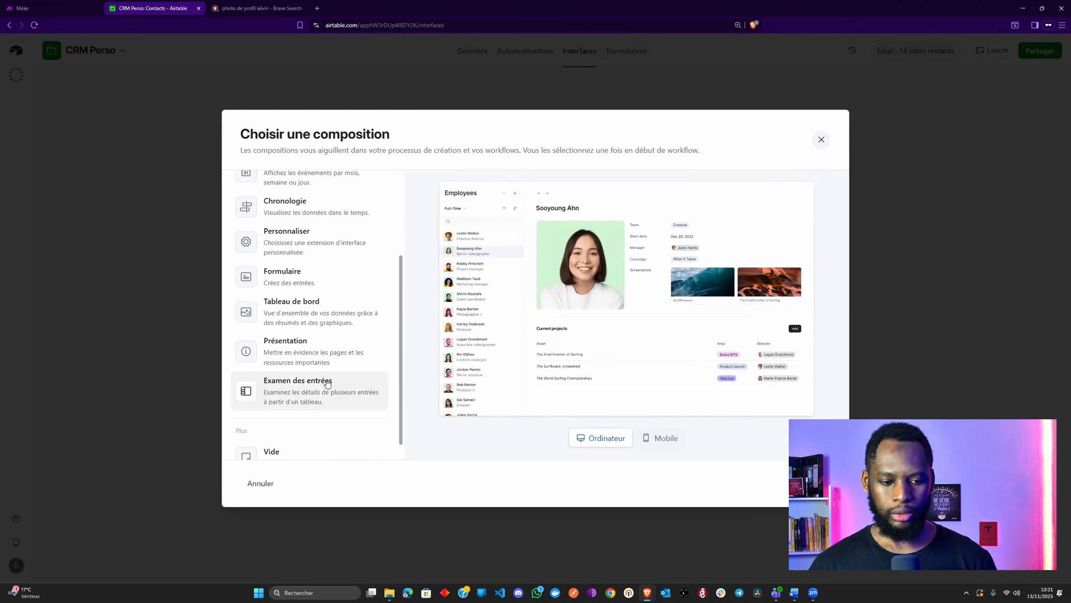
{"action": "scroll", "coordinate": [327, 383], "scroll_direction": "down", "scroll_amount": 1}
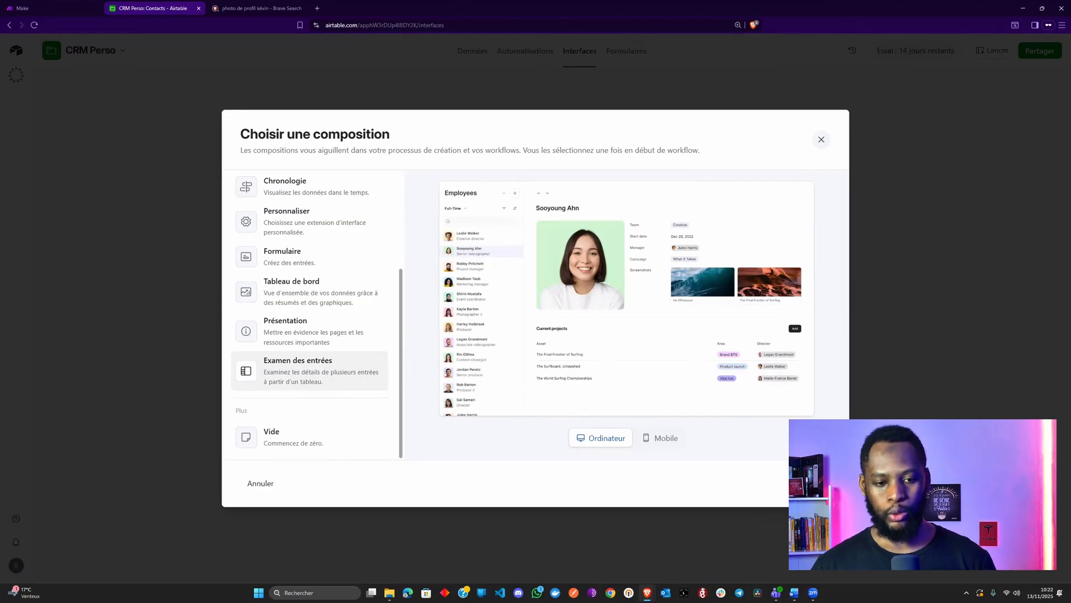
{"action": "left_click", "coordinate": [810, 483]}
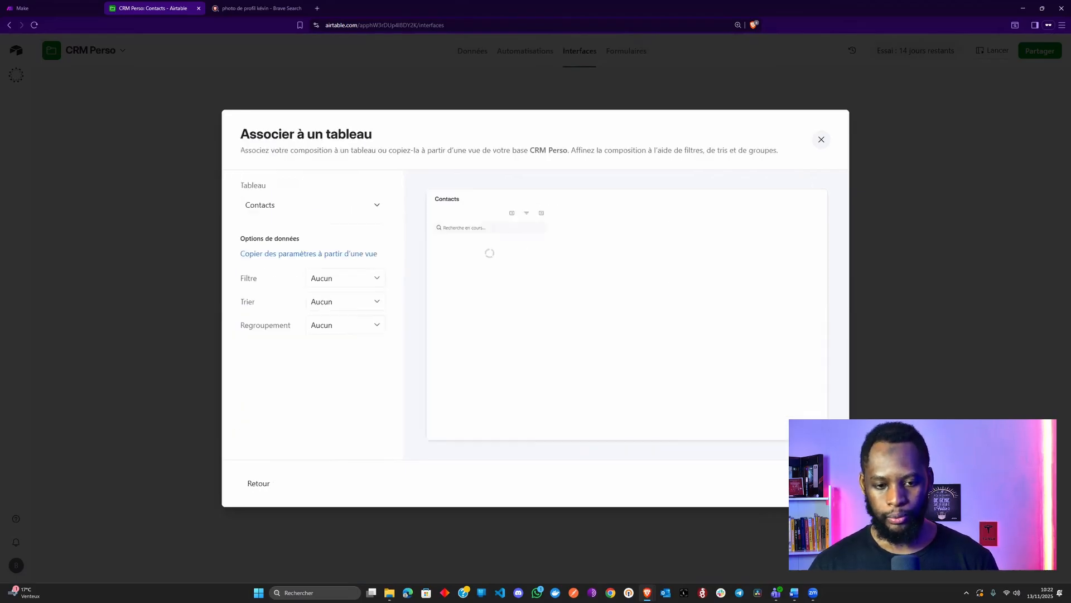
Keep Contacts as the linked table, show Adresse email, and begin naming the page 'Gestion'
{"action": "left_click", "coordinate": [319, 211]}
{"action": "left_click", "coordinate": [324, 209]}
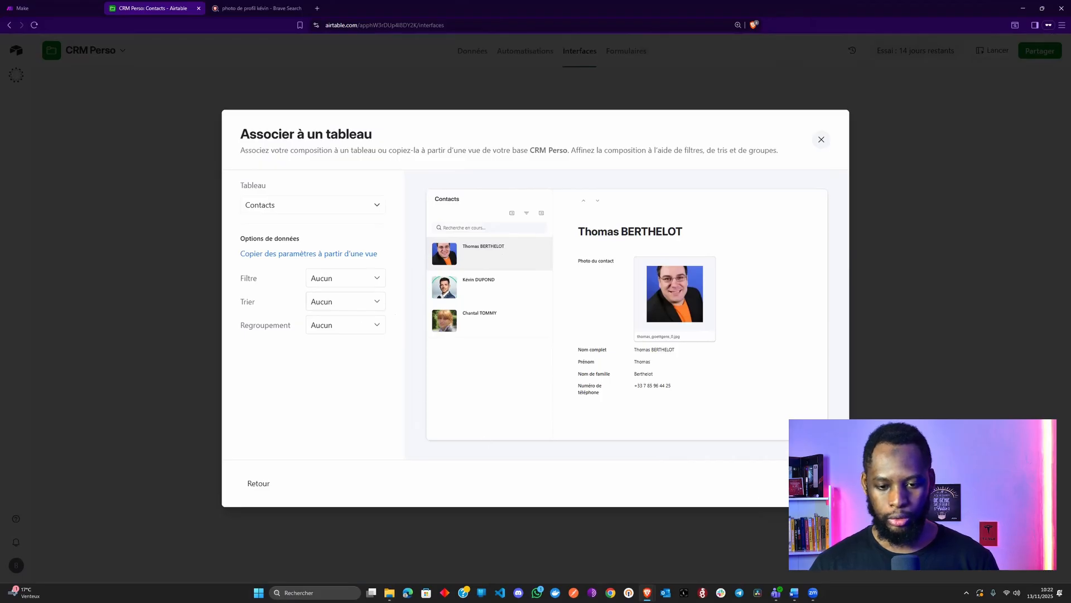
{"action": "left_click", "coordinate": [771, 484]}
{"action": "left_click", "coordinate": [380, 332]}
{"action": "left_click", "coordinate": [771, 482]}
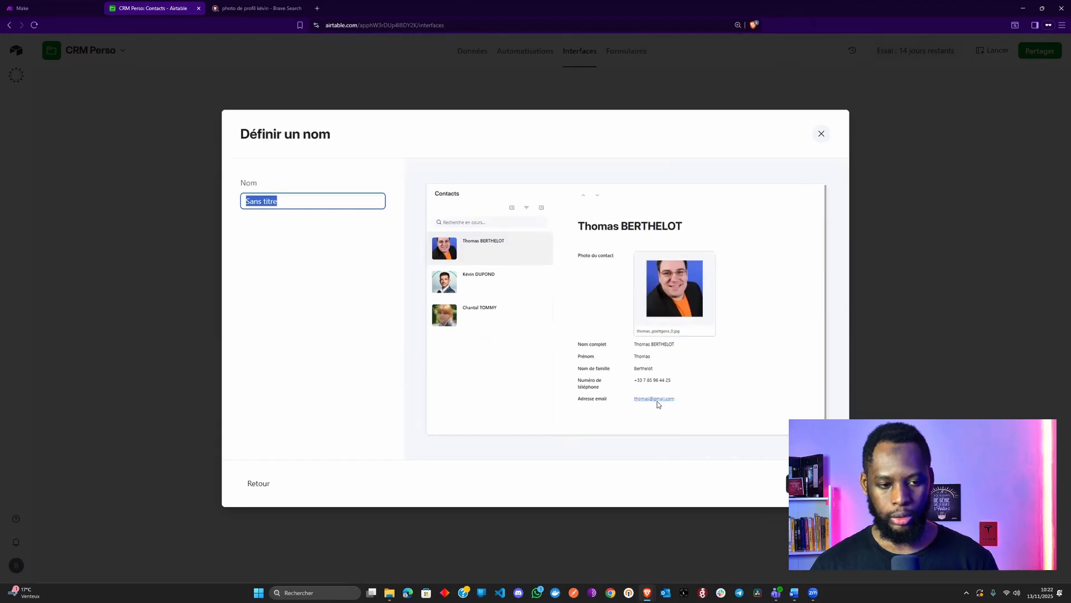
{"action": "type", "text": "Gestion"}
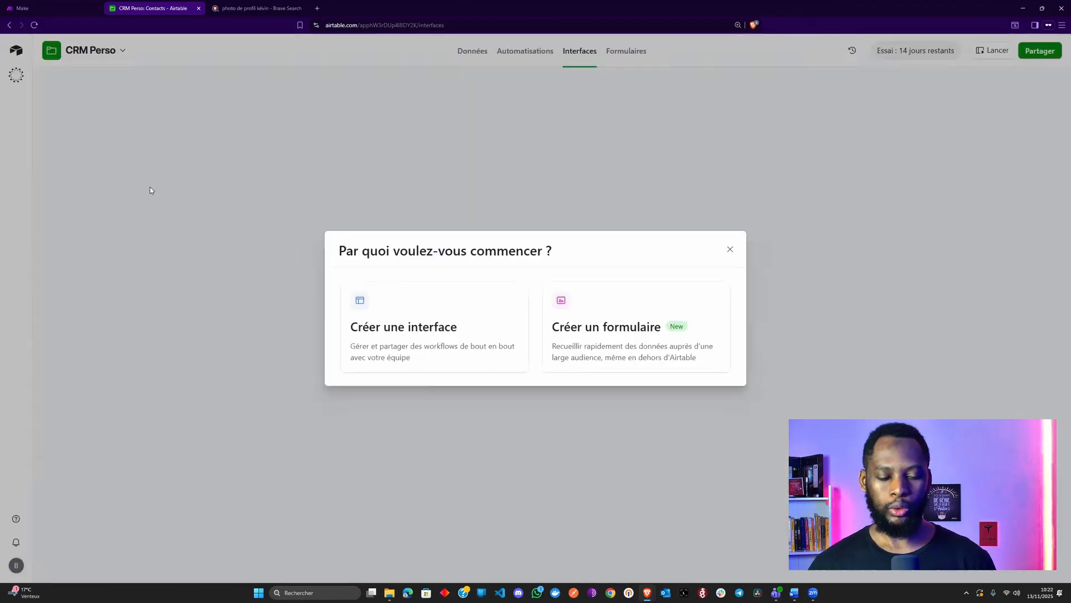
Create a new interface named CRM
{"action": "left_click", "coordinate": [474, 334]}
{"action": "left_click", "coordinate": [443, 277]}
{"action": "double_click", "coordinate": [453, 275]}
{"action": "type", "text": "CRM"}
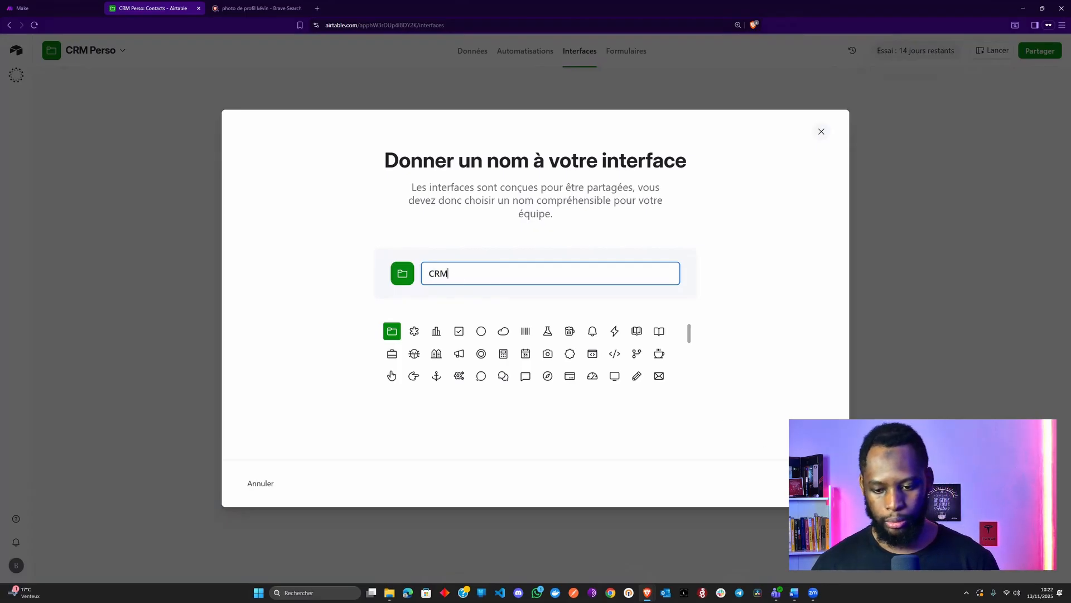
{"action": "key", "text": "Return"}
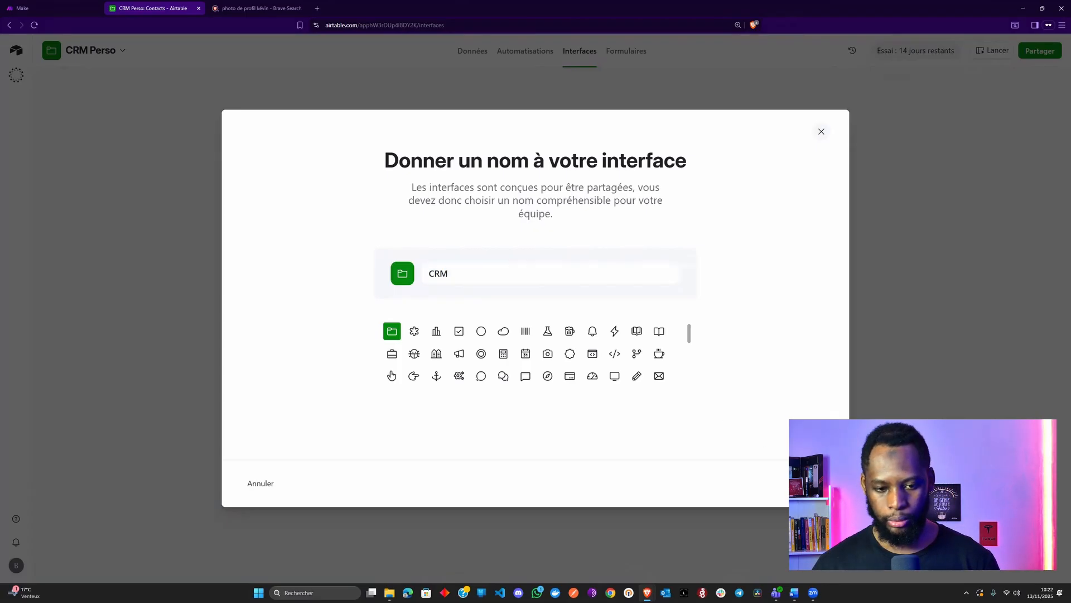
Build an Examen des entrées page on Contacts showing Adresse email, named 'Gestion des contacts'
{"action": "scroll", "coordinate": [319, 401], "scroll_direction": "down", "scroll_amount": 3}
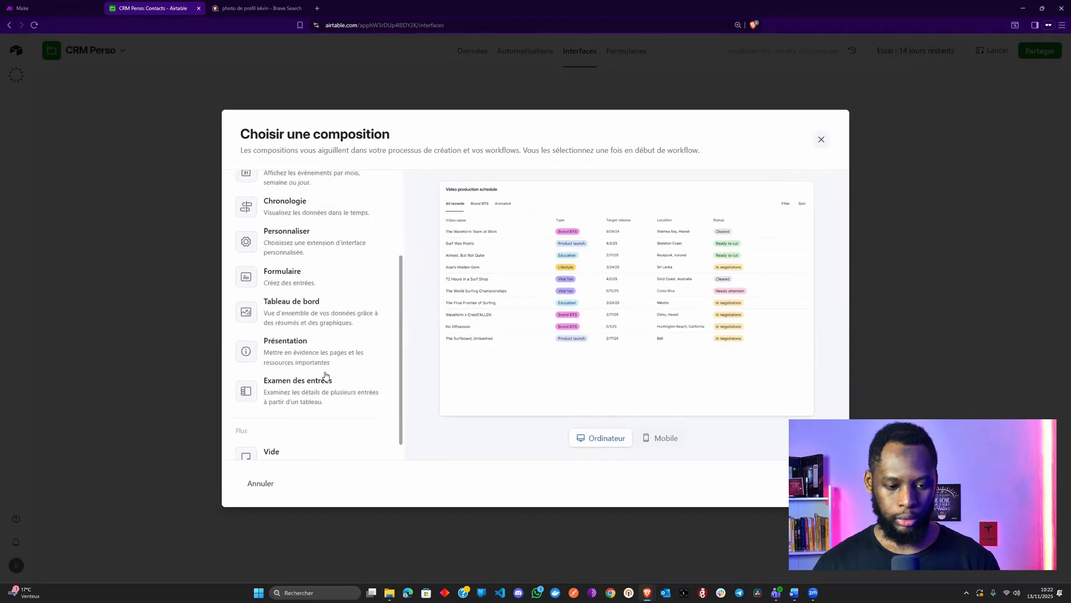
{"action": "left_click", "coordinate": [327, 378]}
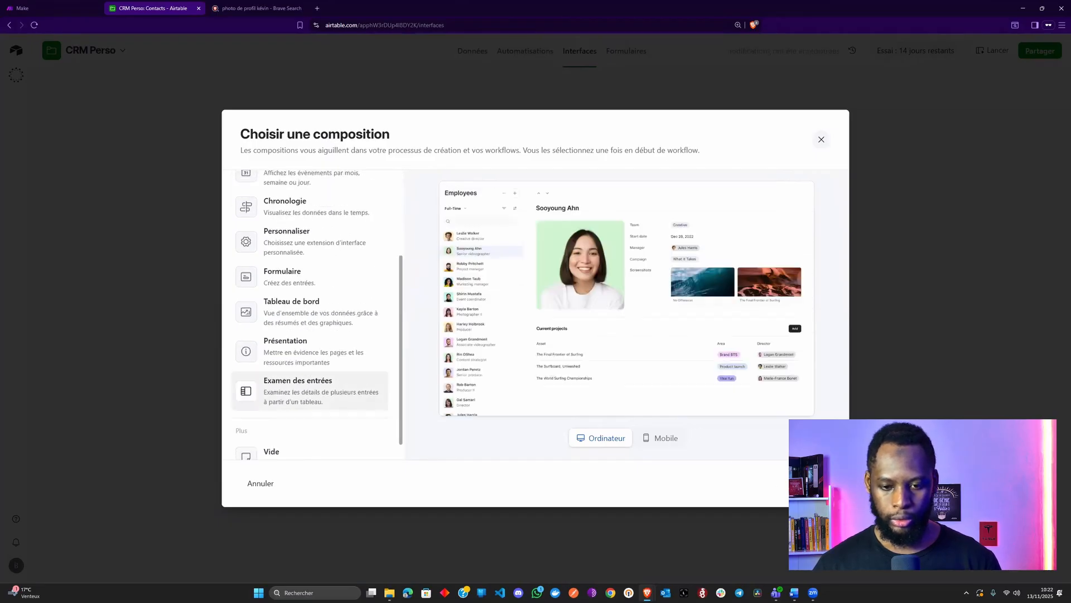
{"action": "left_click", "coordinate": [810, 483]}
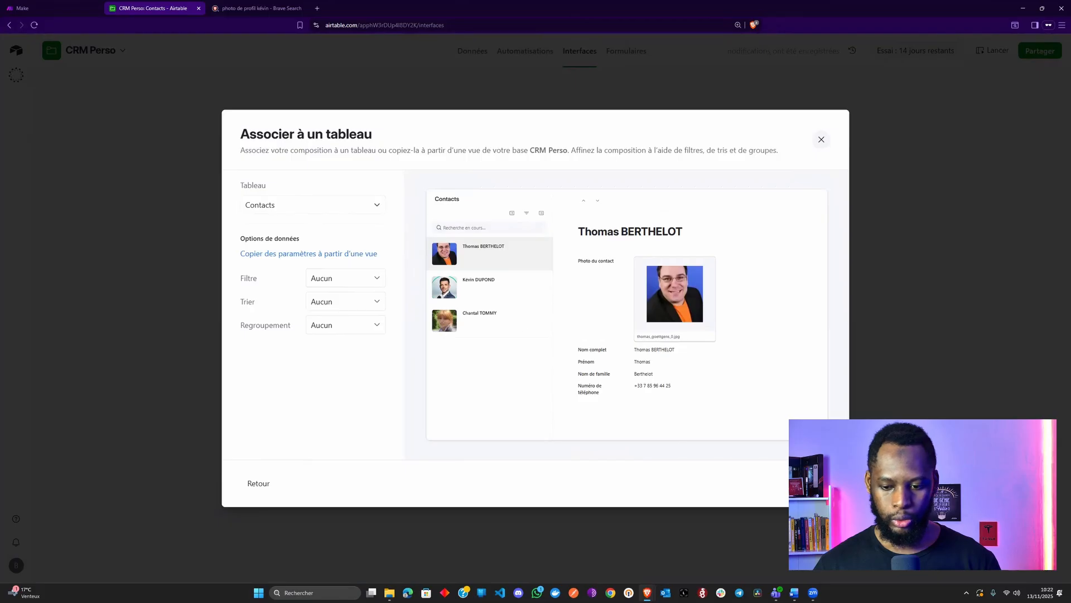
{"action": "left_click", "coordinate": [810, 484]}
{"action": "left_click", "coordinate": [374, 336]}
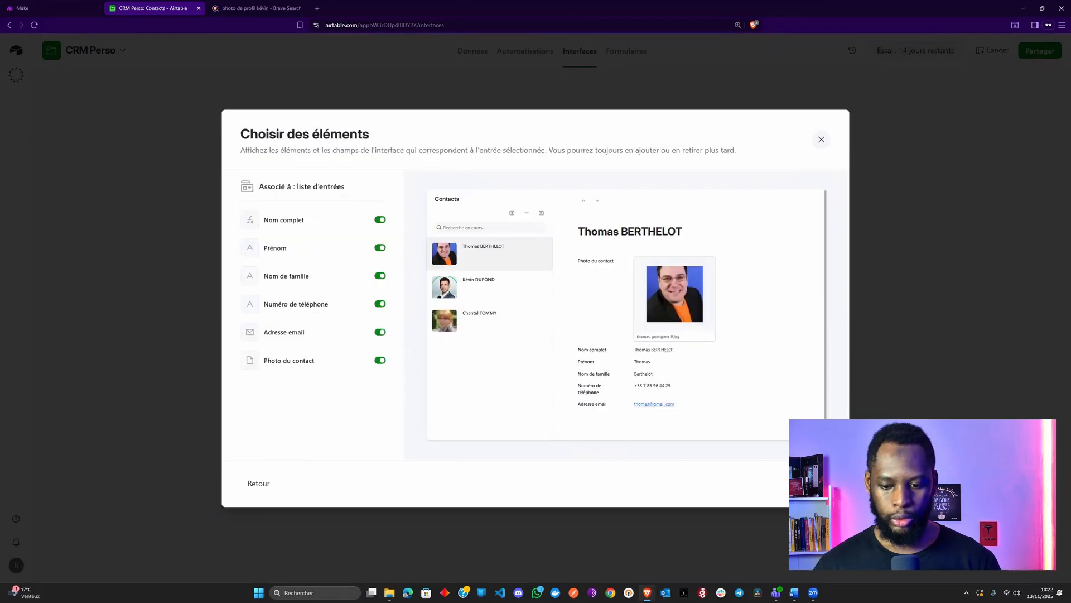
{"action": "left_click", "coordinate": [811, 483]}
{"action": "type", "text": "Gestion des contacts"}
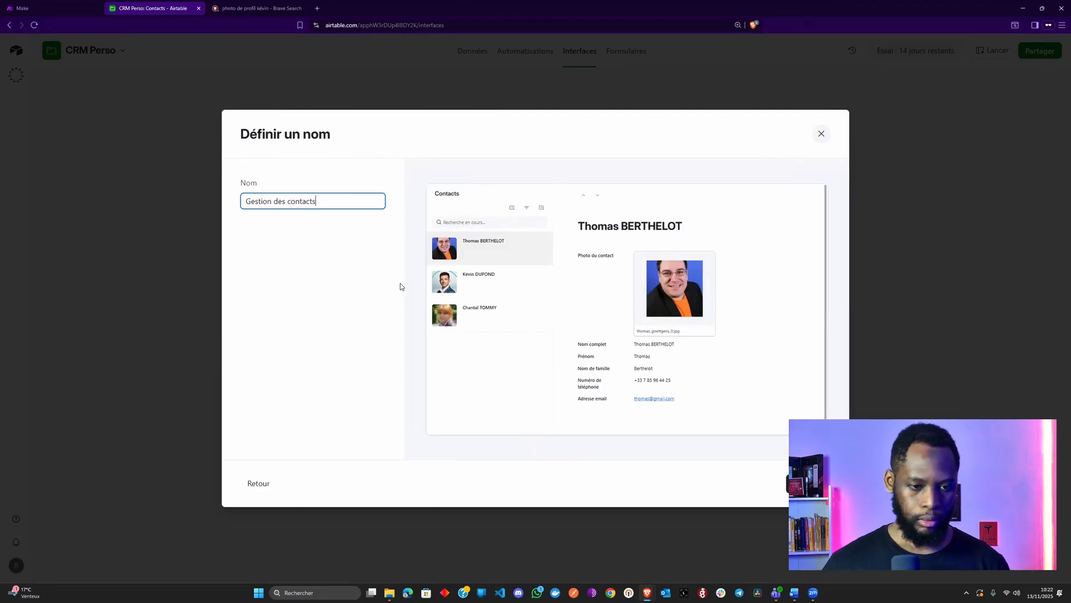
{"action": "left_click", "coordinate": [808, 483]}
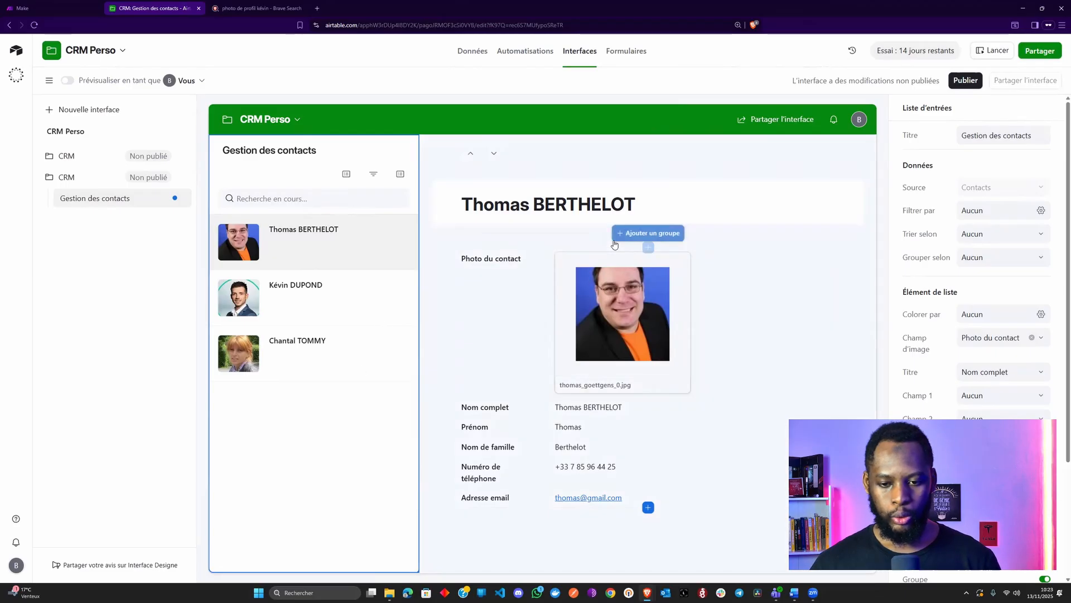
{"action": "left_click", "coordinate": [647, 232]}
{"action": "left_click", "coordinate": [527, 261]}
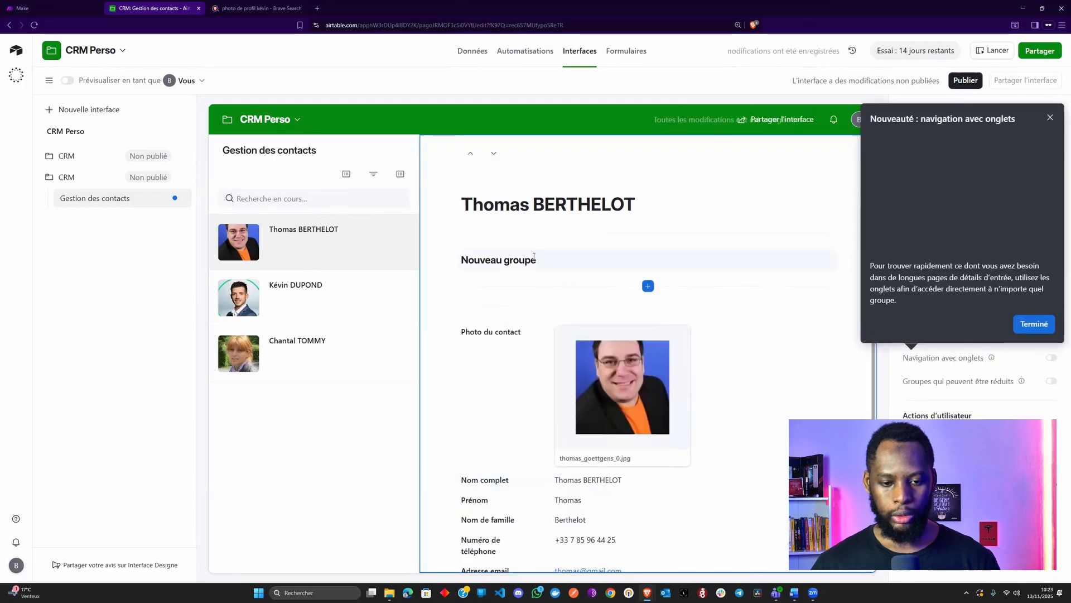
{"action": "left_click", "coordinate": [528, 261]}
{"action": "left_click_drag", "start_coordinate": [571, 264], "coordinate": [461, 272]}
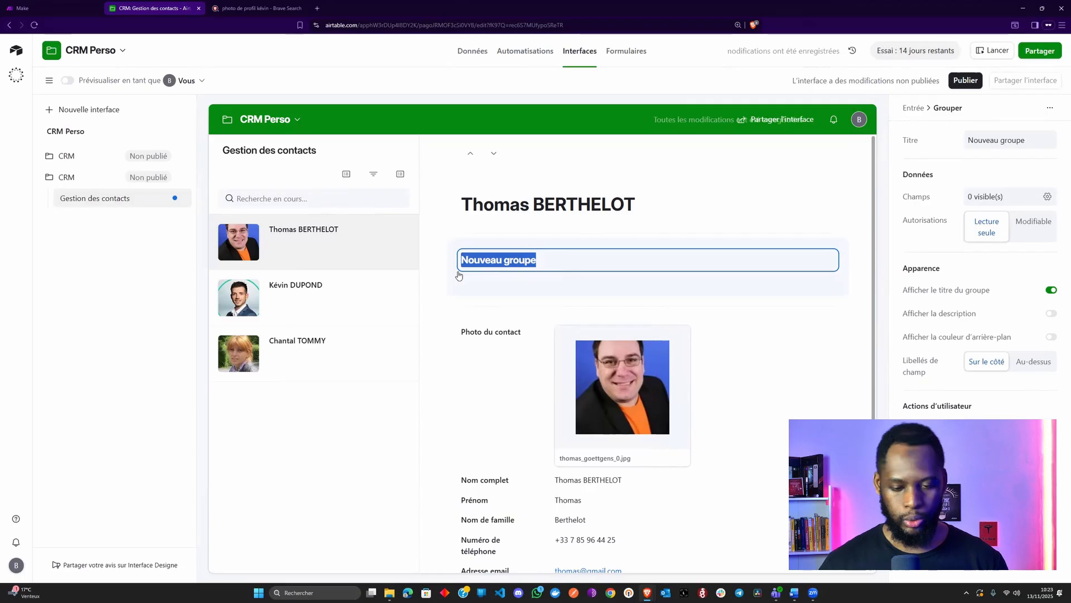
{"action": "left_click", "coordinate": [583, 284]}
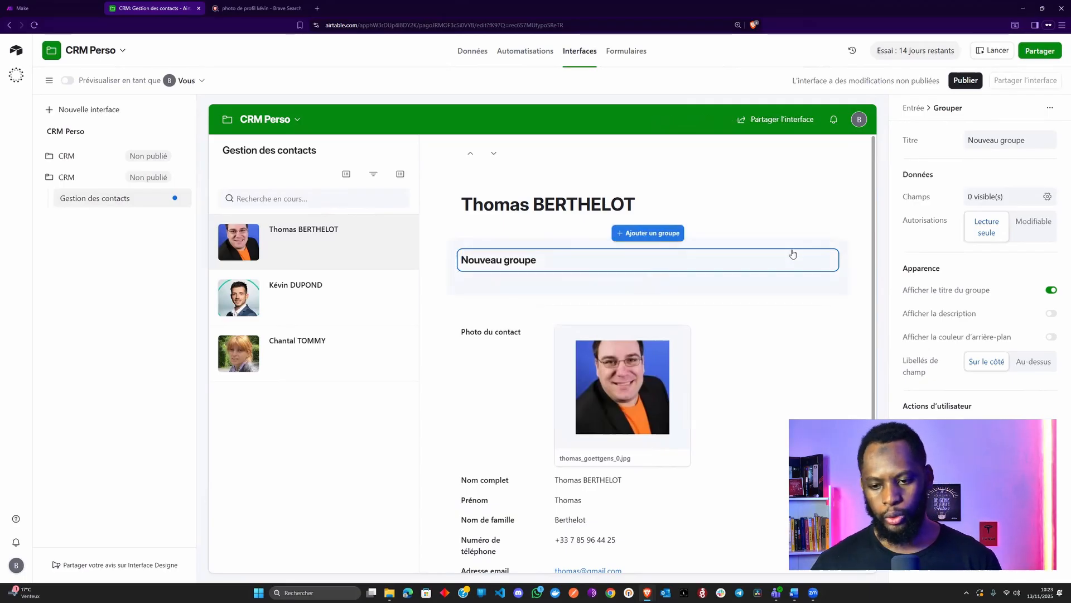
{"action": "left_click", "coordinate": [803, 250]}
{"action": "left_click", "coordinate": [841, 245]}
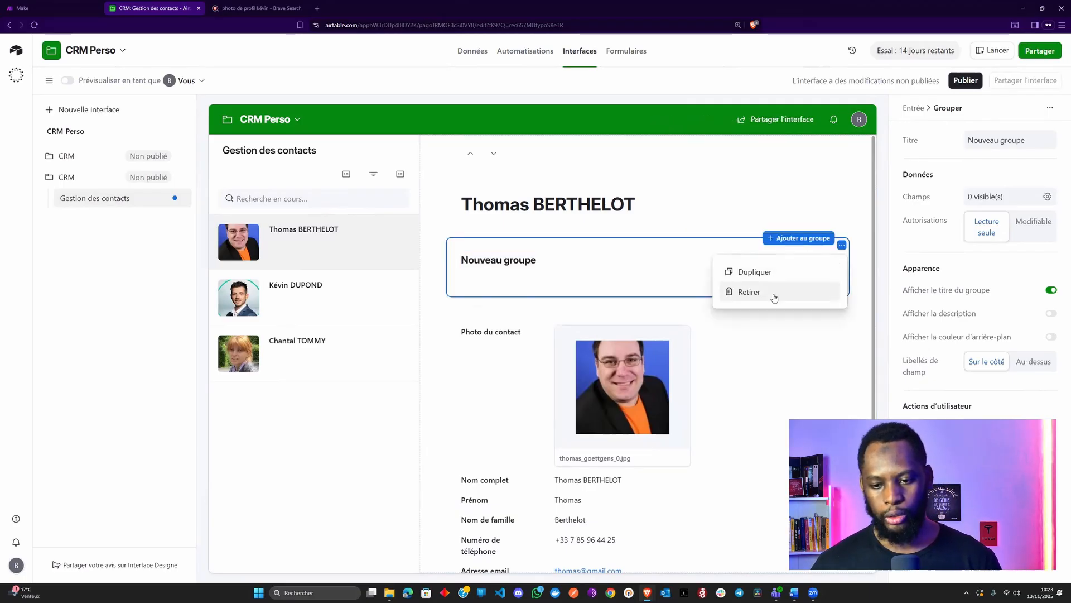
{"action": "left_click", "coordinate": [773, 300]}
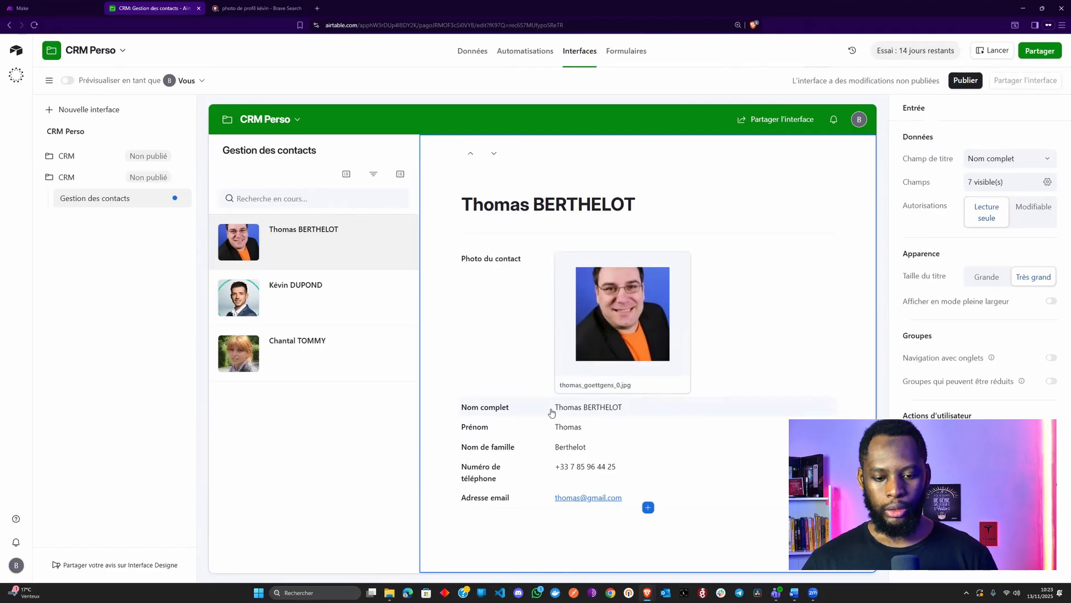
Remove Nom complet, placing Nom de famille beside Prénom and Adresse email beside Nom de famille
{"action": "left_click", "coordinate": [551, 412]}
{"action": "left_click", "coordinate": [831, 404]}
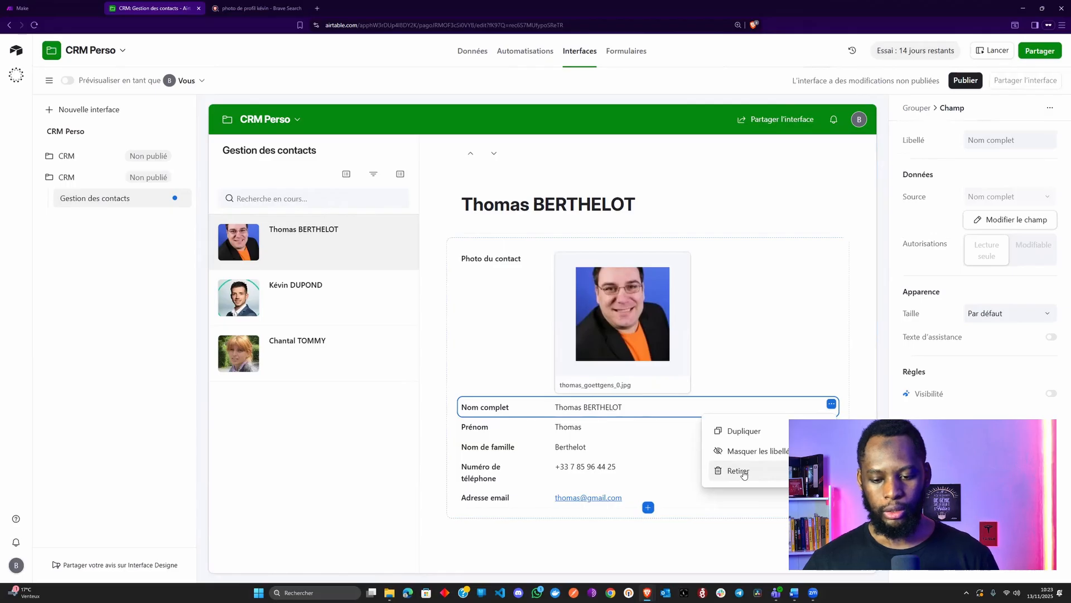
{"action": "left_click", "coordinate": [743, 474]}
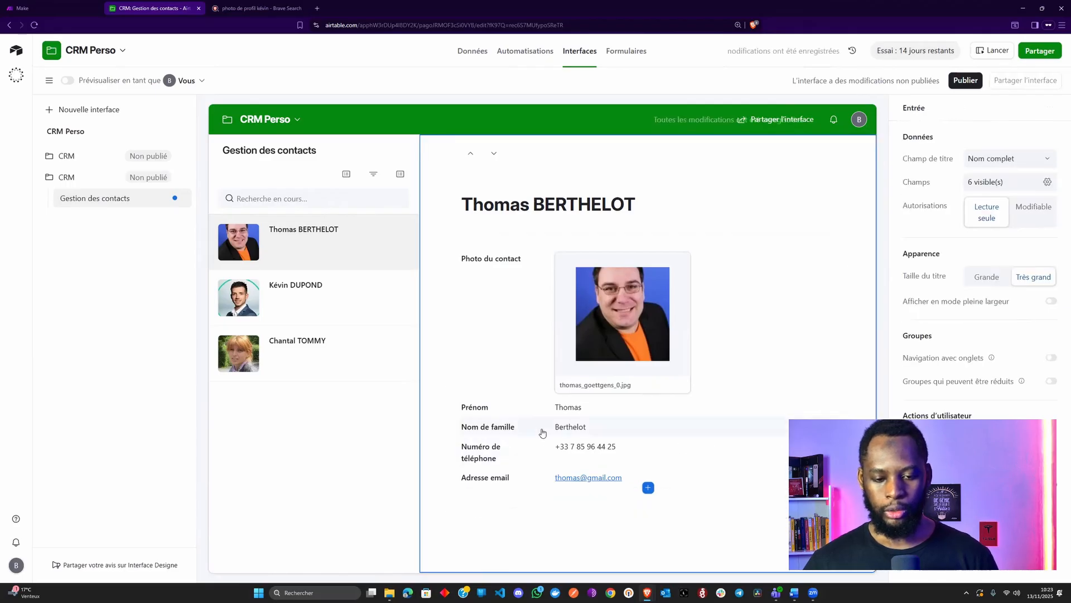
{"action": "left_click_drag", "start_coordinate": [542, 432], "coordinate": [779, 407]}
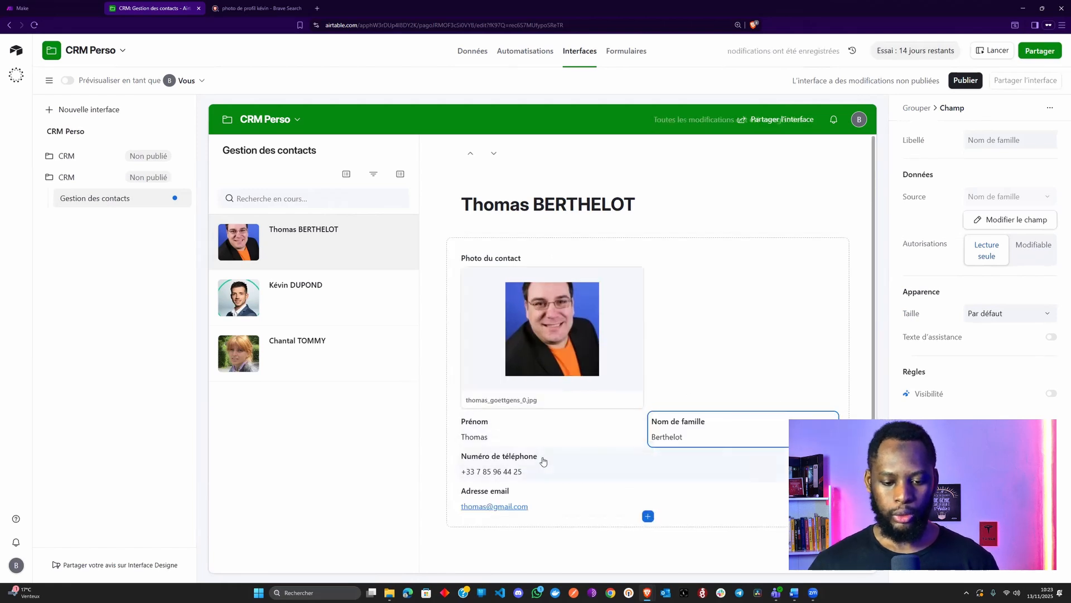
{"action": "left_click_drag", "start_coordinate": [558, 493], "coordinate": [726, 473]}
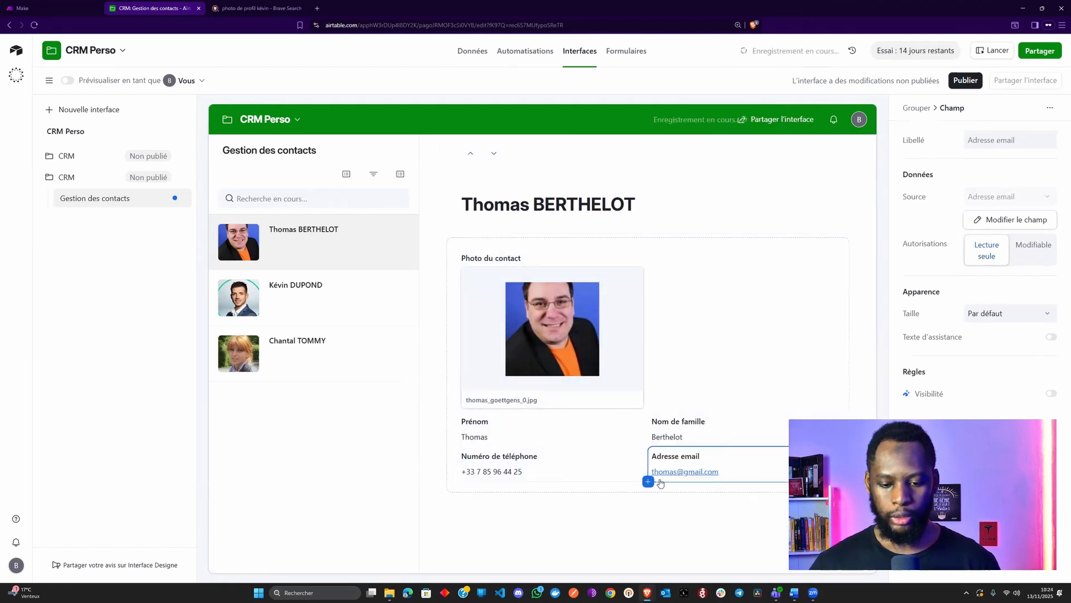
Set the contact details field group's permissions to Modifiable
{"action": "left_click", "coordinate": [581, 518]}
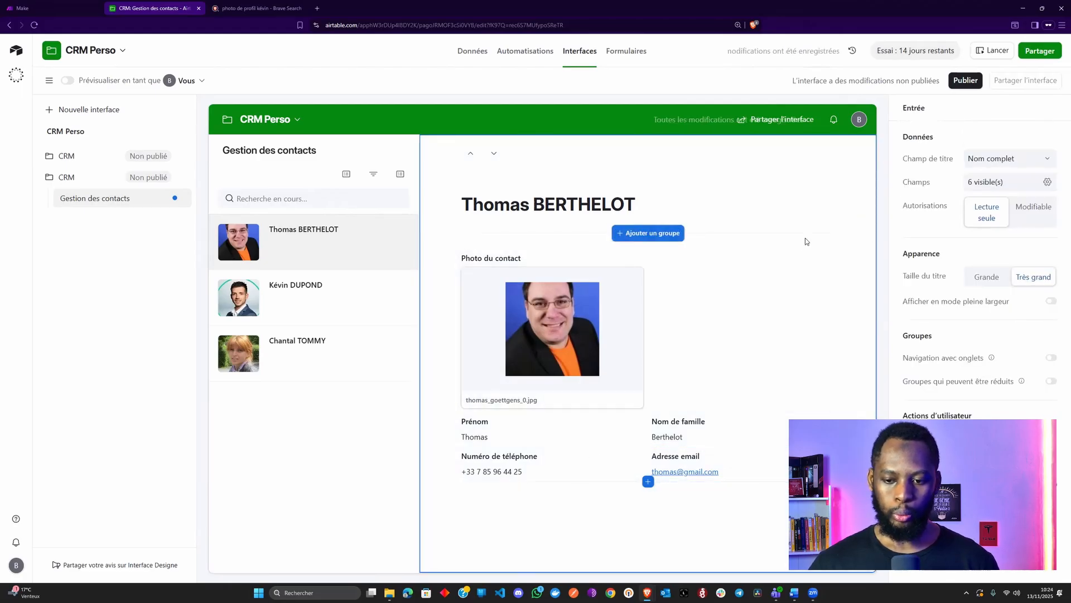
{"action": "left_click", "coordinate": [808, 464]}
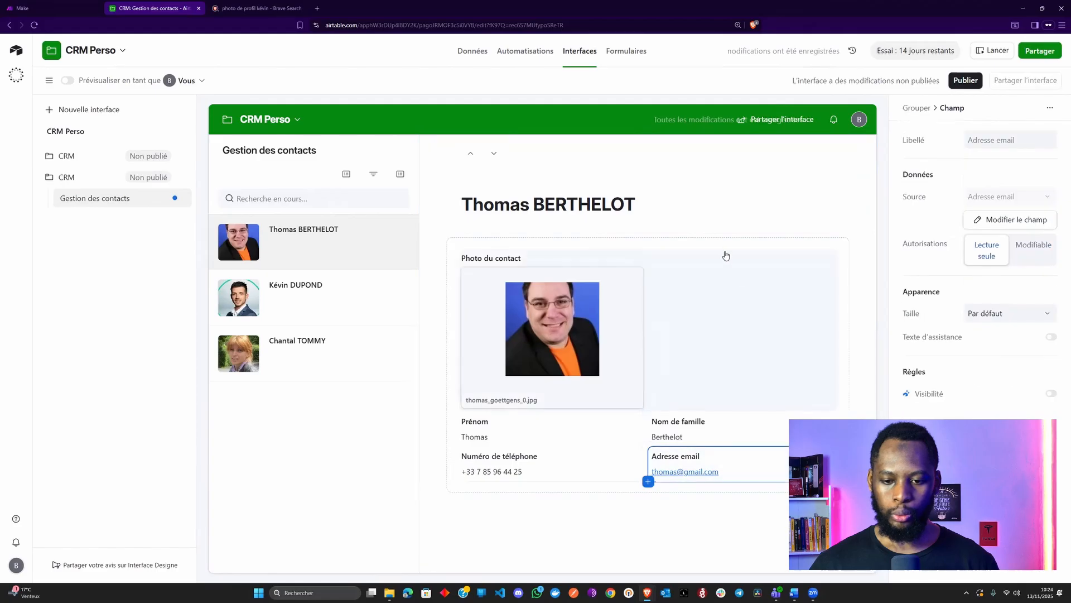
{"action": "left_click", "coordinate": [732, 246]}
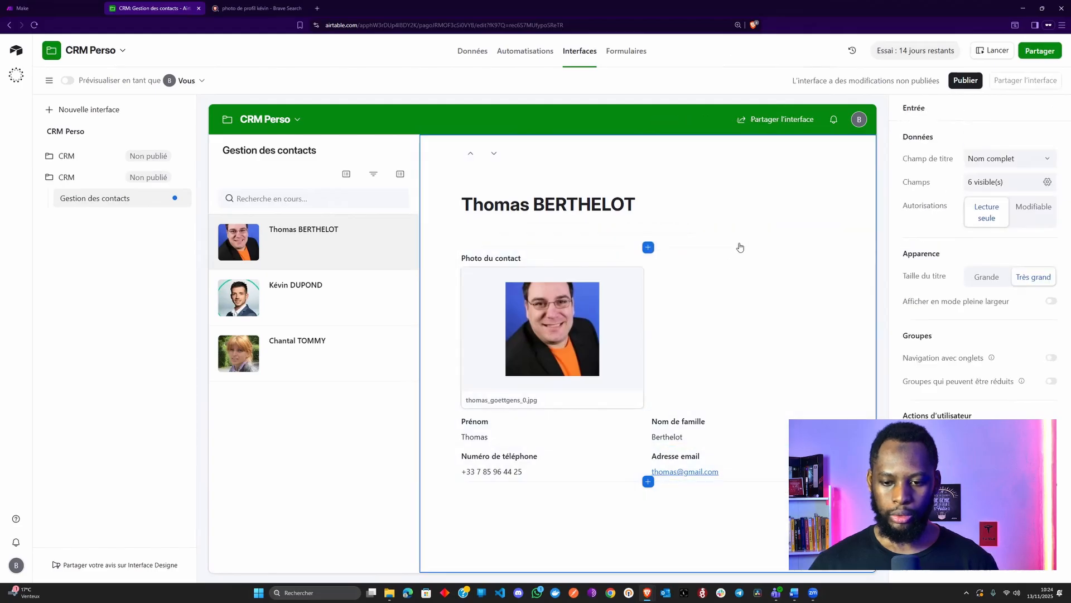
{"action": "left_click", "coordinate": [746, 264]}
{"action": "left_click", "coordinate": [765, 245]}
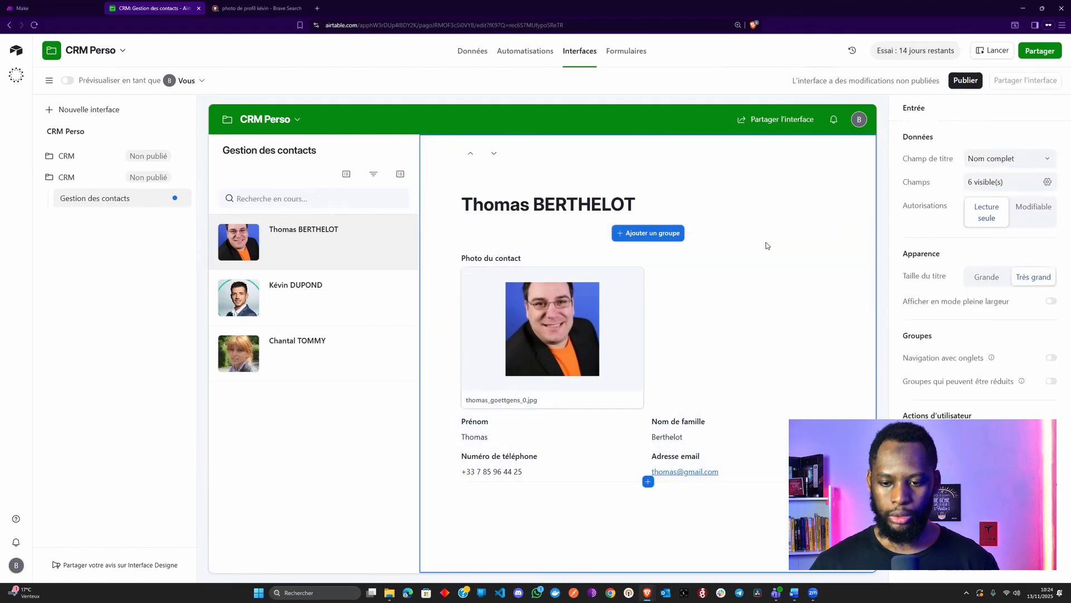
{"action": "left_click", "coordinate": [844, 266]}
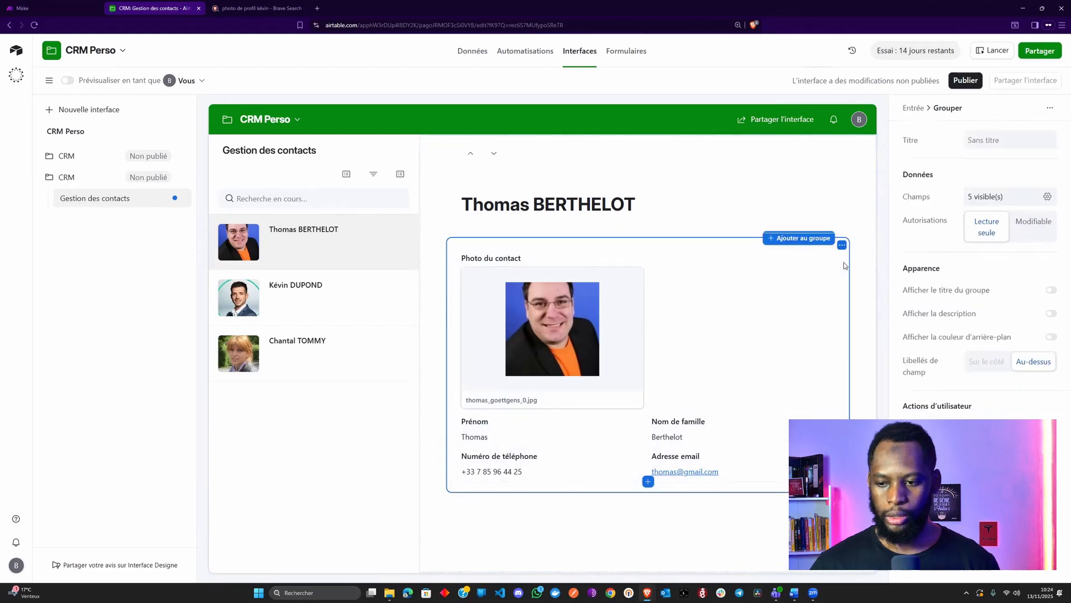
{"action": "left_click", "coordinate": [1034, 226]}
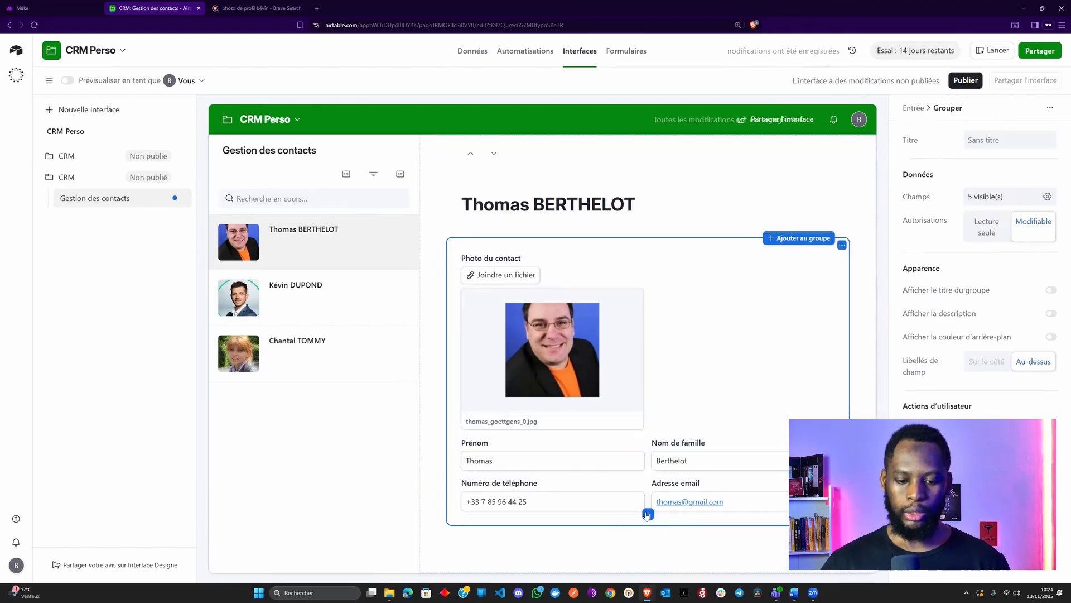
{"action": "left_click", "coordinate": [280, 494]}
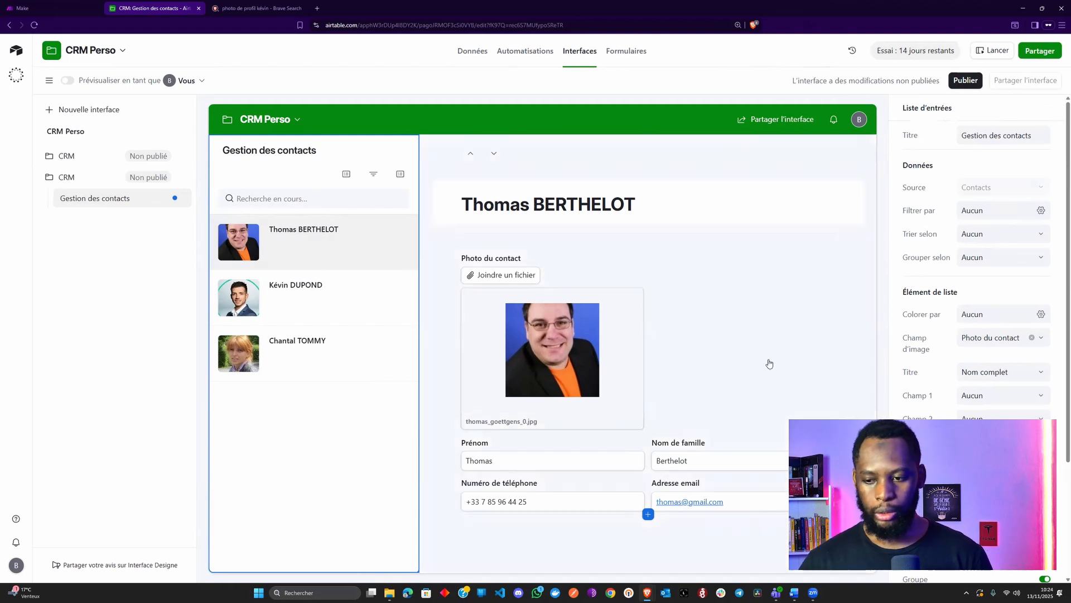
Set the contact list's Champ 1 to Adresse email and view the Contacts data grid
{"action": "left_click", "coordinate": [1000, 401]}
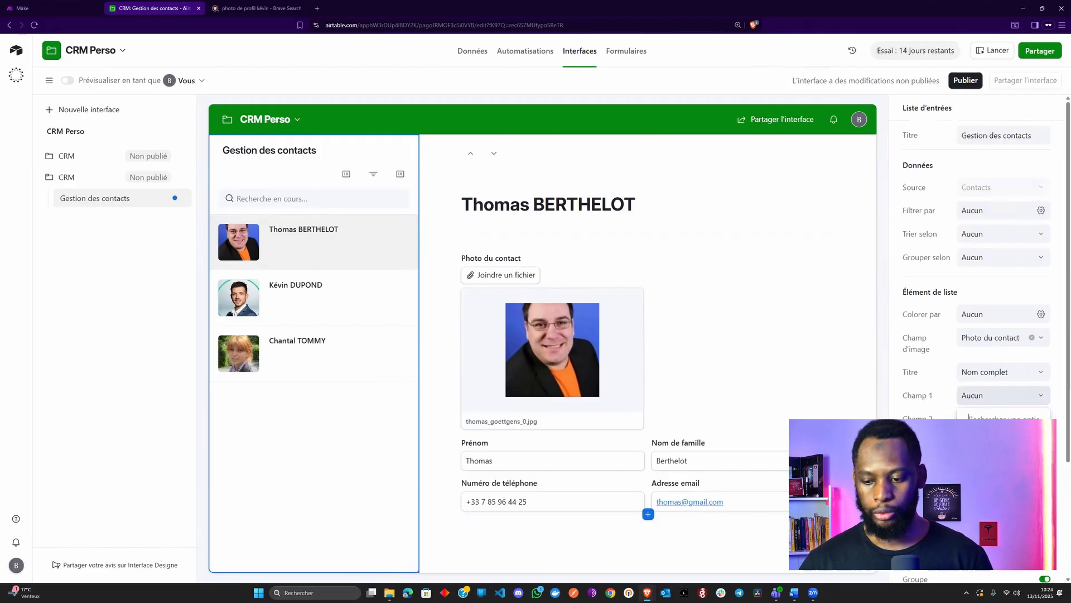
{"action": "left_click", "coordinate": [999, 491]}
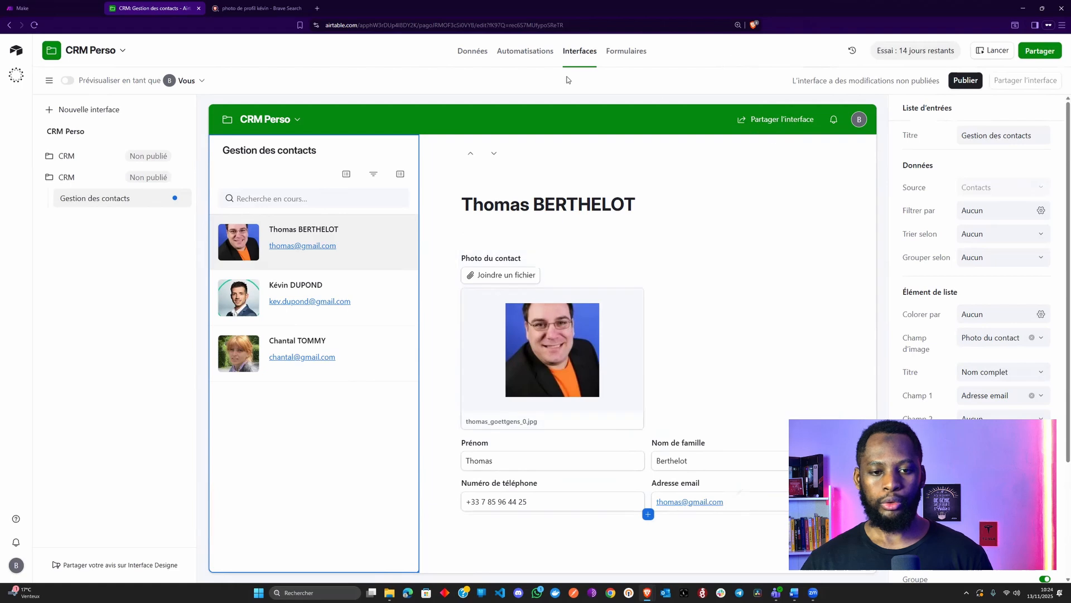
{"action": "left_click", "coordinate": [479, 54]}
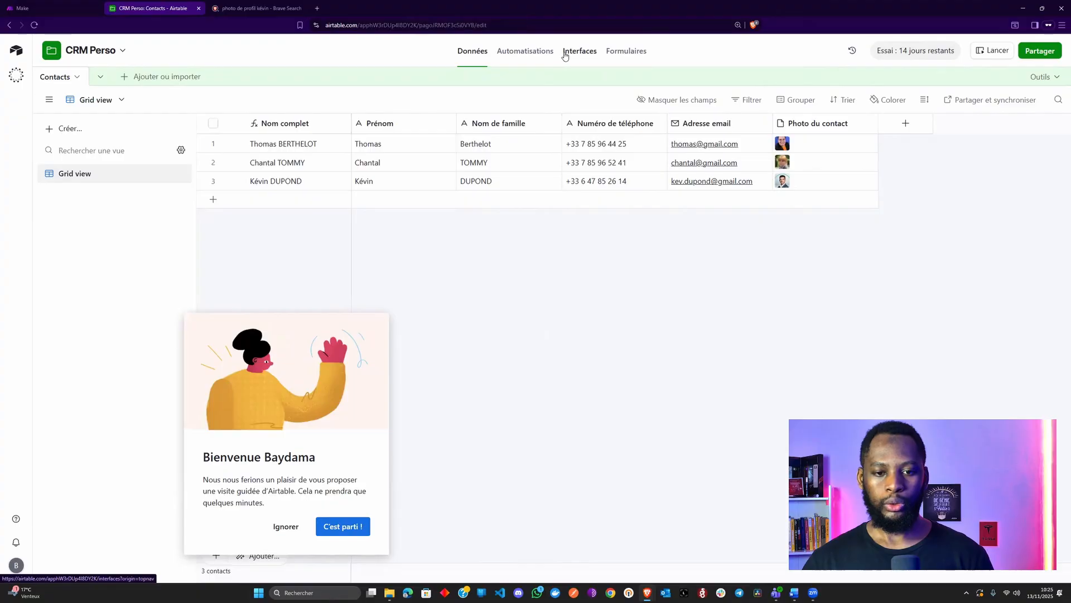
Return to the Gestion des contacts interface editor and scroll the list properties to Actions d'utilisateur
{"action": "left_click", "coordinate": [565, 53]}
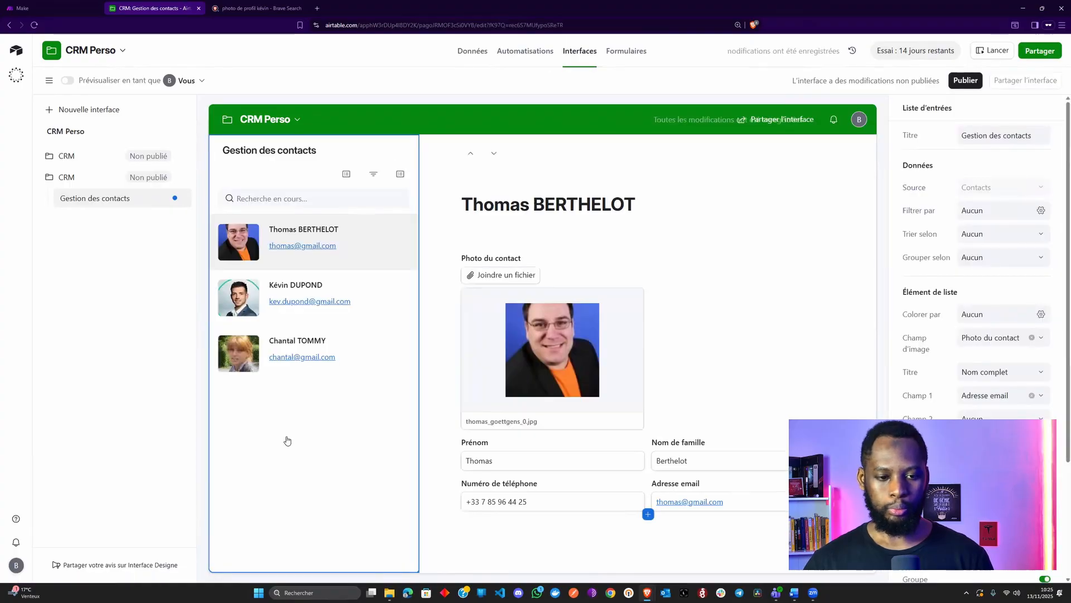
{"action": "scroll", "coordinate": [964, 344], "scroll_direction": "down", "scroll_amount": 3}
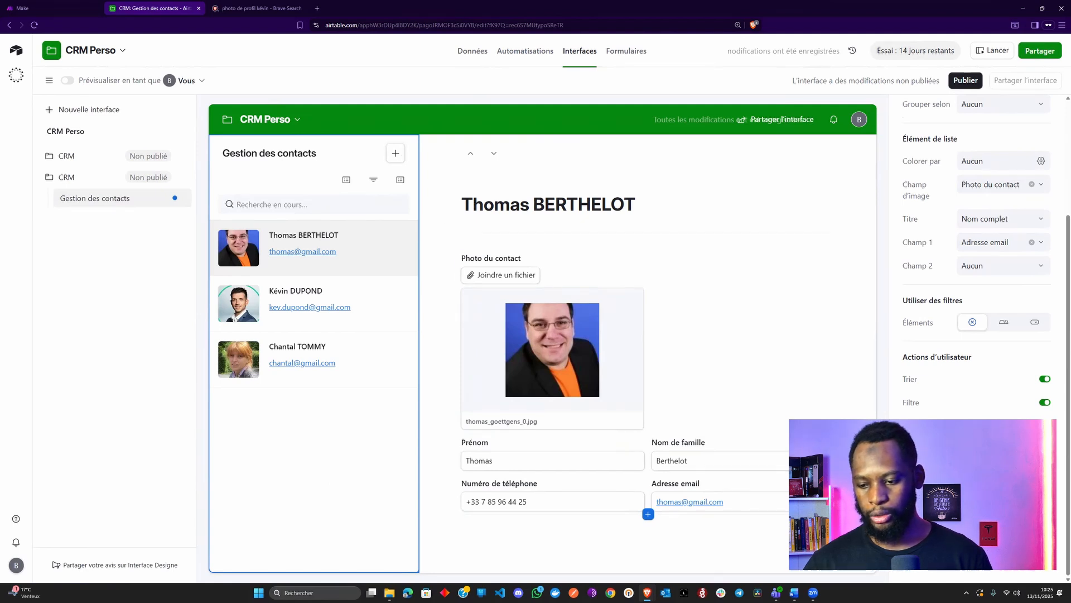
Change the contact list's add button label to 'Ajouter un contact'
{"action": "left_click", "coordinate": [396, 153]}
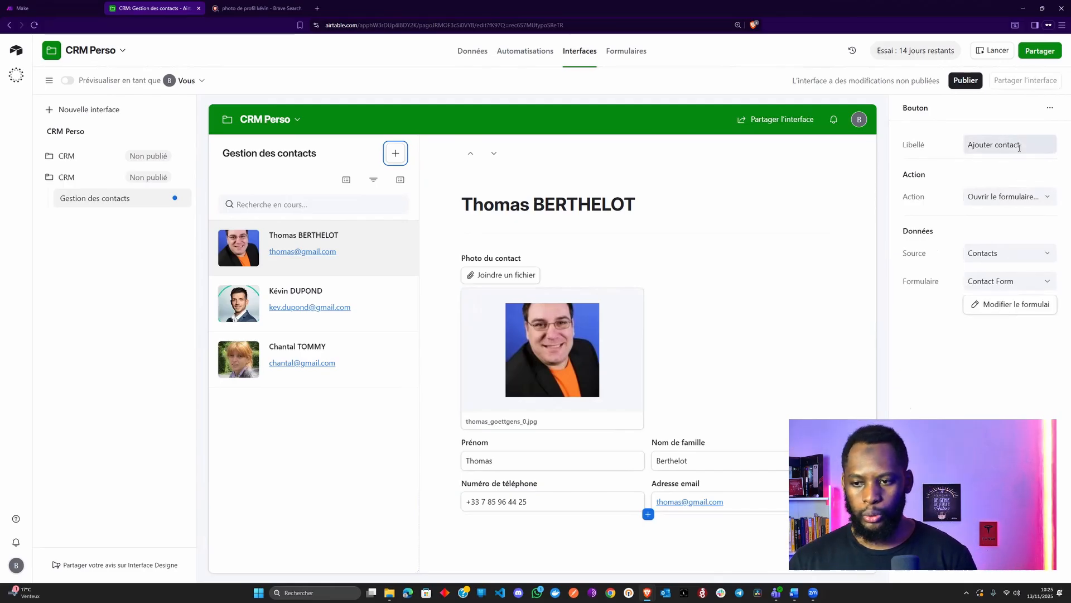
{"action": "triple_click", "coordinate": [997, 147]}
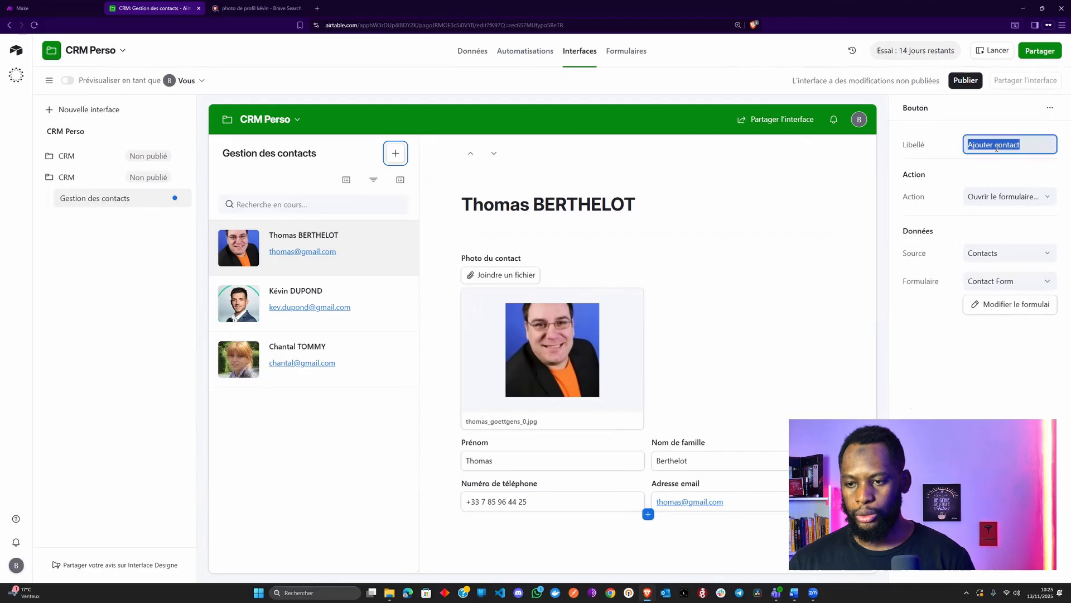
{"action": "left_click", "coordinate": [990, 147]}
{"action": "type", "text": "un"}
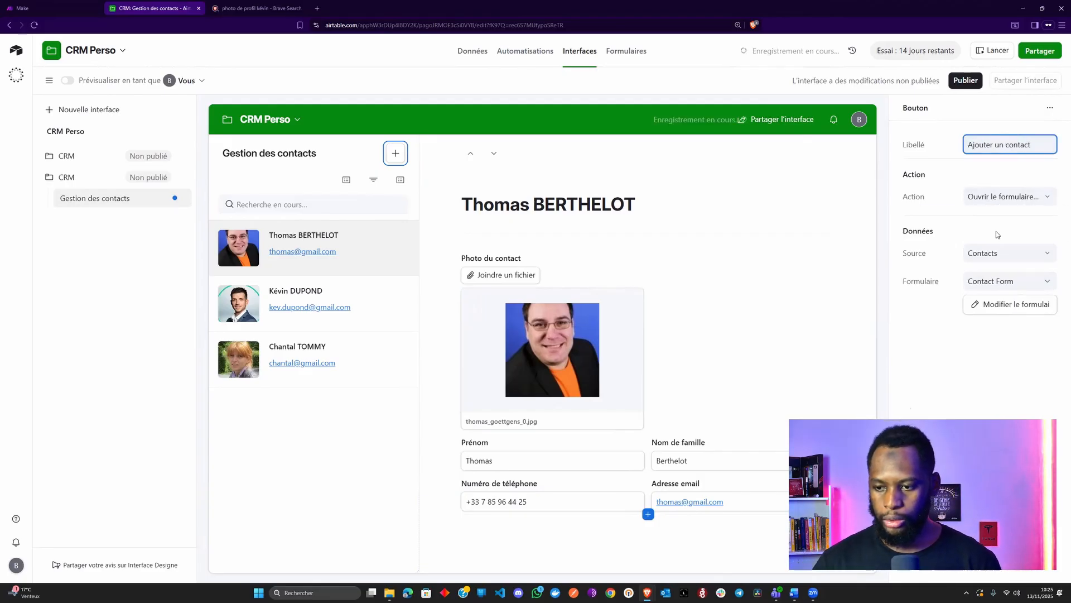
Open the linked Contact Form and retitle it 'Ajouter un nouveau contact'
{"action": "left_click", "coordinate": [994, 304]}
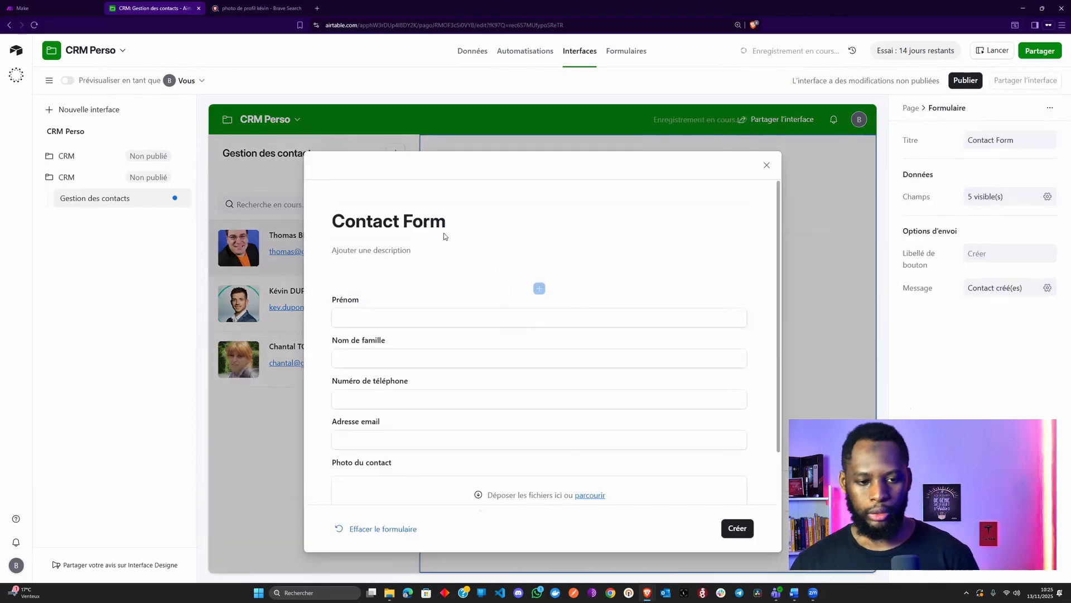
{"action": "scroll", "coordinate": [471, 342], "scroll_direction": "down", "scroll_amount": 1}
{"action": "scroll", "coordinate": [473, 335], "scroll_direction": "up", "scroll_amount": 1}
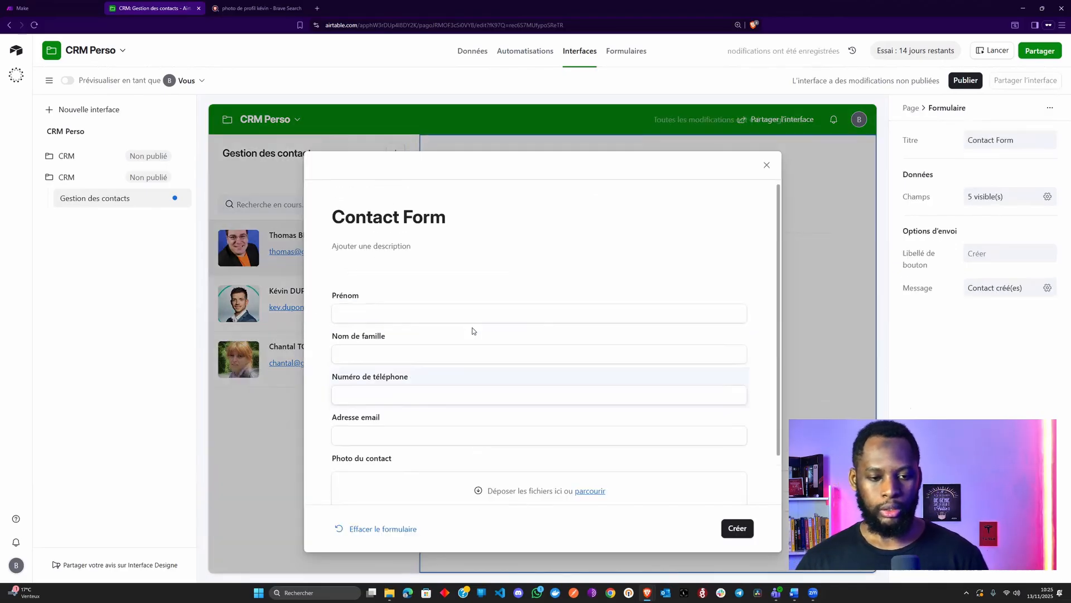
{"action": "left_click", "coordinate": [450, 224]}
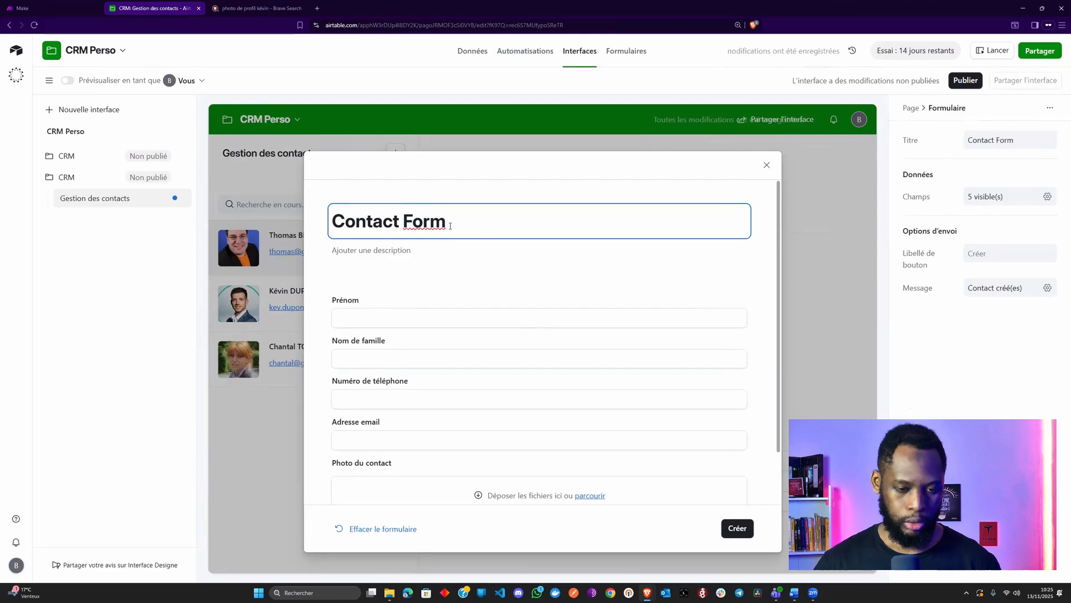
{"action": "key", "text": "ctrl+a"}
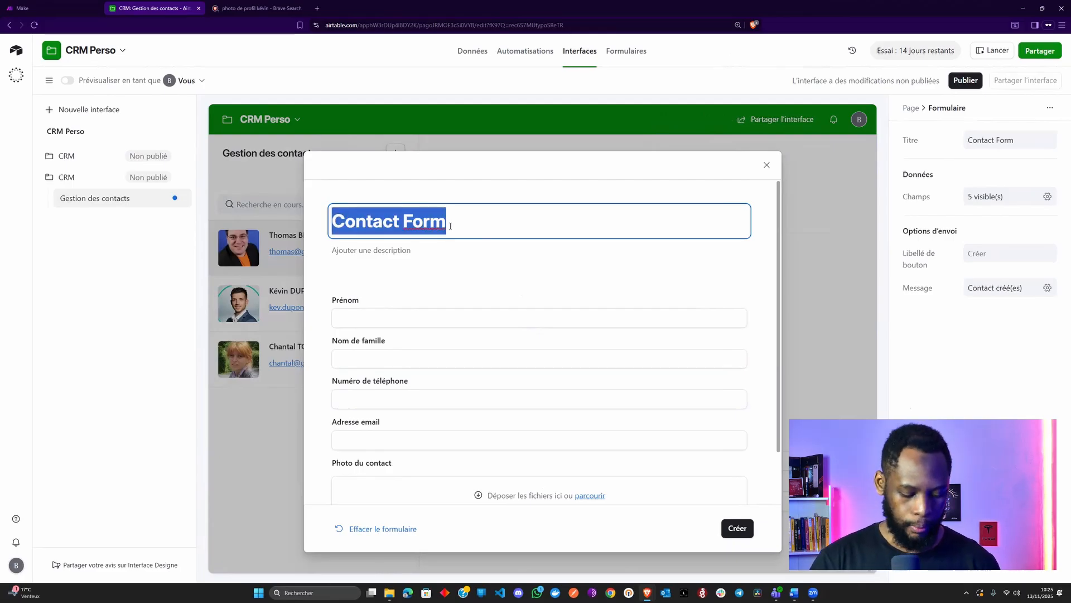
{"action": "type", "text": "Ajouter "}
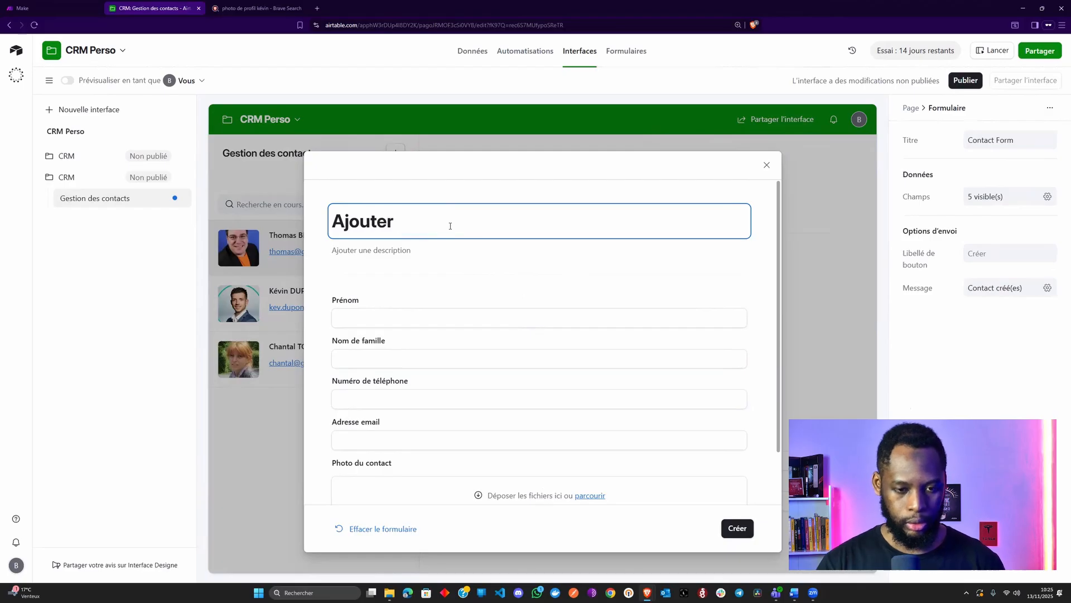
{"action": "type", "text": "un nouve"}
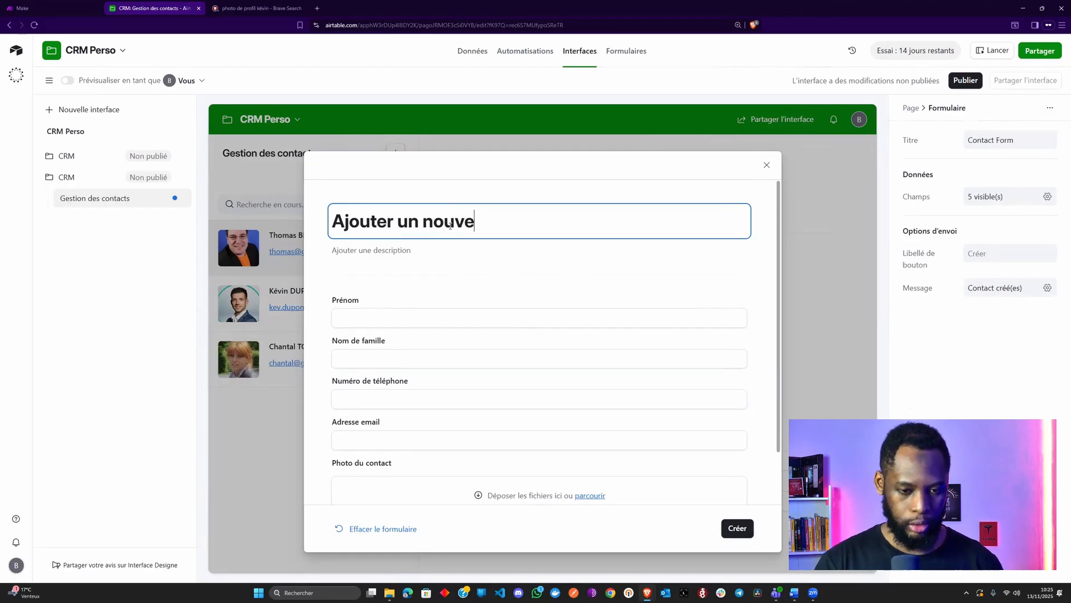
{"action": "type", "text": "au contact"}
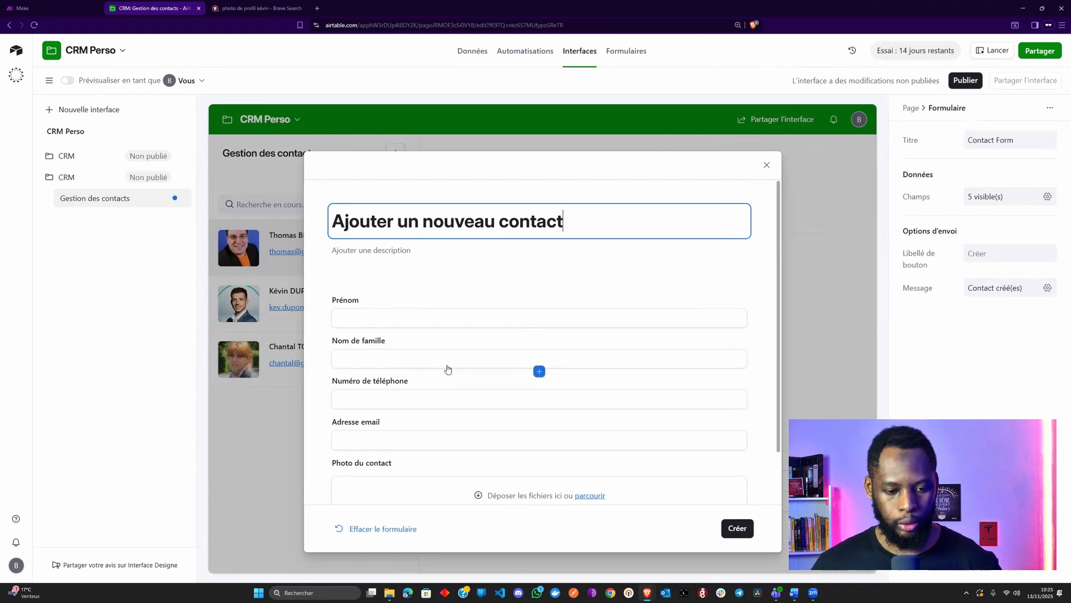
{"action": "scroll", "coordinate": [448, 368], "scroll_direction": "down", "scroll_amount": 1}
Rearrange the form so Nom de famille sits beside Prénom and Adresse email beside the phone field
{"action": "left_click_drag", "start_coordinate": [639, 269], "coordinate": [729, 256]}
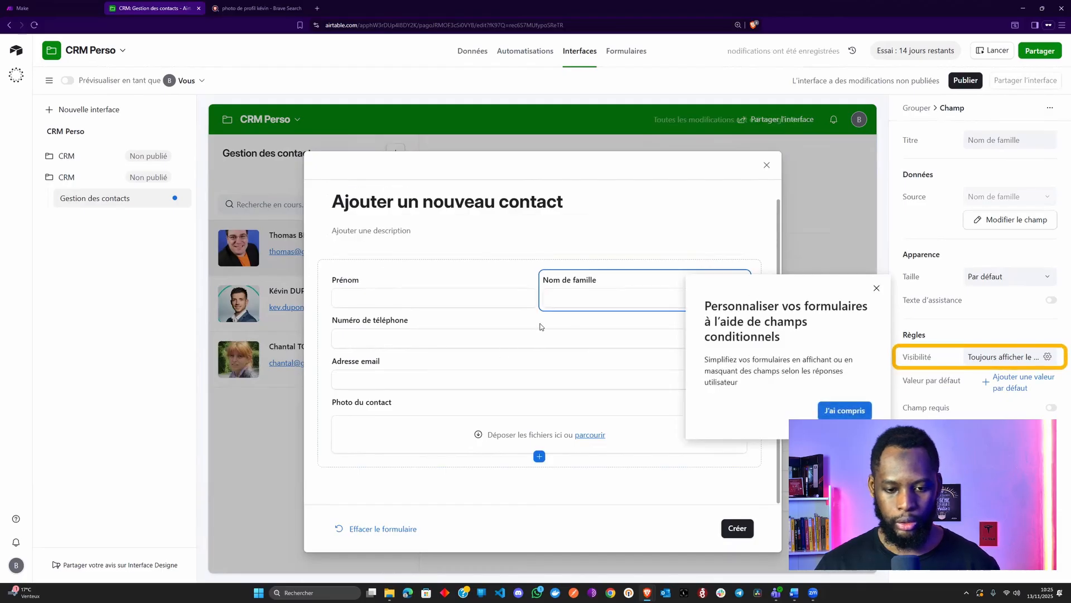
{"action": "left_click", "coordinate": [876, 290]}
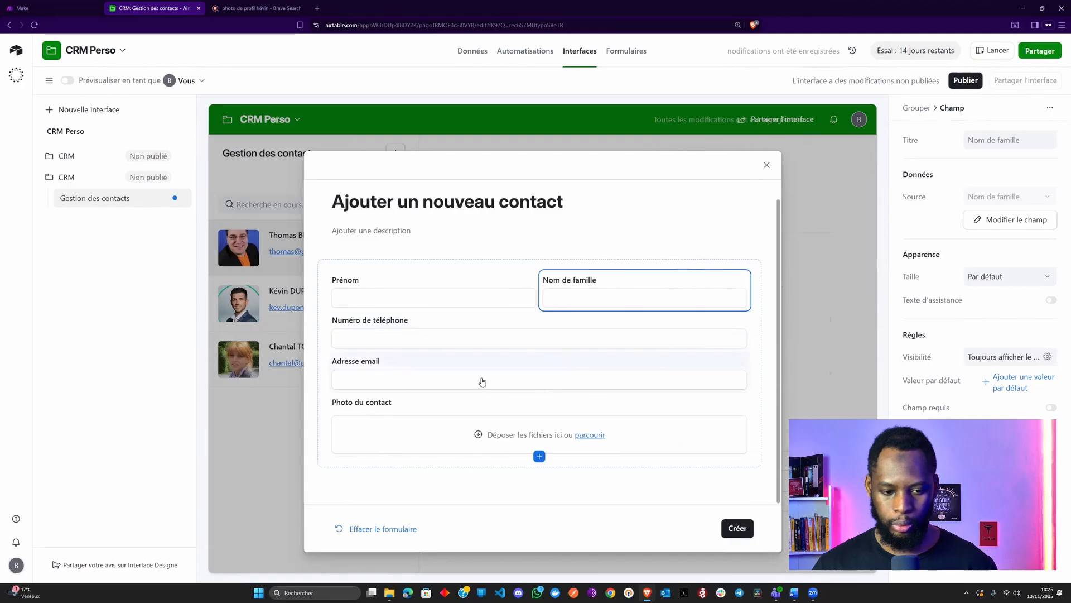
{"action": "left_click_drag", "start_coordinate": [474, 375], "coordinate": [720, 338]}
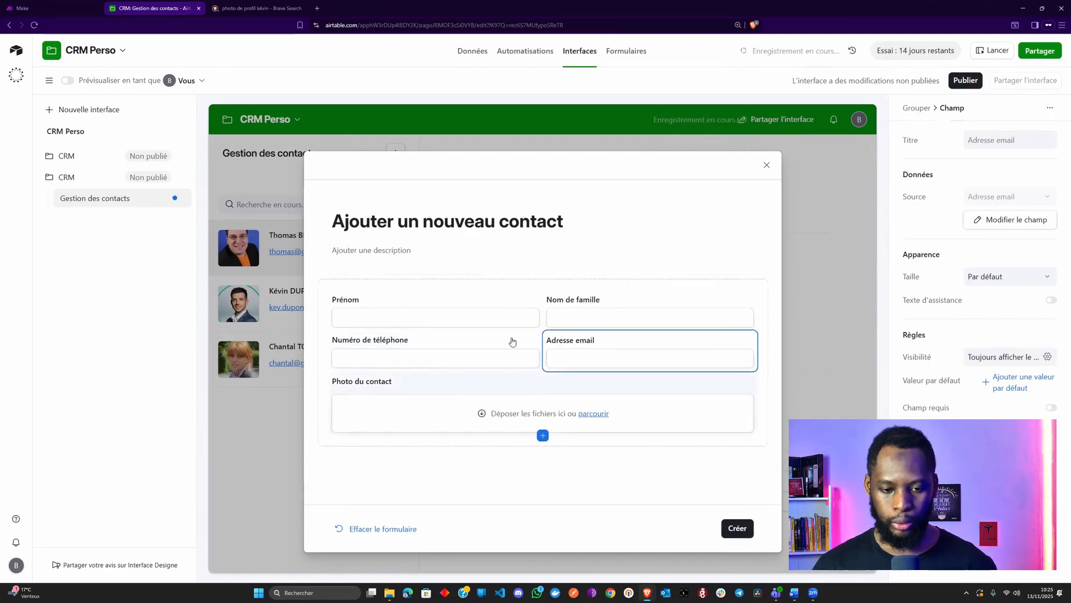
Make Prénom, Nom de famille, Adresse email and Numéro de téléphone required fields
{"action": "left_click", "coordinate": [457, 302]}
{"action": "left_click", "coordinate": [1051, 407]}
{"action": "left_click", "coordinate": [716, 313]}
{"action": "left_click", "coordinate": [945, 406]}
{"action": "left_click", "coordinate": [638, 354]}
{"action": "left_click", "coordinate": [948, 407]}
{"action": "left_click", "coordinate": [495, 362]}
{"action": "left_click", "coordinate": [978, 414]}
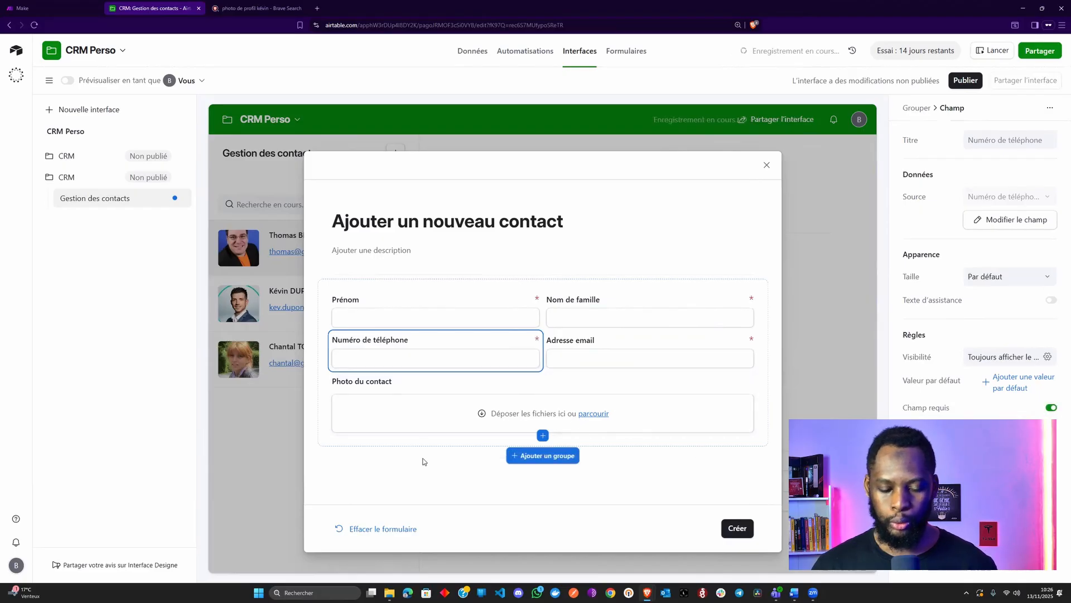
Leave the form description empty and set the submit button label to 'Ajouter'
{"action": "left_click", "coordinate": [424, 467]}
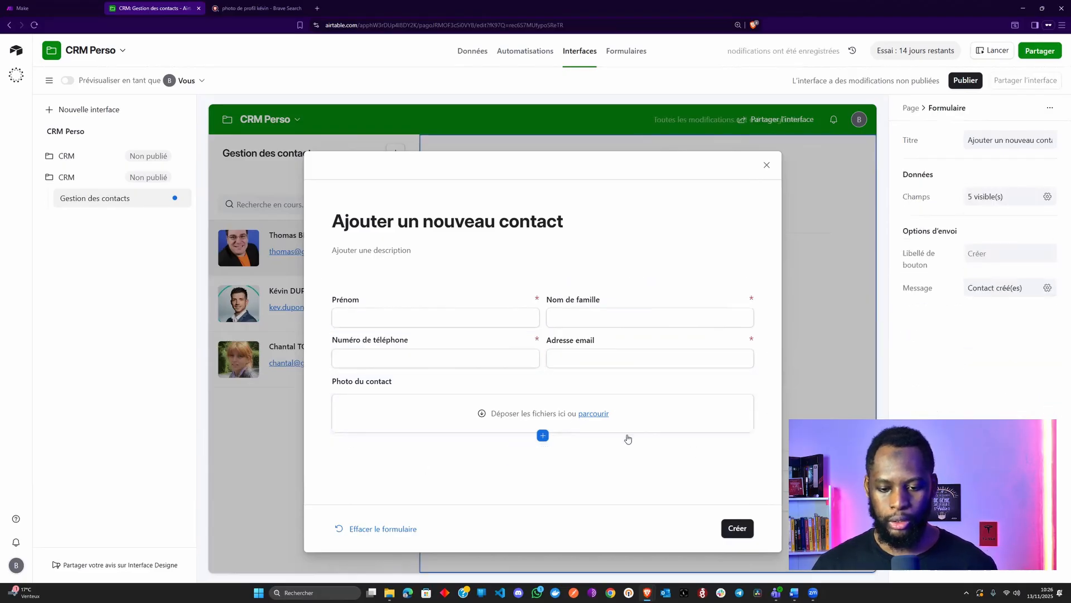
{"action": "left_click", "coordinate": [405, 254]}
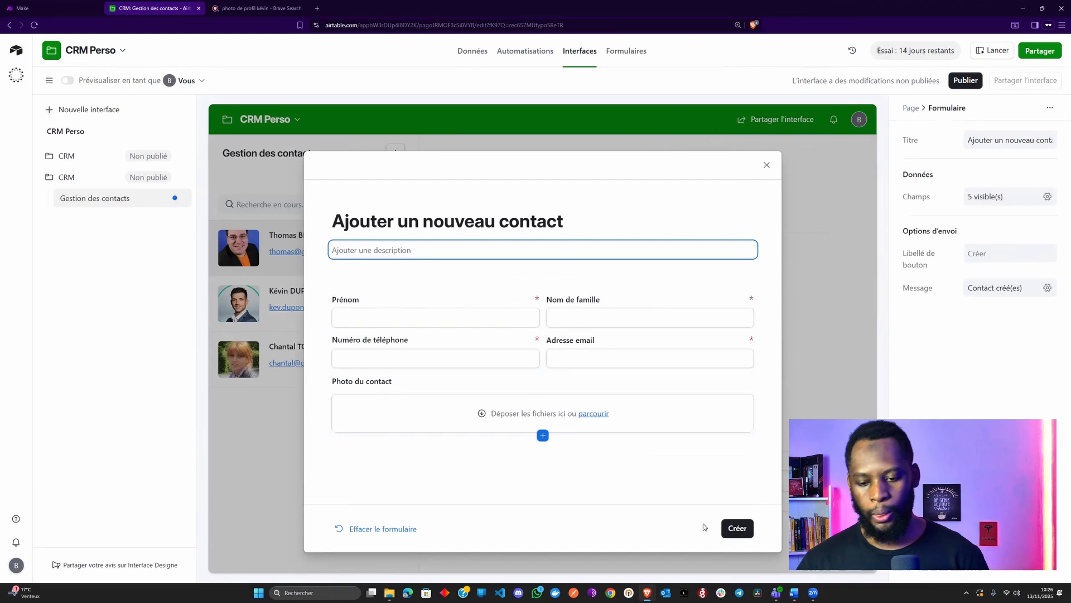
{"action": "left_click", "coordinate": [748, 534]}
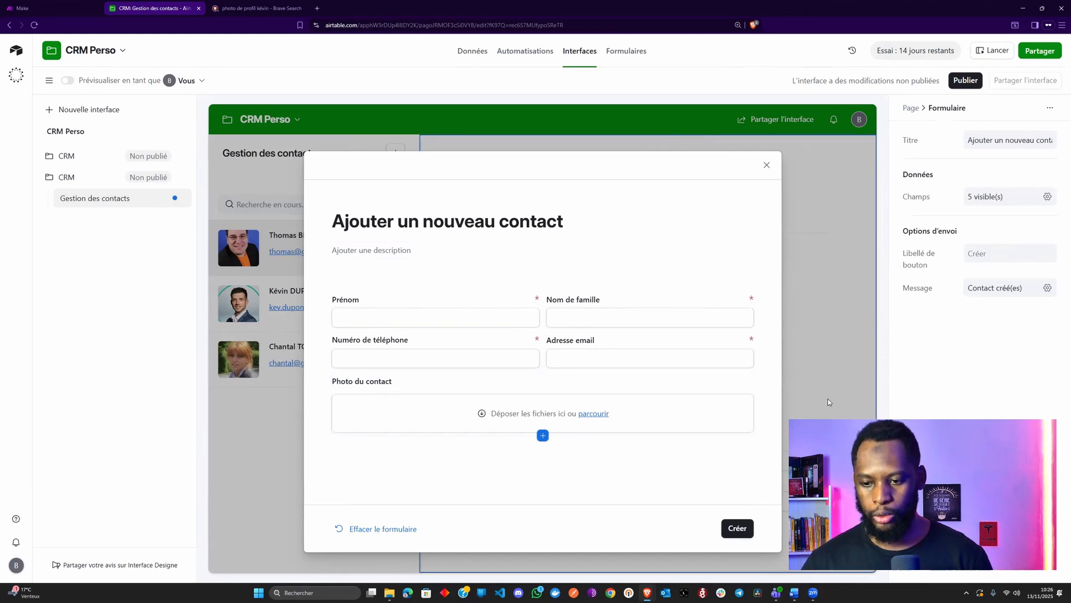
{"action": "left_click", "coordinate": [999, 255]}
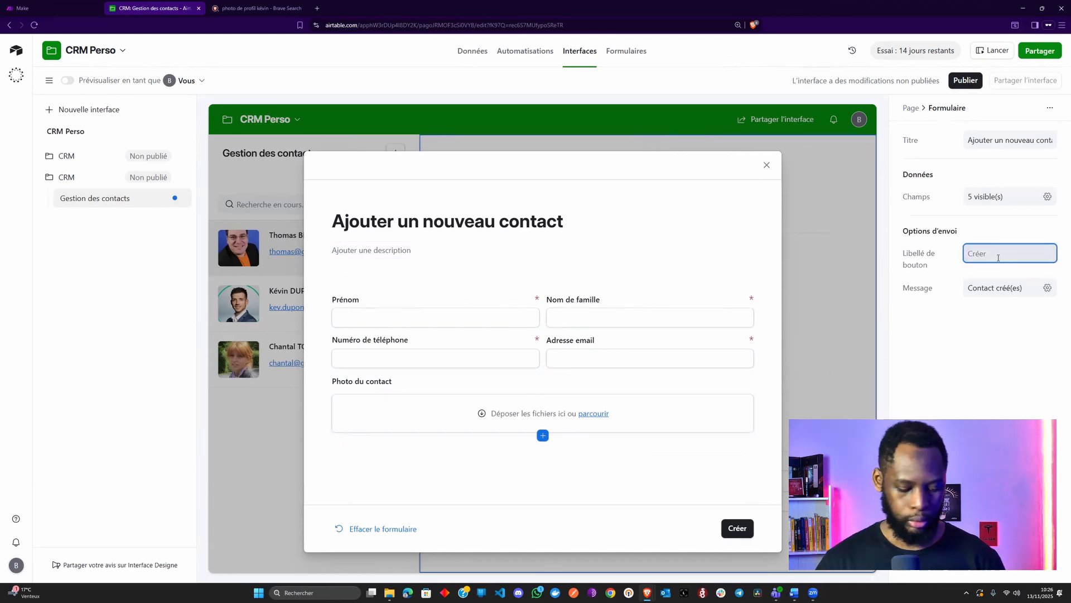
{"action": "type", "text": "Ajouter"}
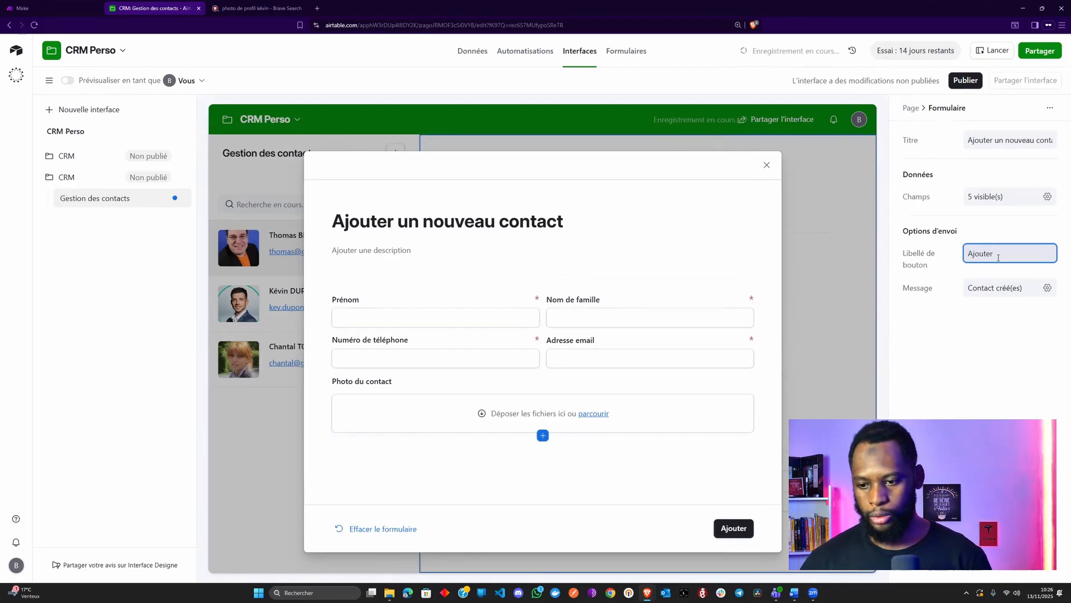
{"action": "left_click", "coordinate": [982, 355]}
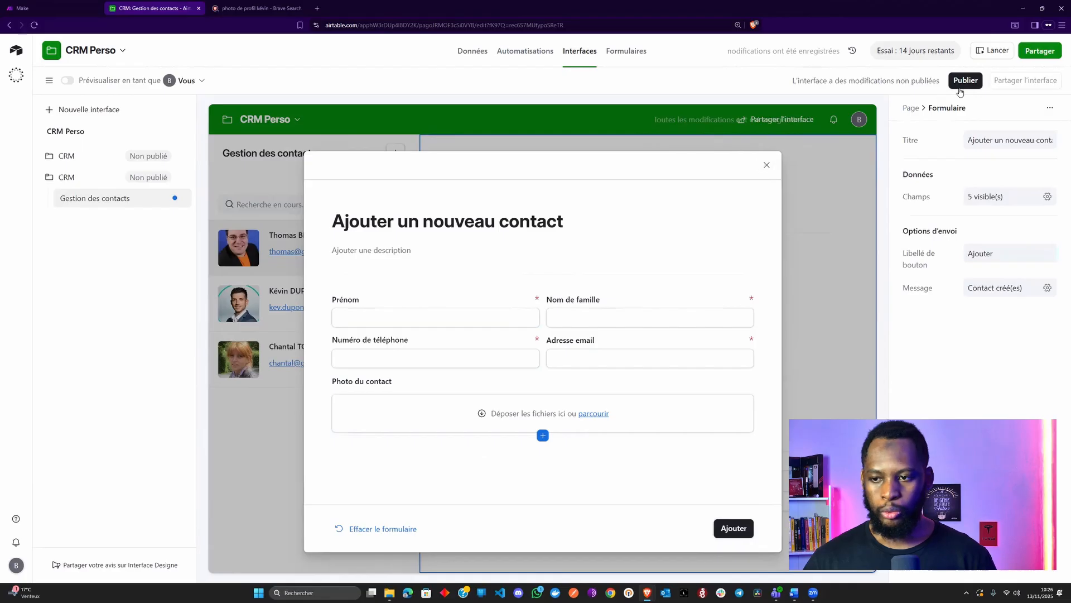
Publish only the second CRM interface, skip inviting users, and close the AI assistant
{"action": "left_click", "coordinate": [964, 82]}
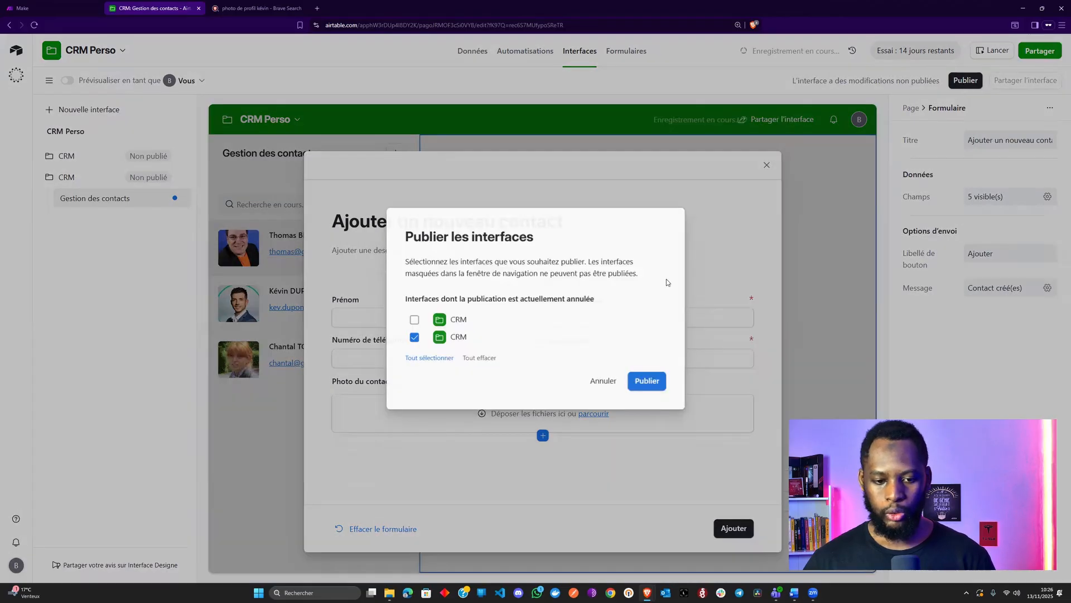
{"action": "left_click", "coordinate": [485, 322]}
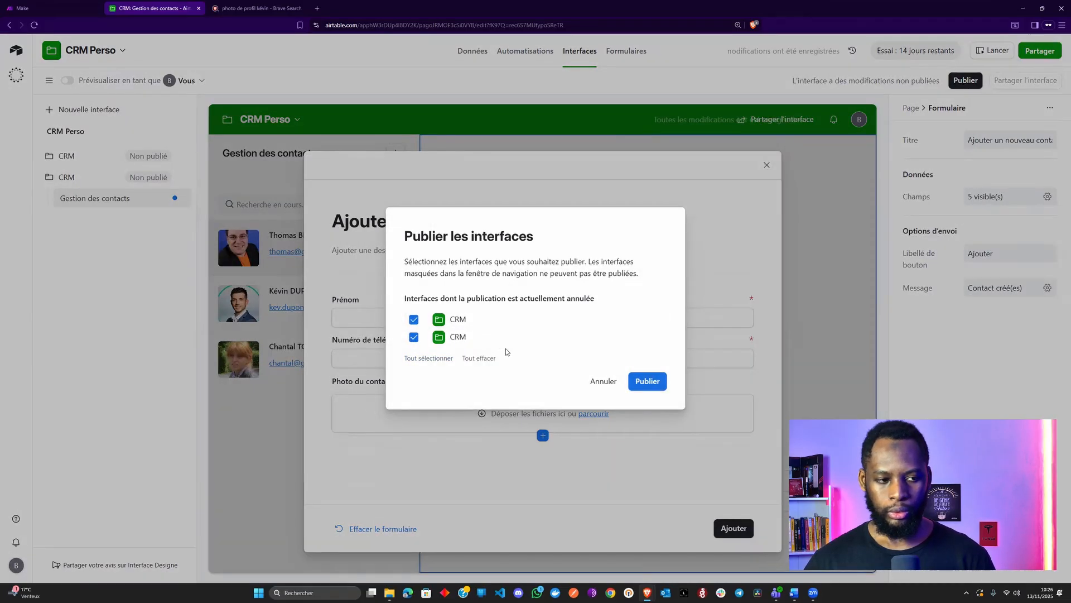
{"action": "left_click", "coordinate": [479, 321]}
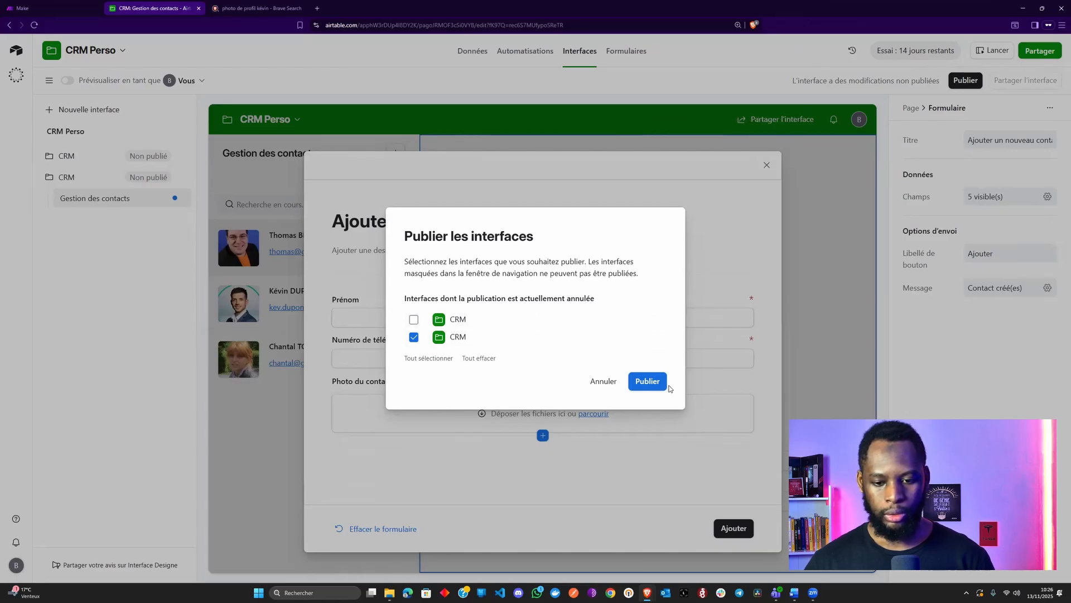
{"action": "left_click", "coordinate": [648, 383]}
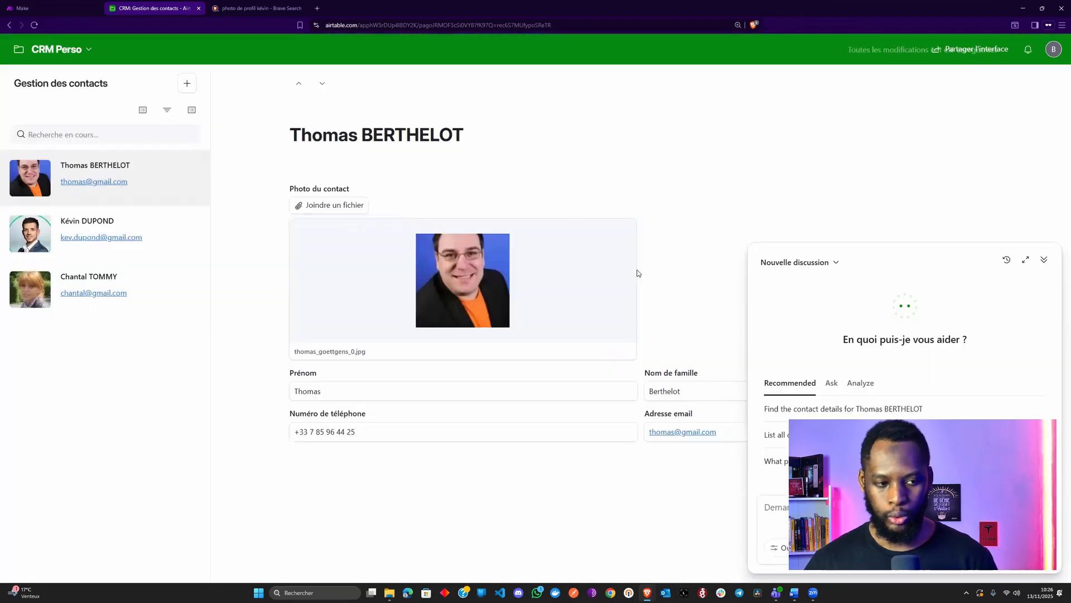
{"action": "left_click", "coordinate": [633, 271]}
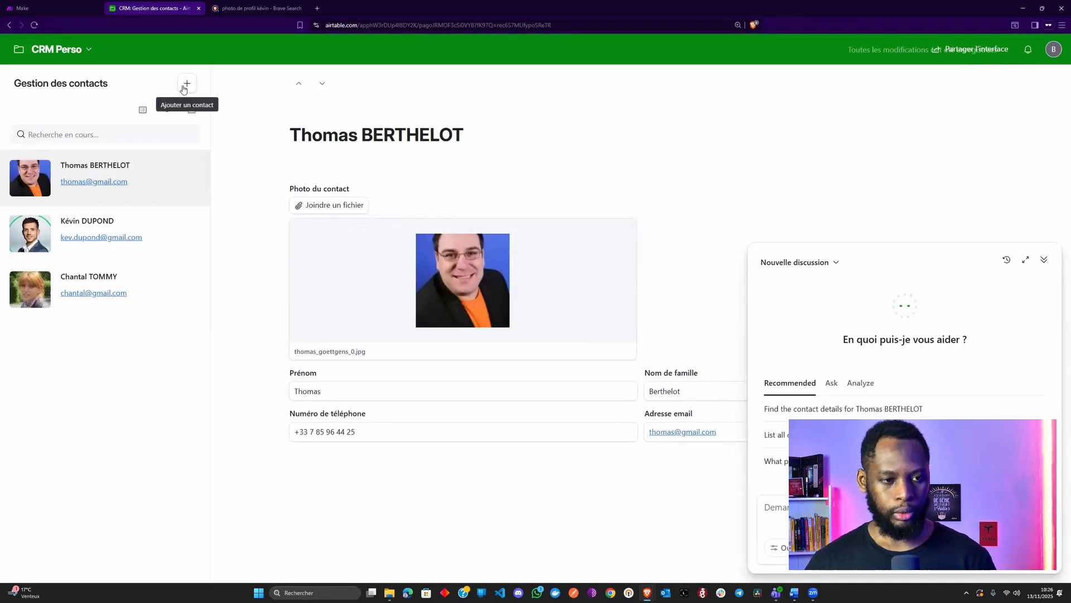
{"action": "left_click", "coordinate": [1043, 260]}
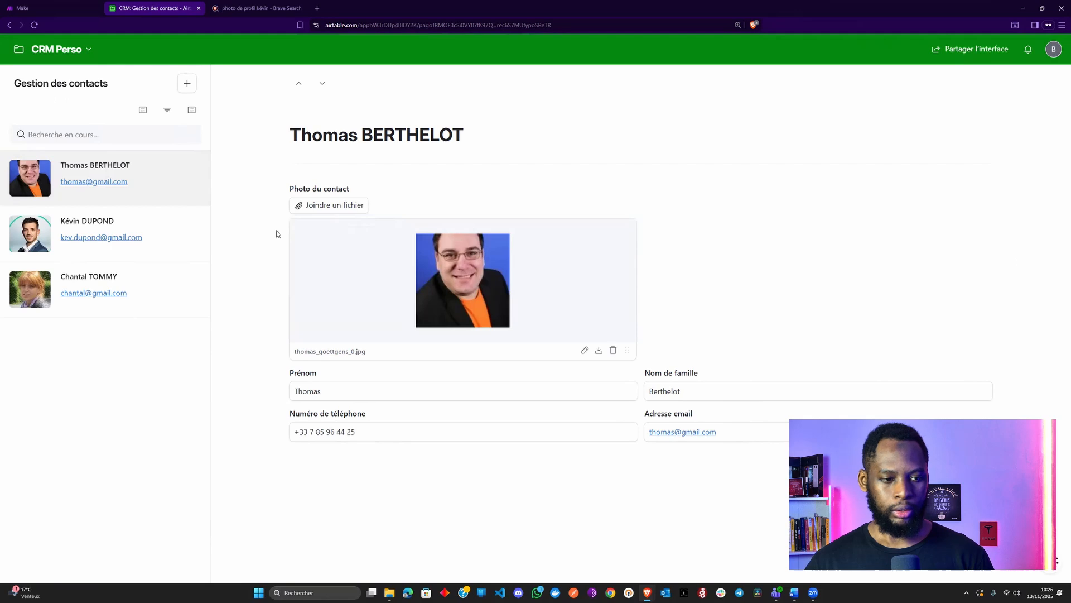
Append a second given name to the third contact's first name
{"action": "left_click", "coordinate": [186, 243]}
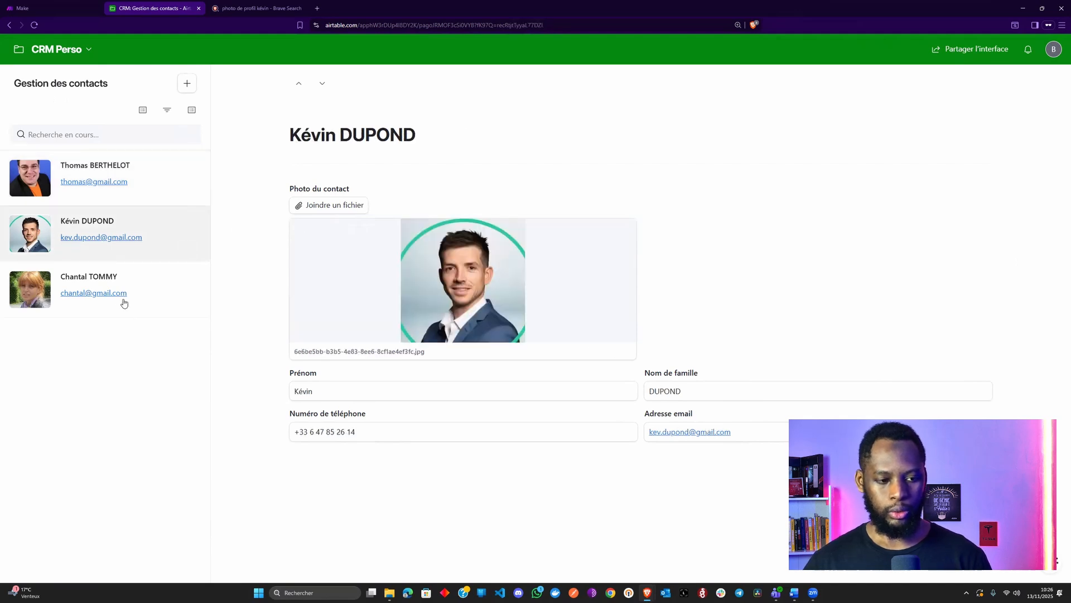
{"action": "left_click", "coordinate": [164, 303]}
{"action": "left_click", "coordinate": [379, 387]}
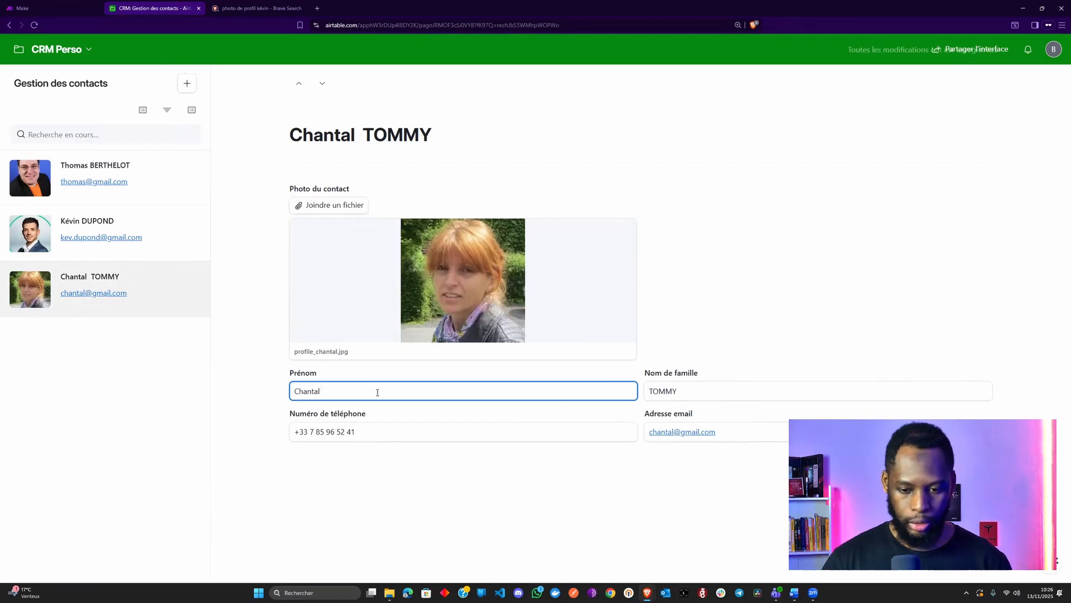
{"action": "type", "text": "Rose"}
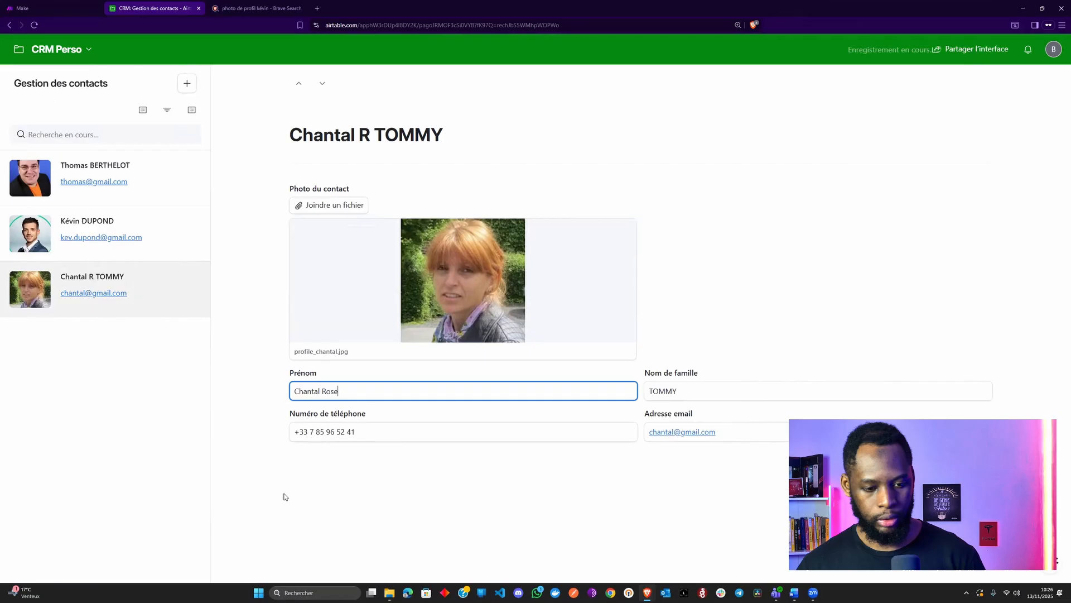
{"action": "left_click", "coordinate": [285, 525]}
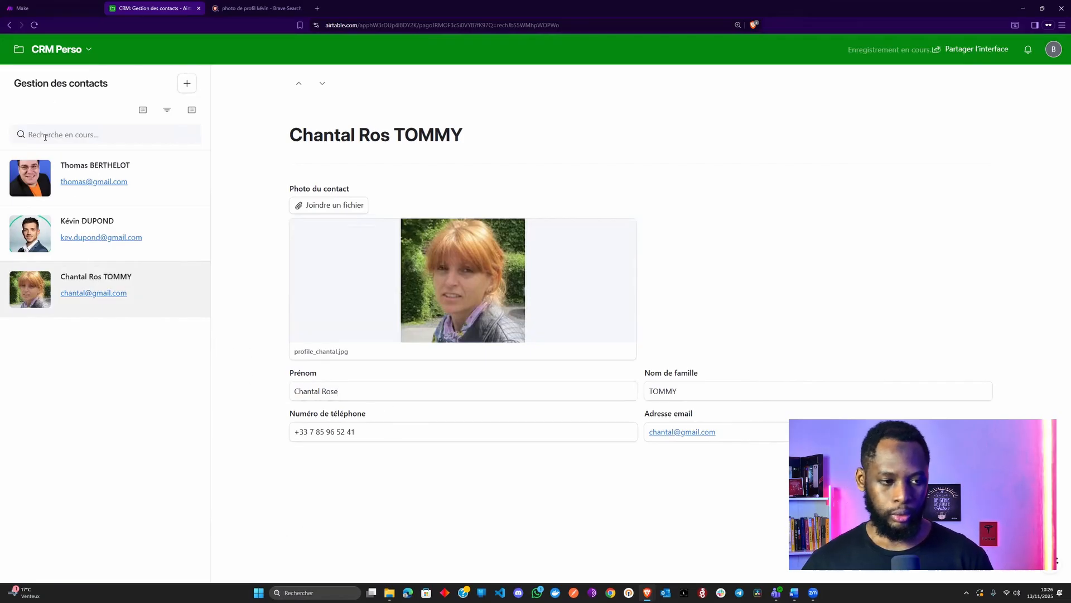
{"action": "left_click", "coordinate": [187, 83]}
Enter the new contact's first name, surname, phone number and e-mail in the form
{"action": "left_click", "coordinate": [443, 224]}
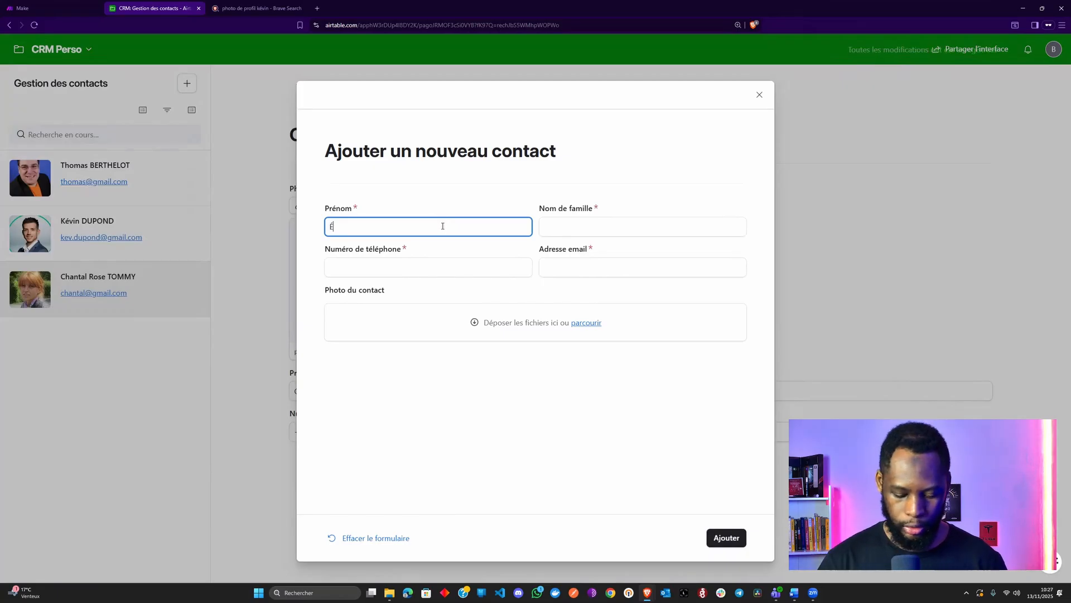
{"action": "key", "text": "Tab"}
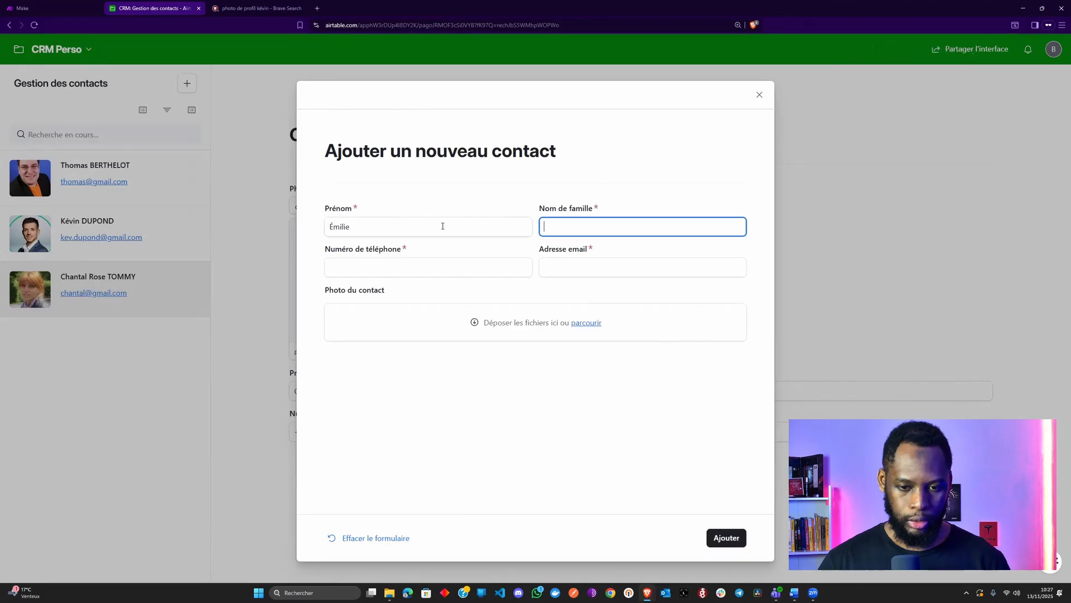
{"action": "key", "text": "Tab"}
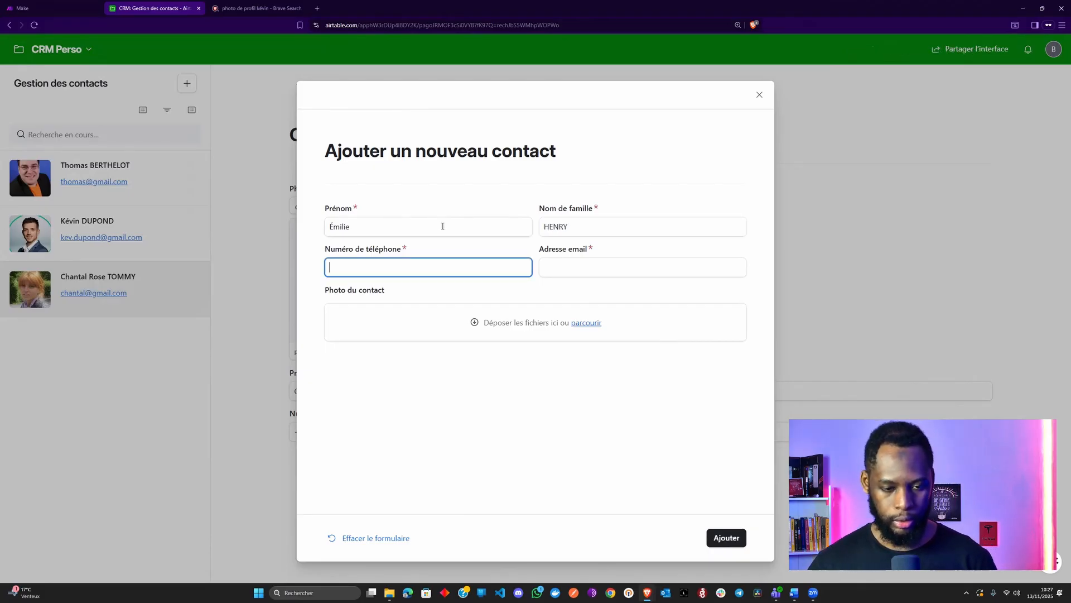
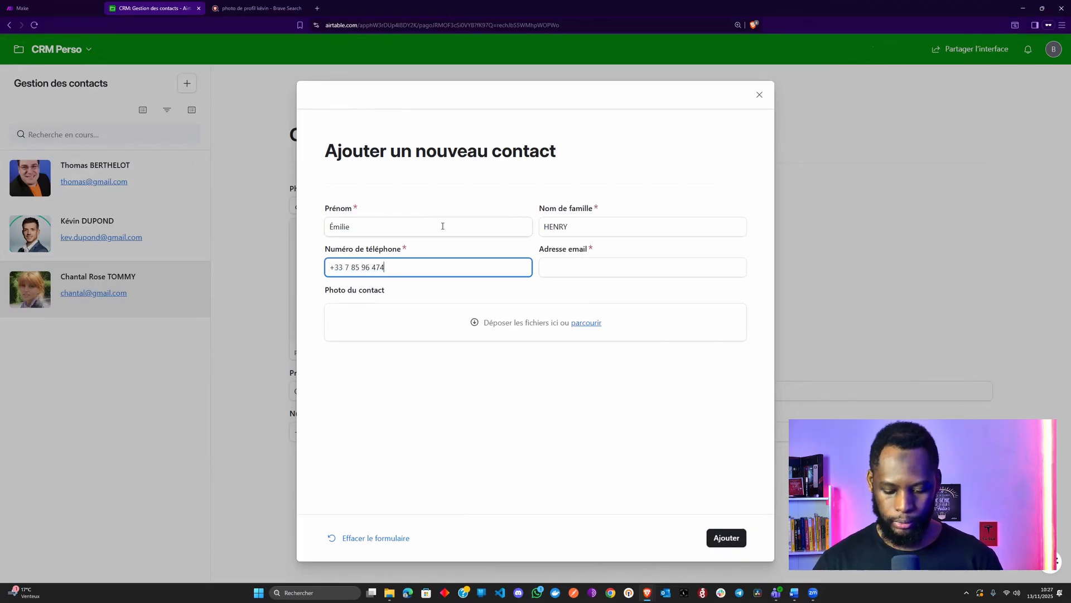
{"action": "key", "text": "Tab"}
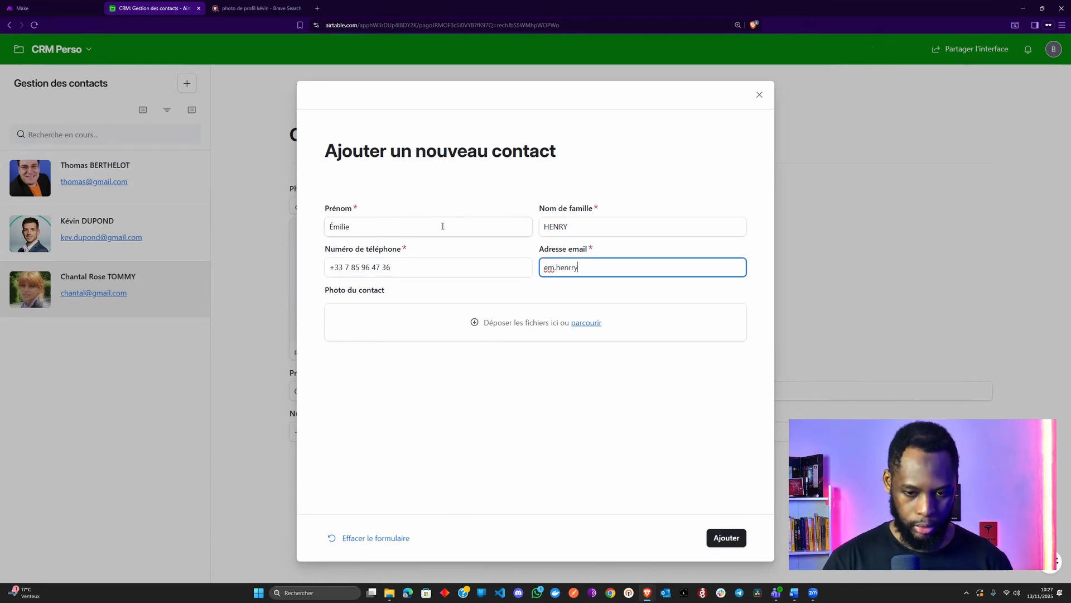
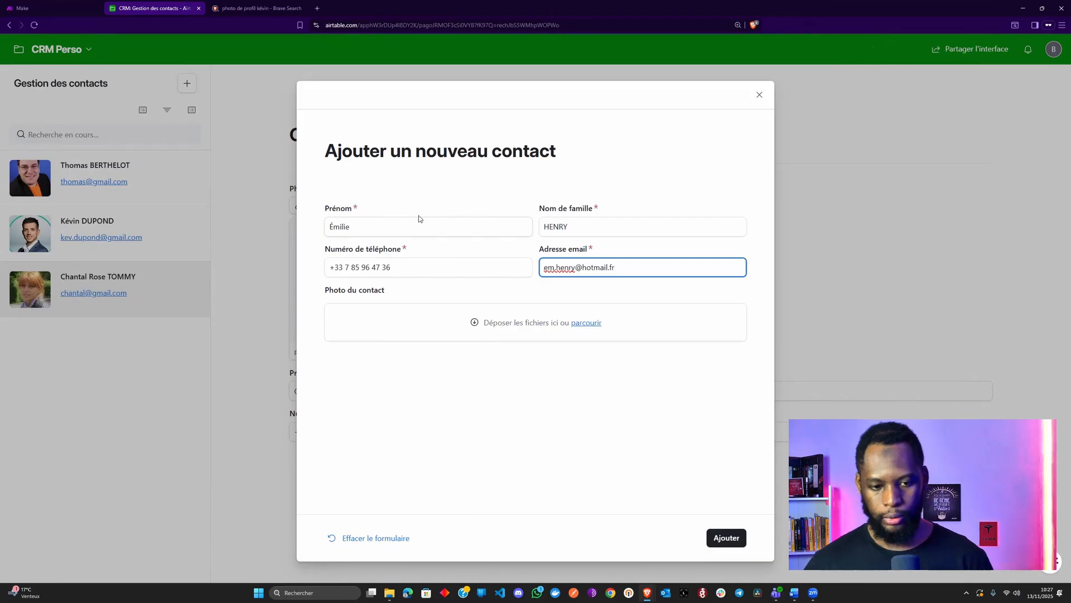
{"action": "left_click", "coordinate": [581, 389]}
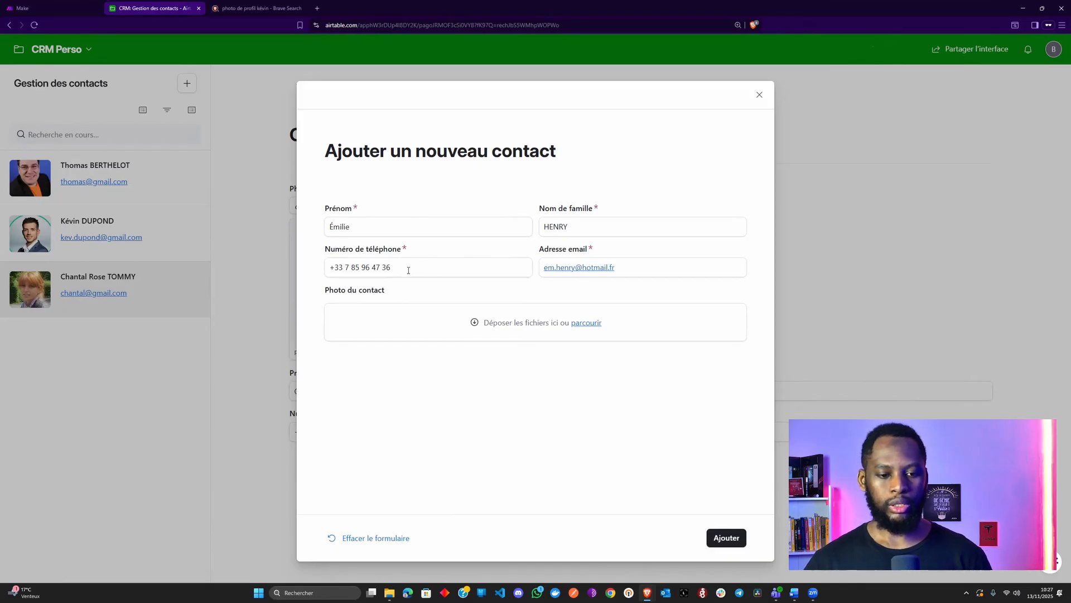
Check the phone field is enforced as required, restore the number, and submit the contact
{"action": "left_click_drag", "start_coordinate": [409, 270], "coordinate": [299, 273]}
{"action": "key", "text": "ctrl+c"}
{"action": "key", "text": "BackSpace"}
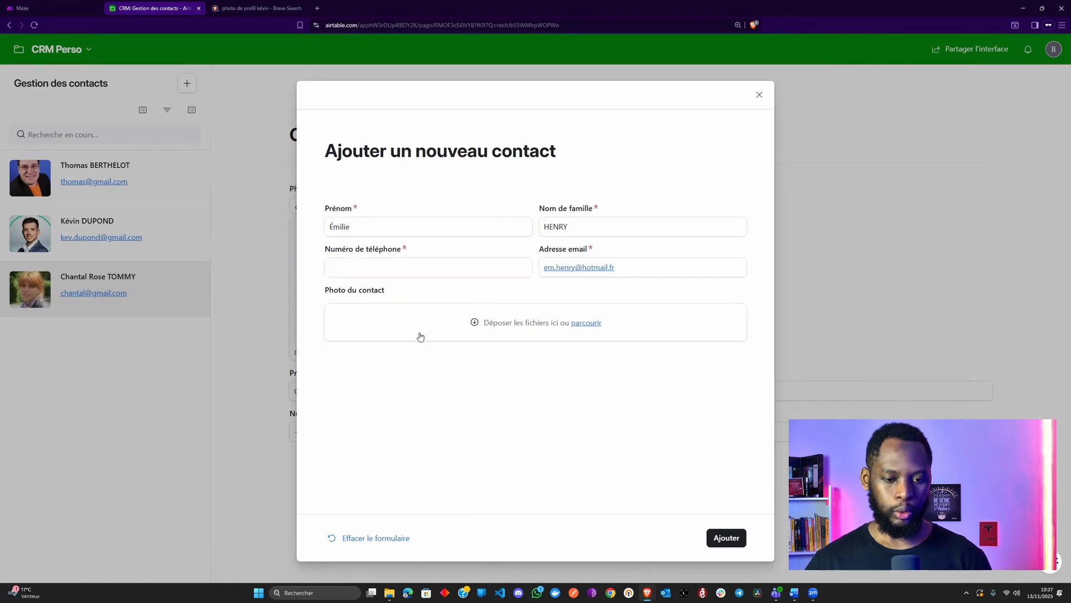
{"action": "left_click", "coordinate": [733, 538]}
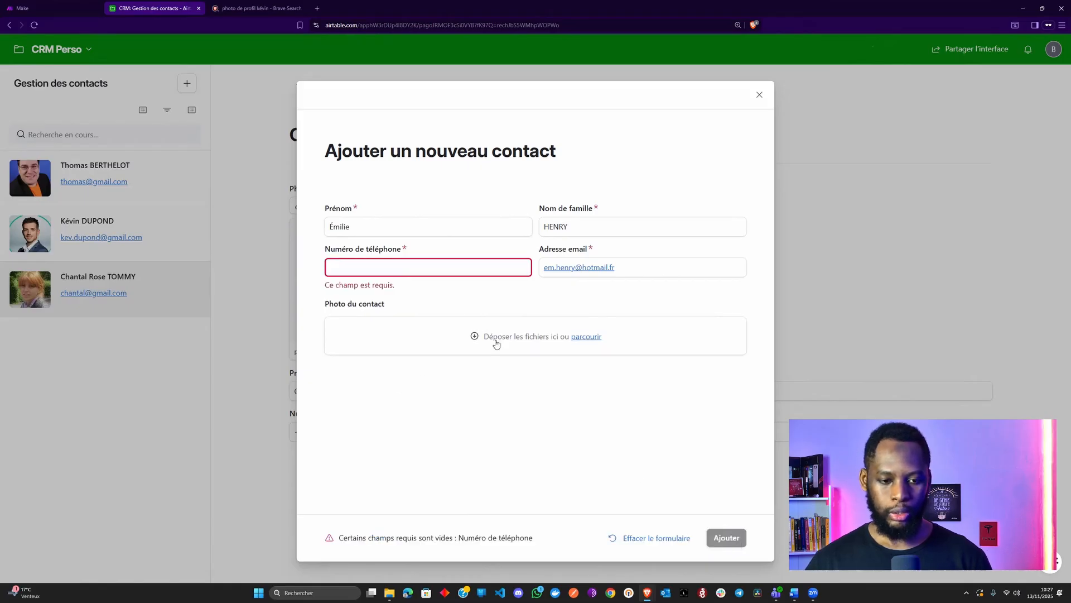
{"action": "left_click", "coordinate": [420, 270]}
{"action": "key", "text": "ctrl+v"}
{"action": "left_click", "coordinate": [394, 406]}
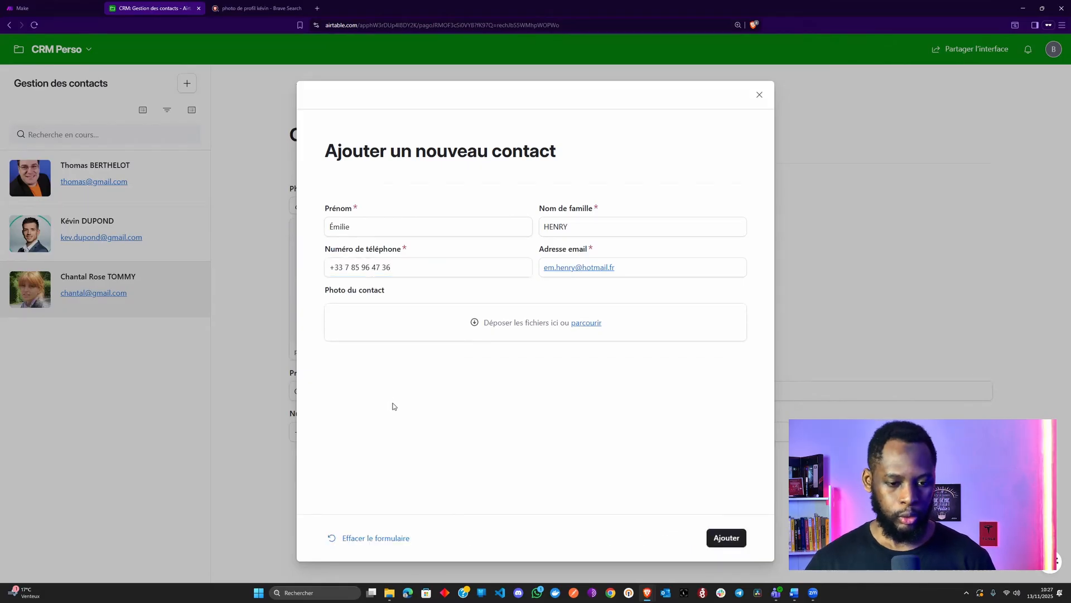
{"action": "left_click", "coordinate": [727, 537]}
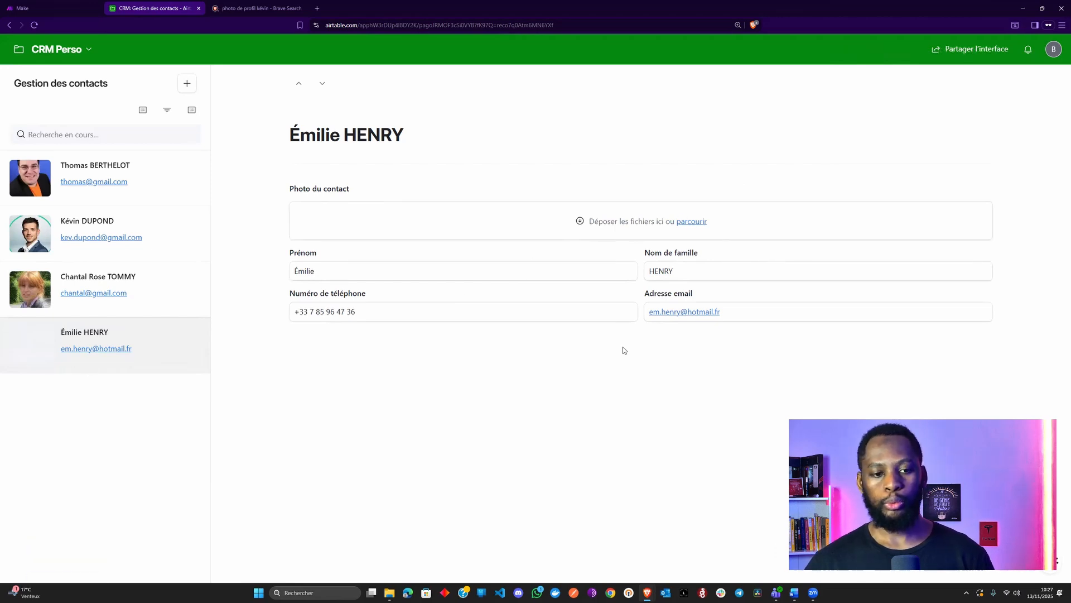
Dismiss the new record's photo upload window without adding a photo and open the first contact's record
{"action": "left_click", "coordinate": [700, 226]}
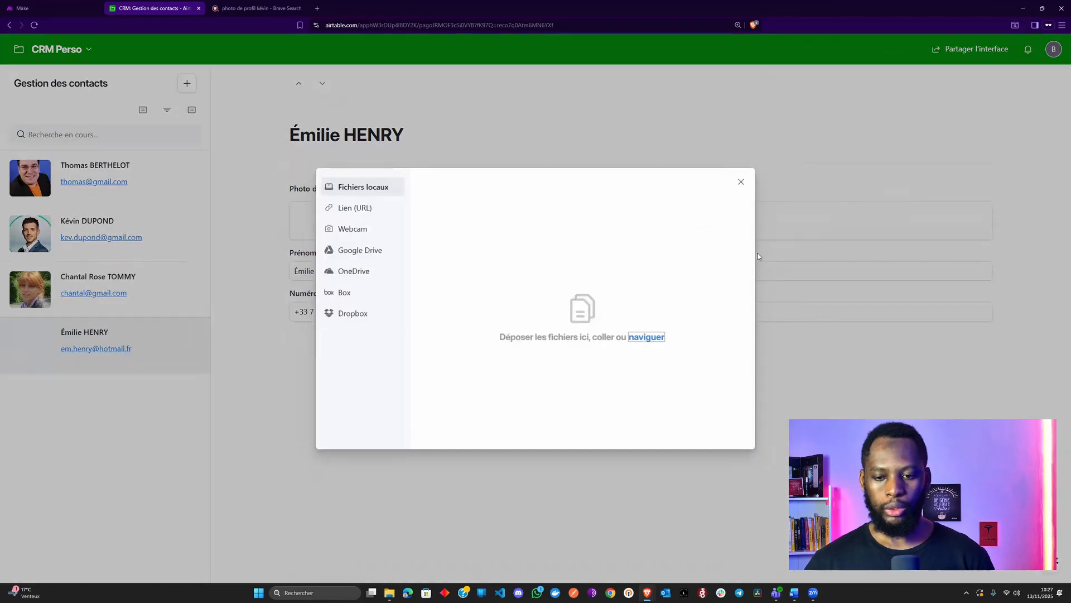
{"action": "left_click", "coordinate": [746, 178]}
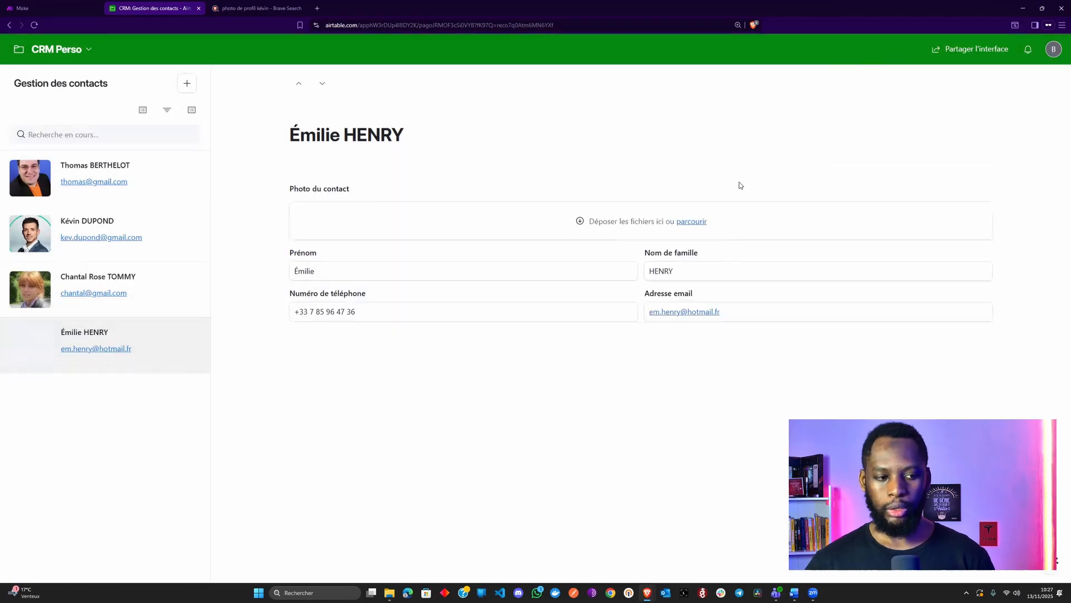
{"action": "left_click", "coordinate": [167, 197]}
{"action": "mouse_move", "coordinate": [583, 263]}
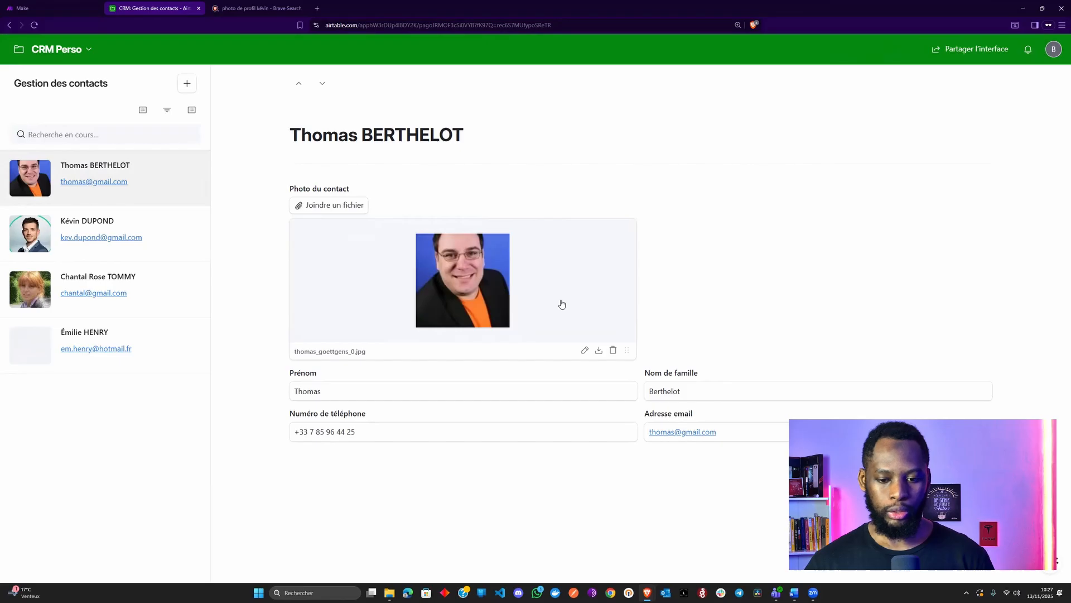